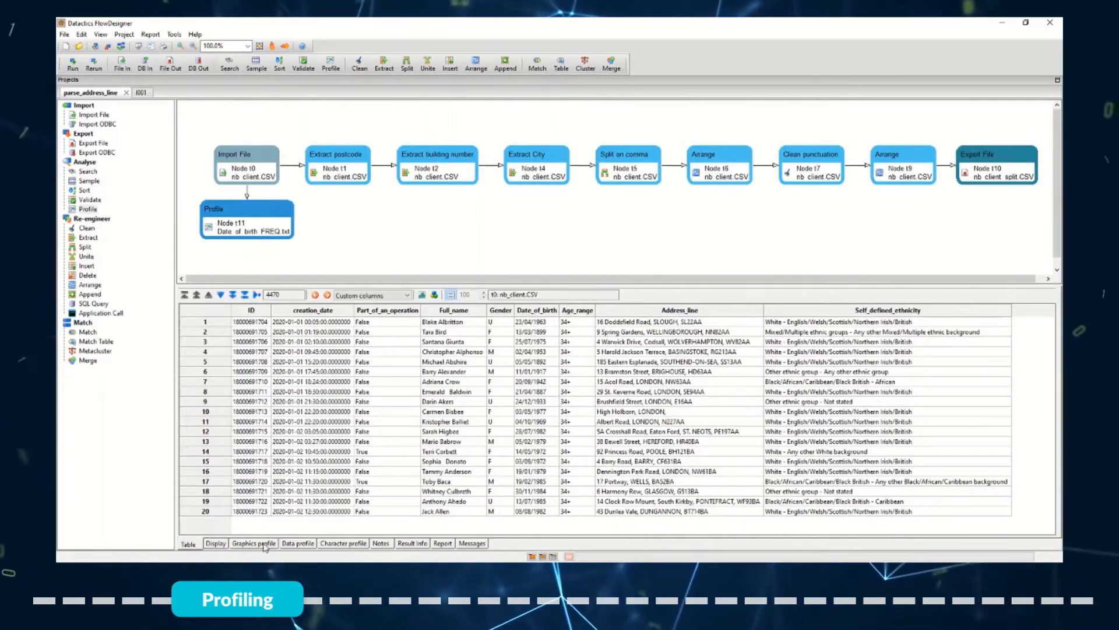
# Examine the imported client file's graphics, data and character profiles.
pyautogui.click(264, 544)
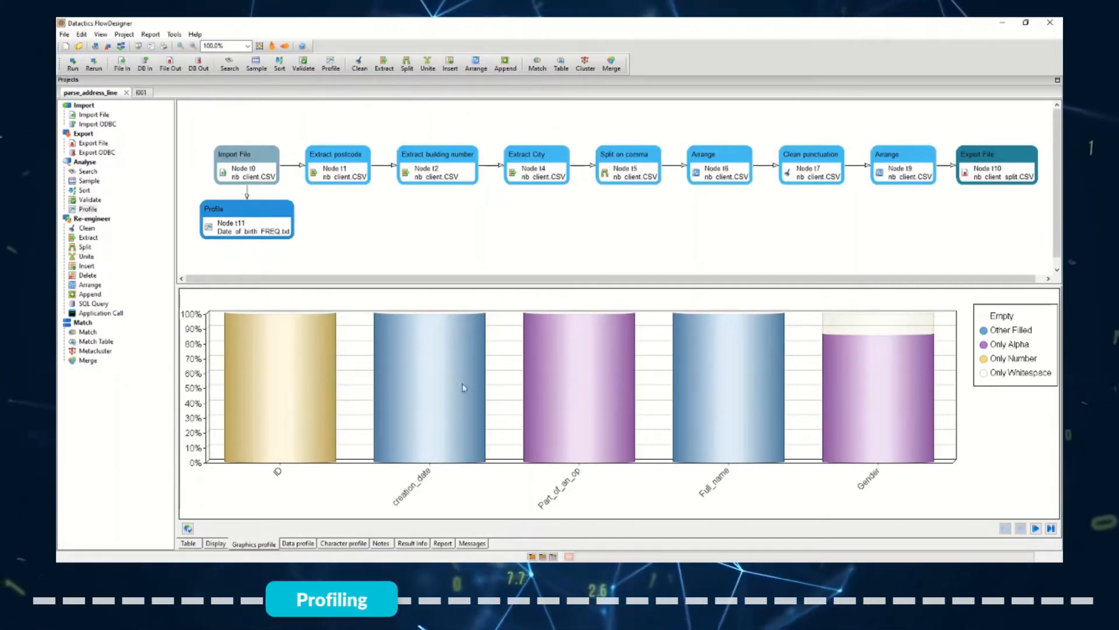
pyautogui.click(294, 545)
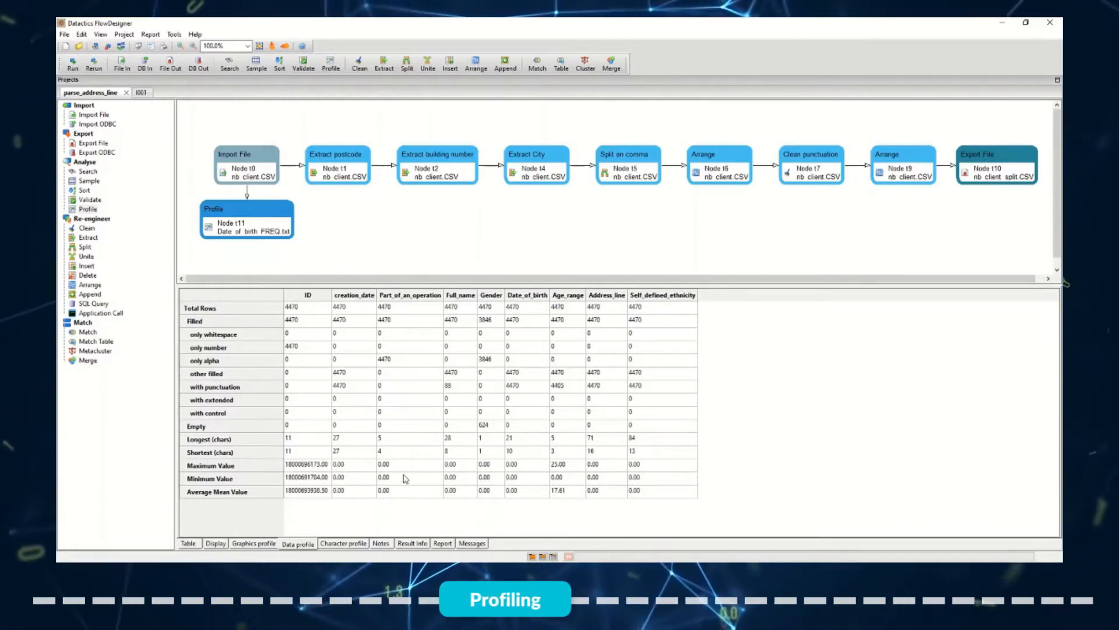
pyautogui.click(344, 545)
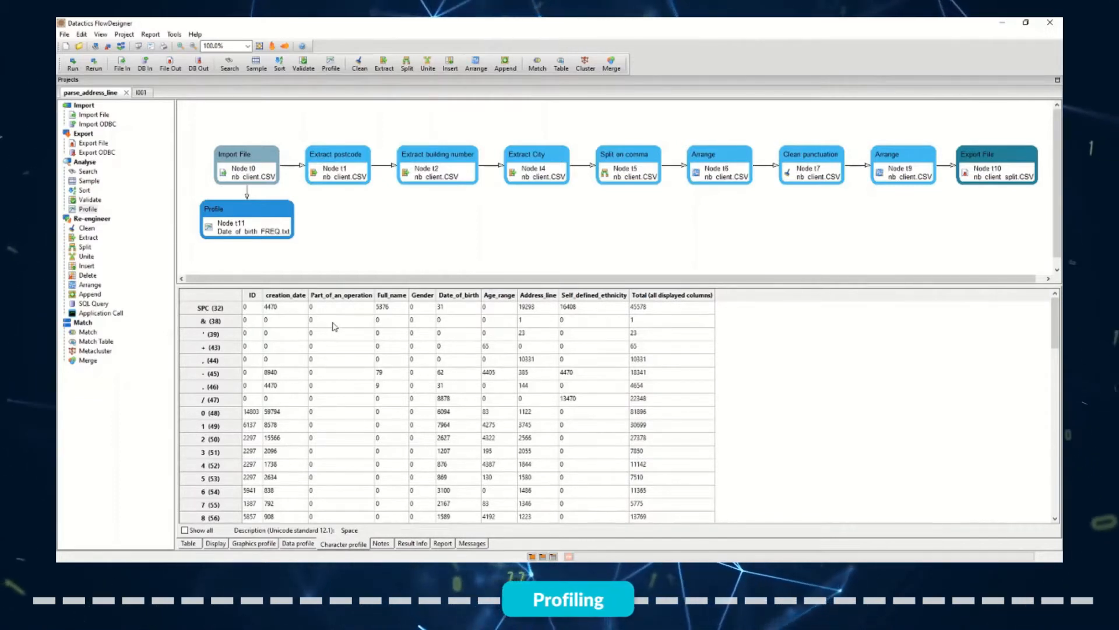
pyautogui.click(826, 407)
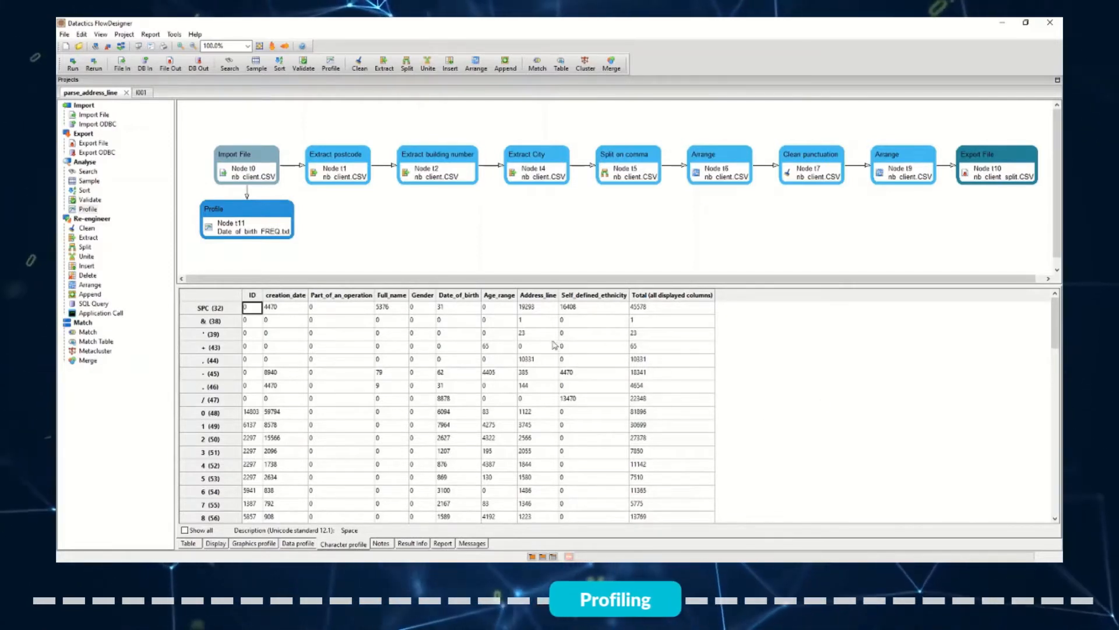
# Review the Profile node's column choices and select Alphanumeric (AAA99) as the pattern action for Date_of_birth.
pyautogui.doubleClick(266, 213)
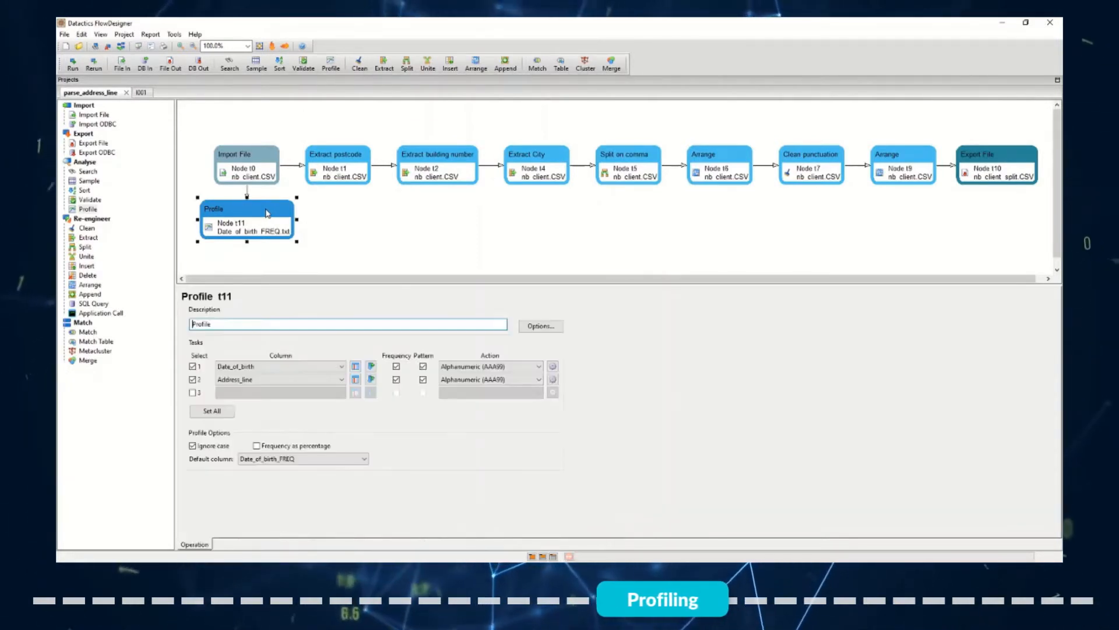
pyautogui.click(322, 368)
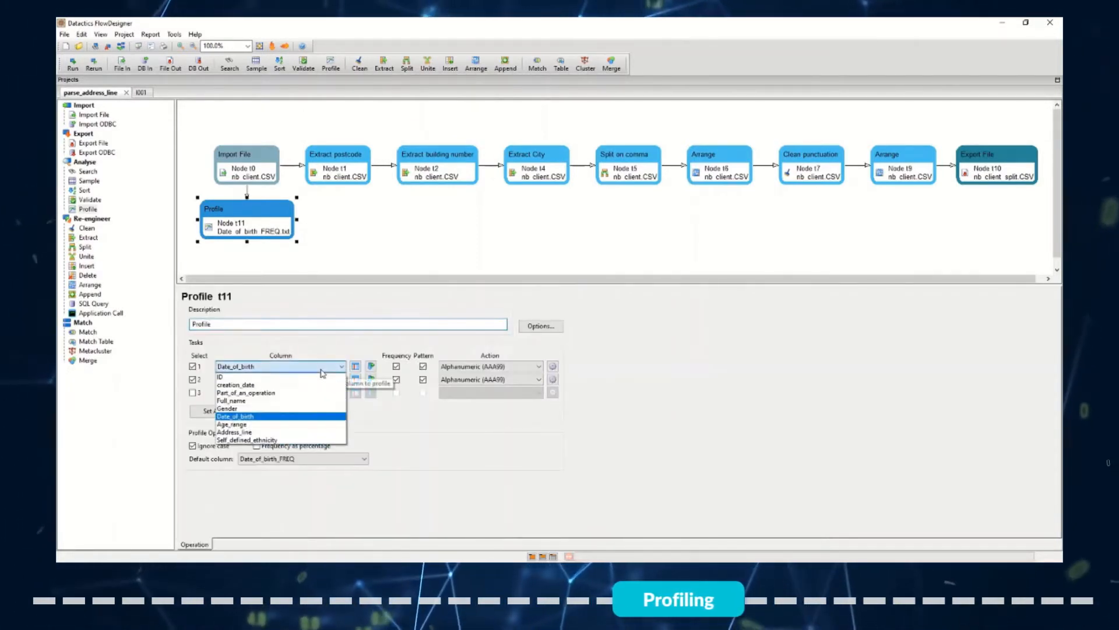
pyautogui.click(290, 382)
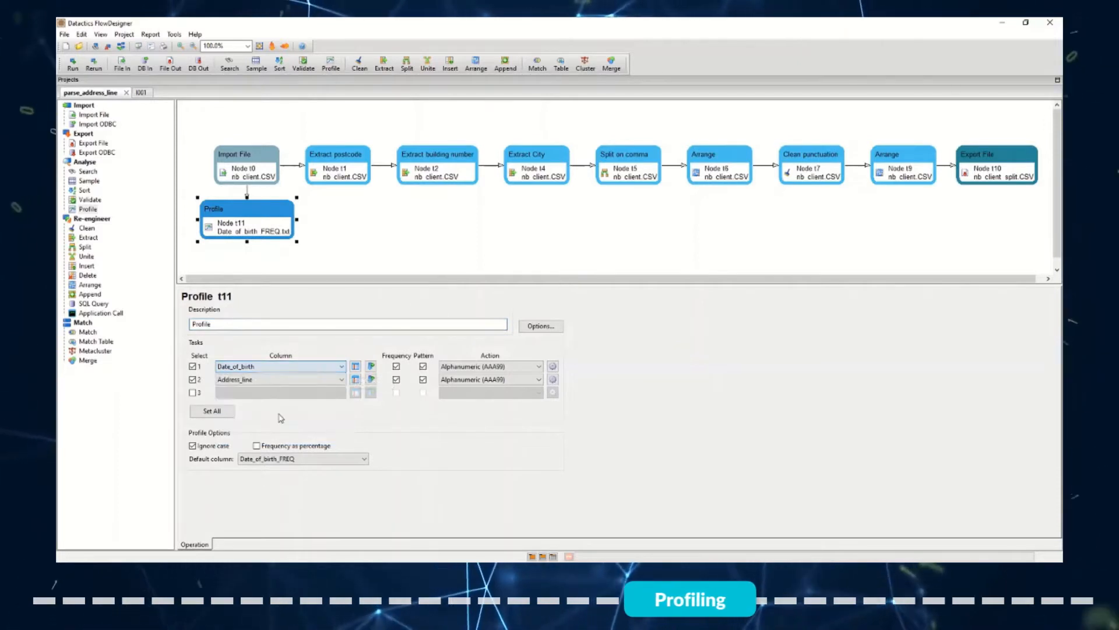
pyautogui.click(289, 381)
pyautogui.click(286, 447)
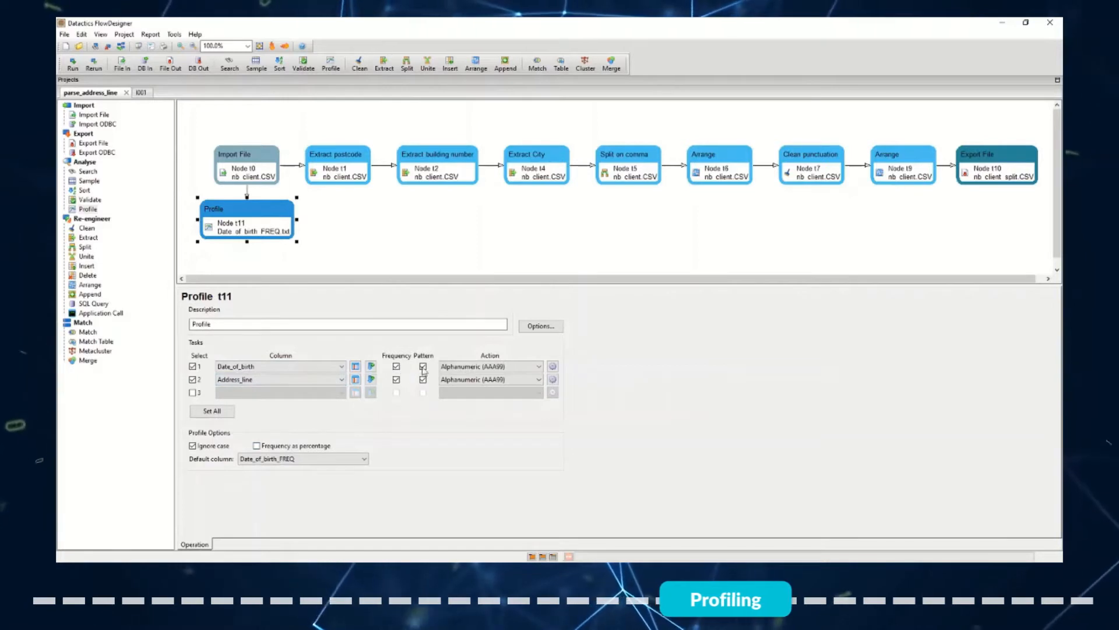
pyautogui.click(506, 366)
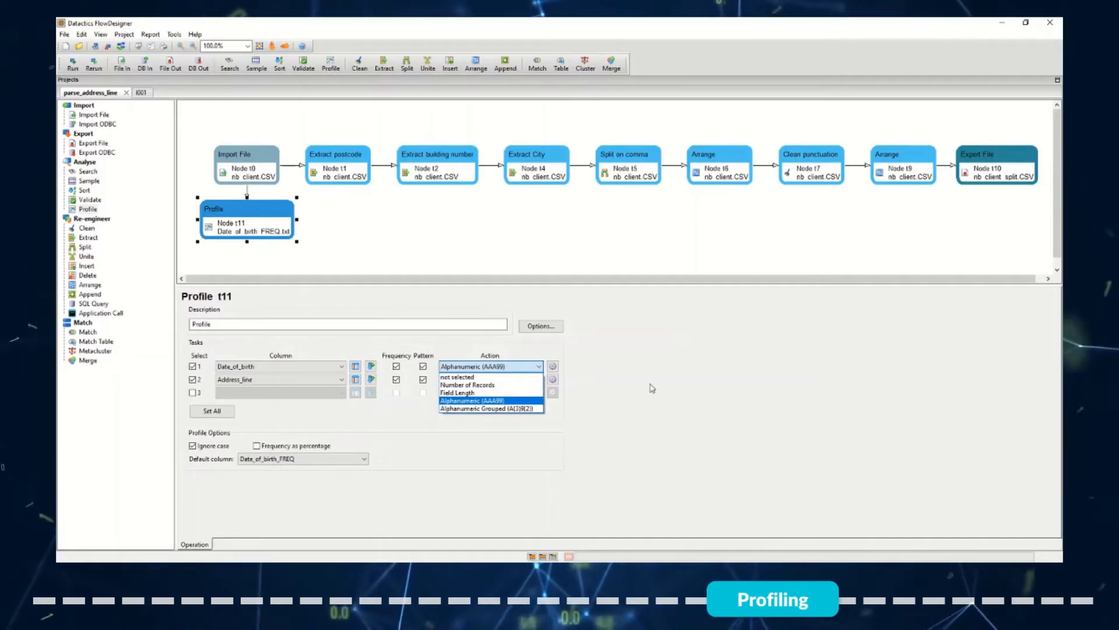
pyautogui.click(506, 401)
# View the Profile node's Date_of_birth pattern frequency table and widen its first column to read the full patterns.
pyautogui.doubleClick(256, 227)
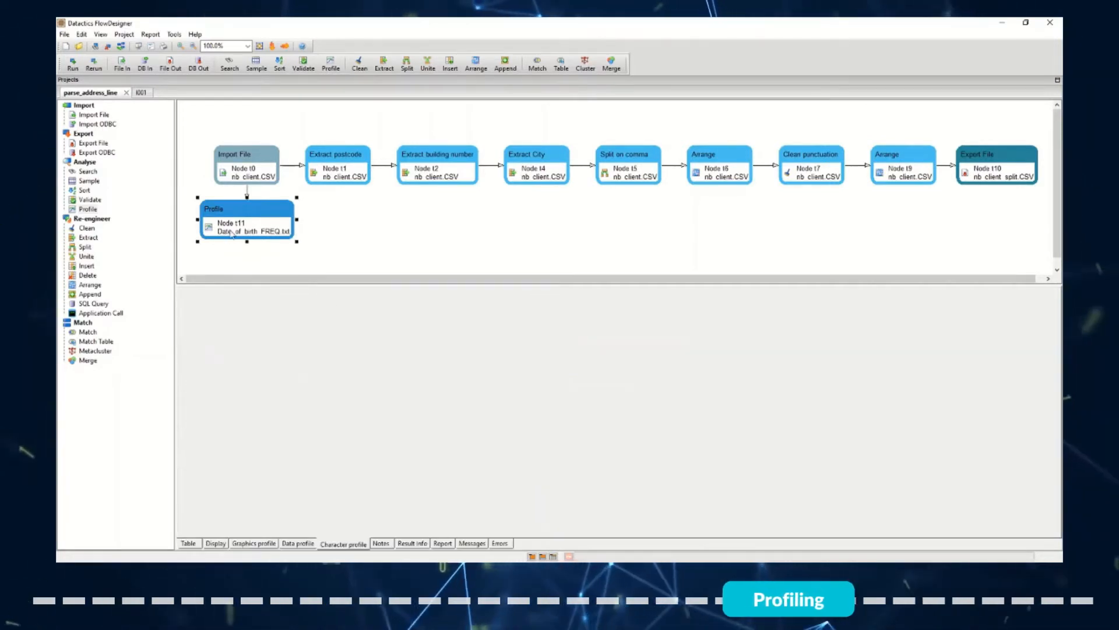
pyautogui.click(187, 544)
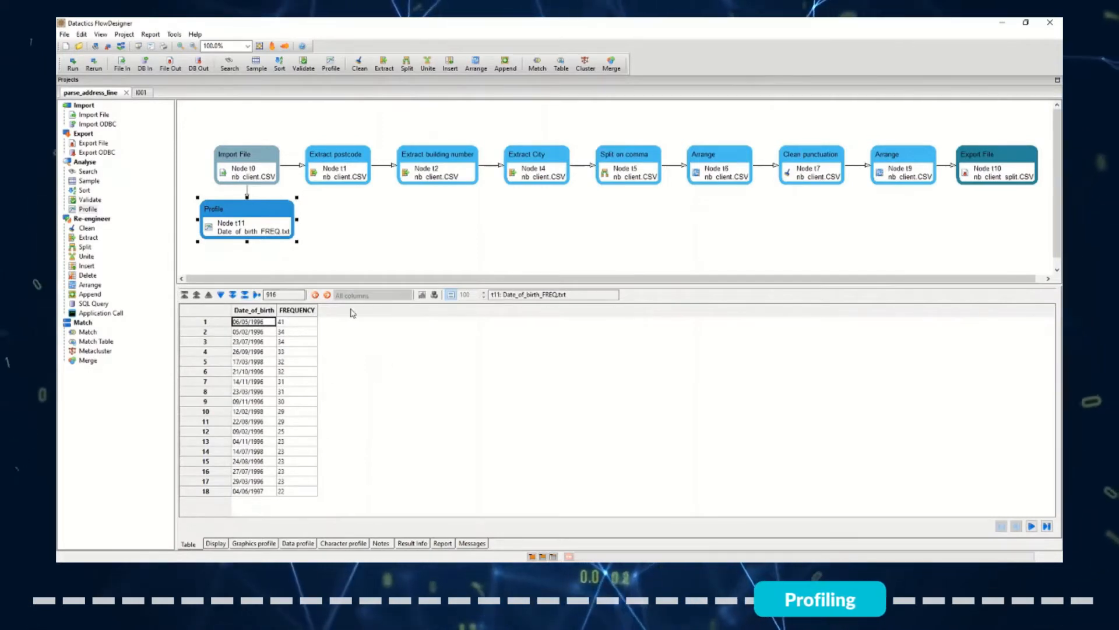
pyautogui.click(1032, 527)
pyautogui.click(1032, 527)
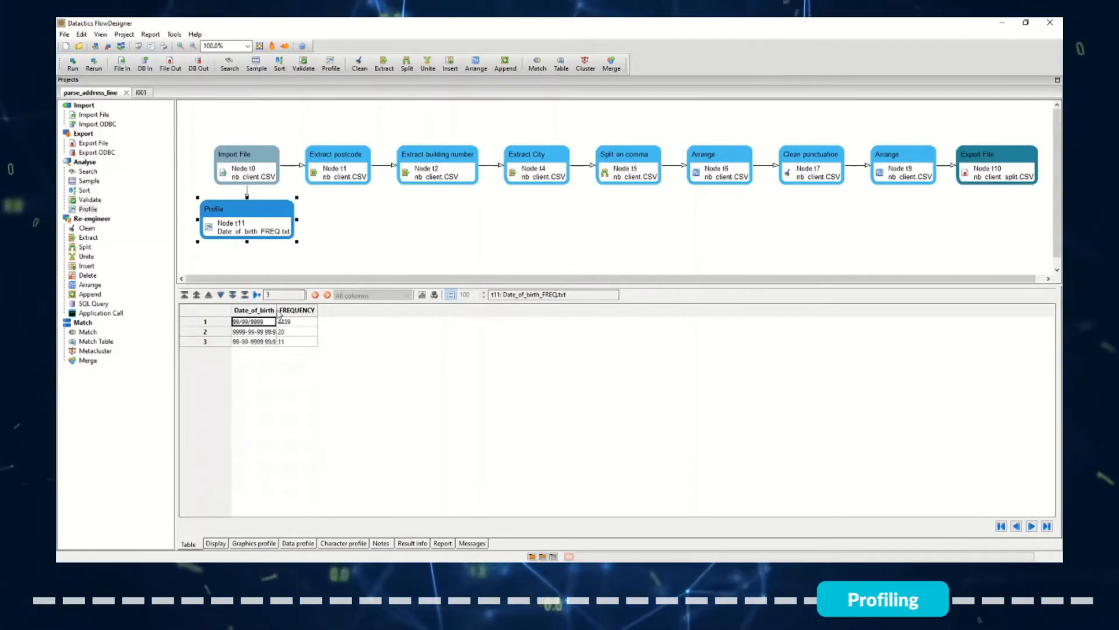
pyautogui.moveTo(301, 318); pyautogui.dragTo(328, 322)
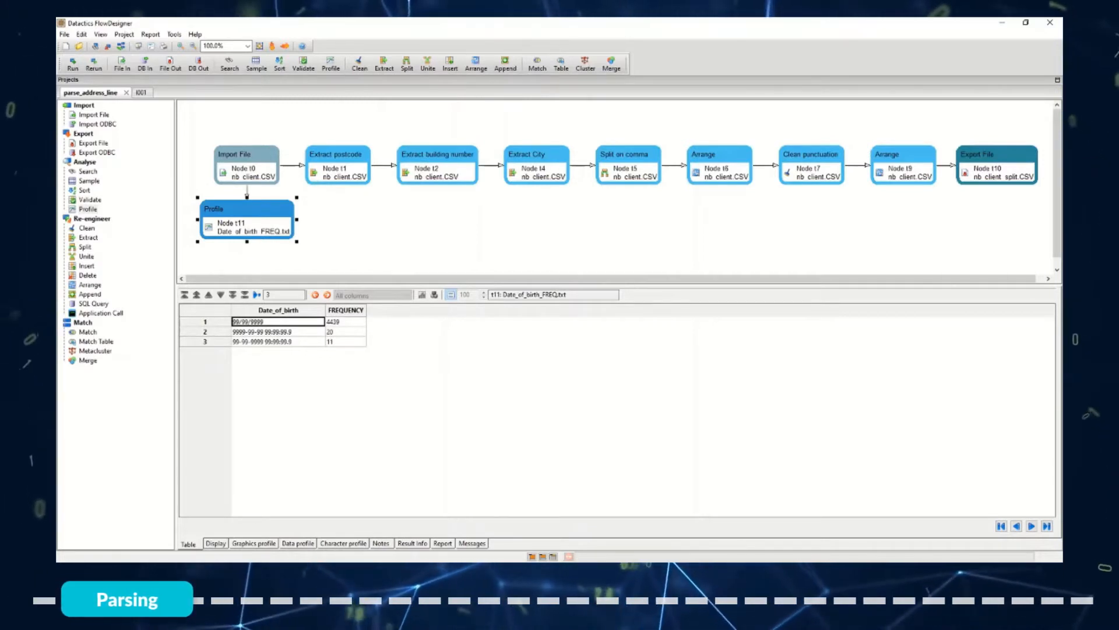
# Compare the Extract postcode output with the imported file and highlight the source Address_line column.
pyautogui.click(328, 175)
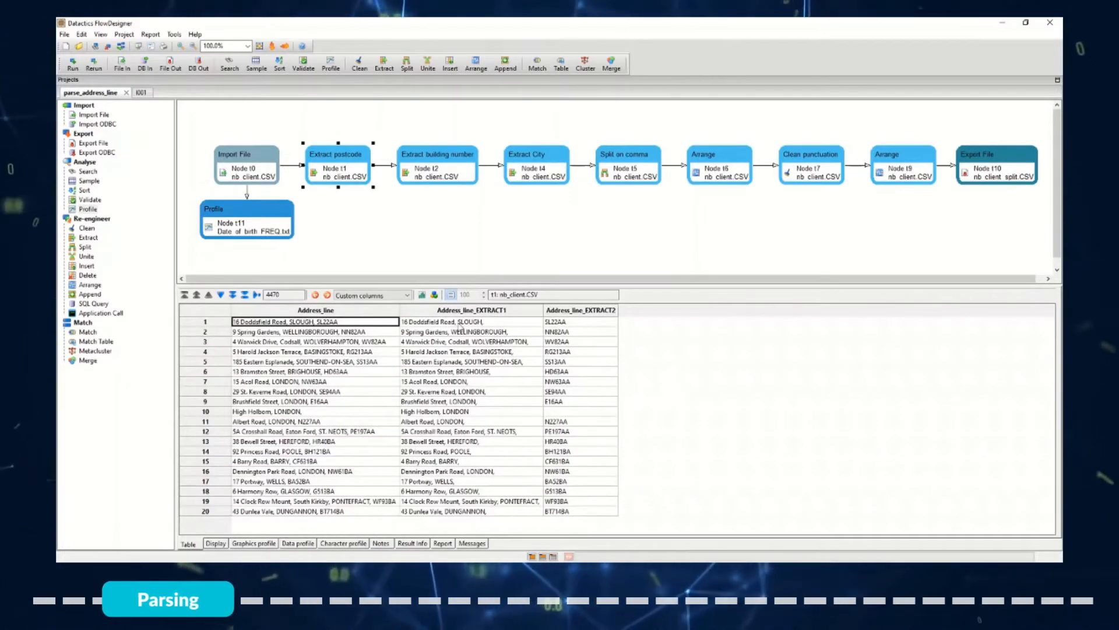
pyautogui.click(257, 174)
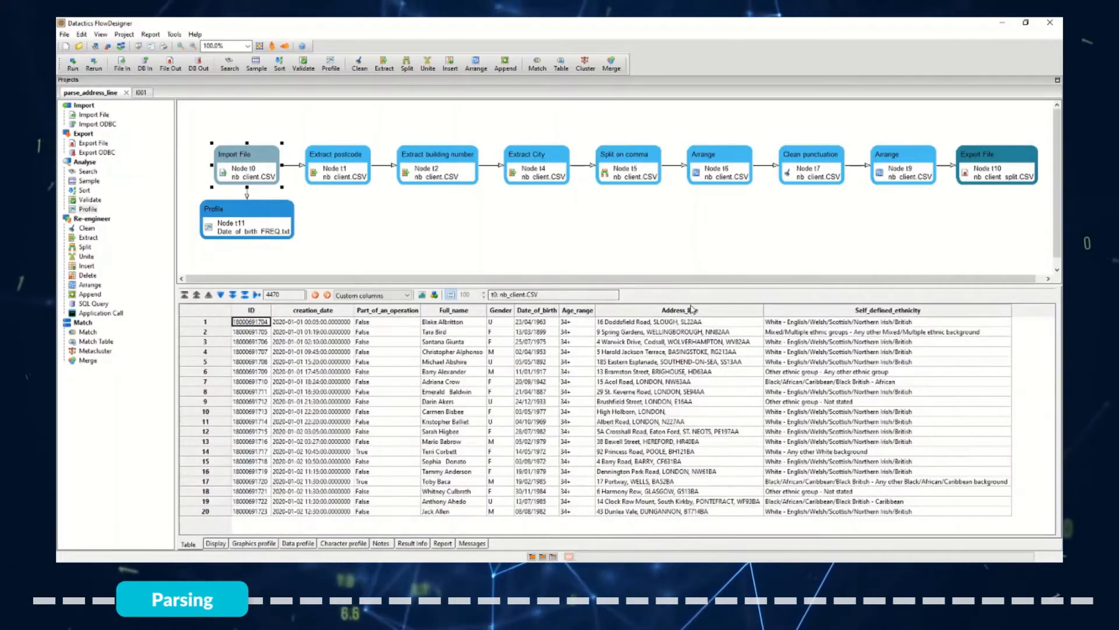
pyautogui.click(692, 311)
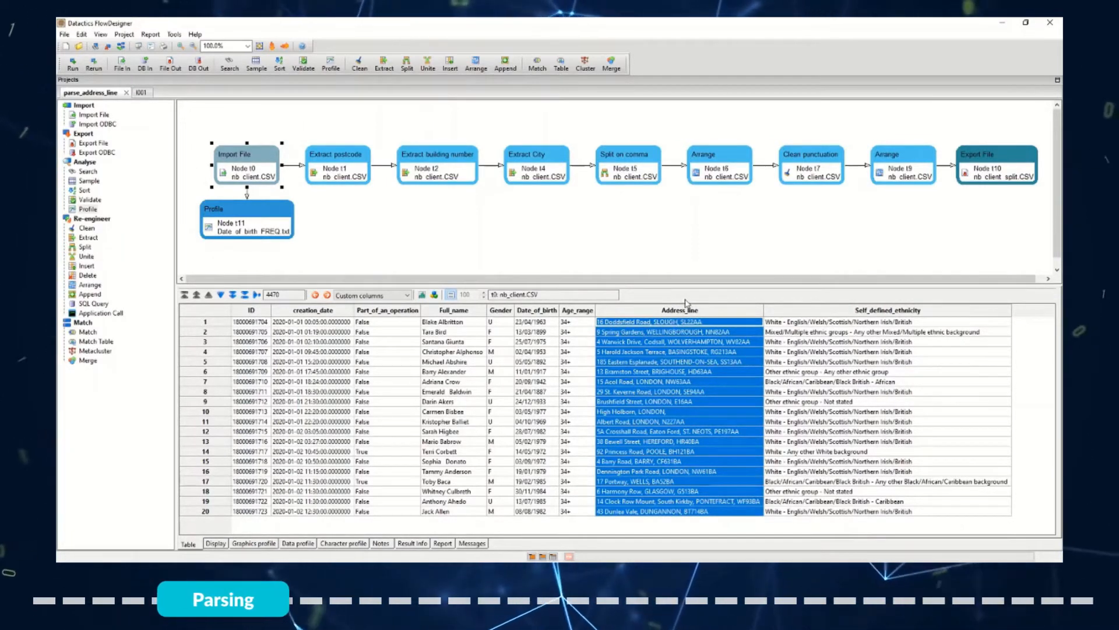
# Open the Extract postcode node's settings and choose UK Postcode as the extract action.
pyautogui.click(338, 157)
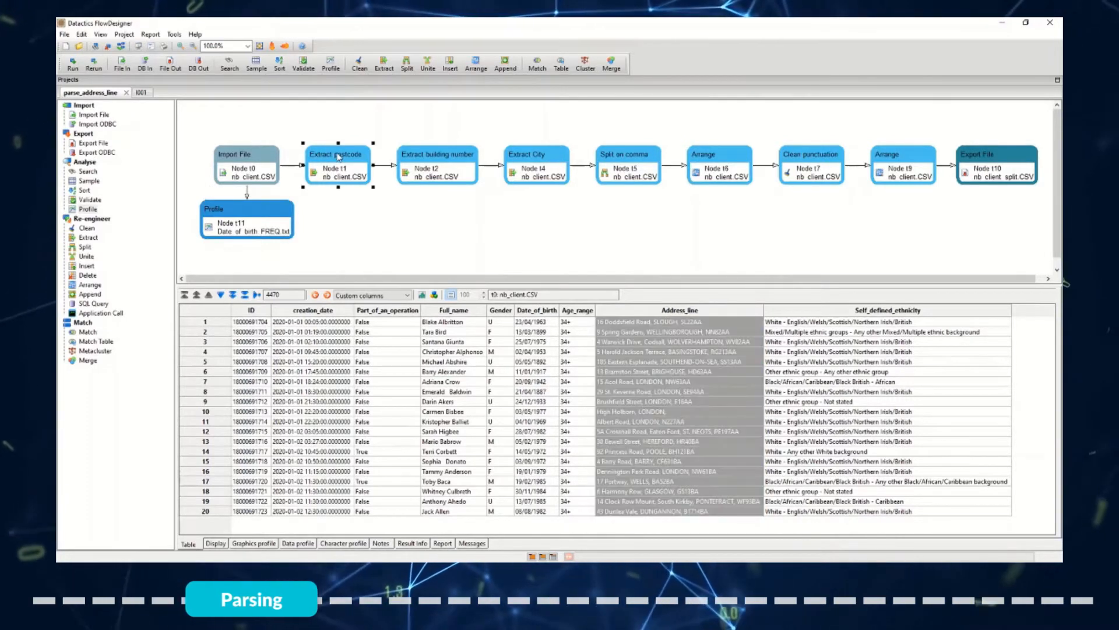
pyautogui.doubleClick(338, 156)
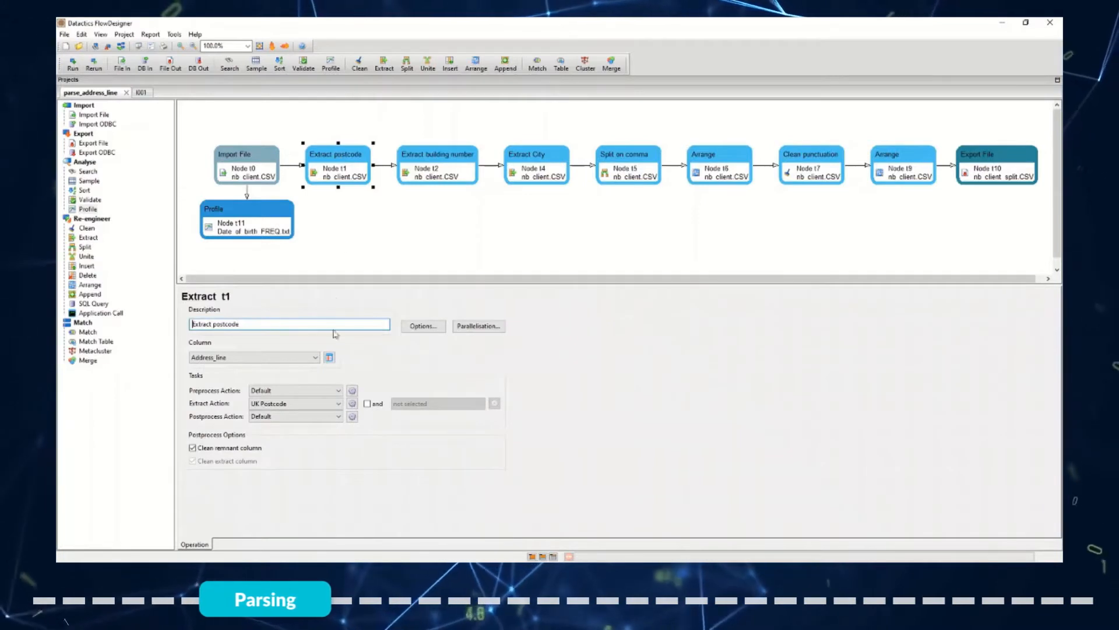
pyautogui.click(308, 404)
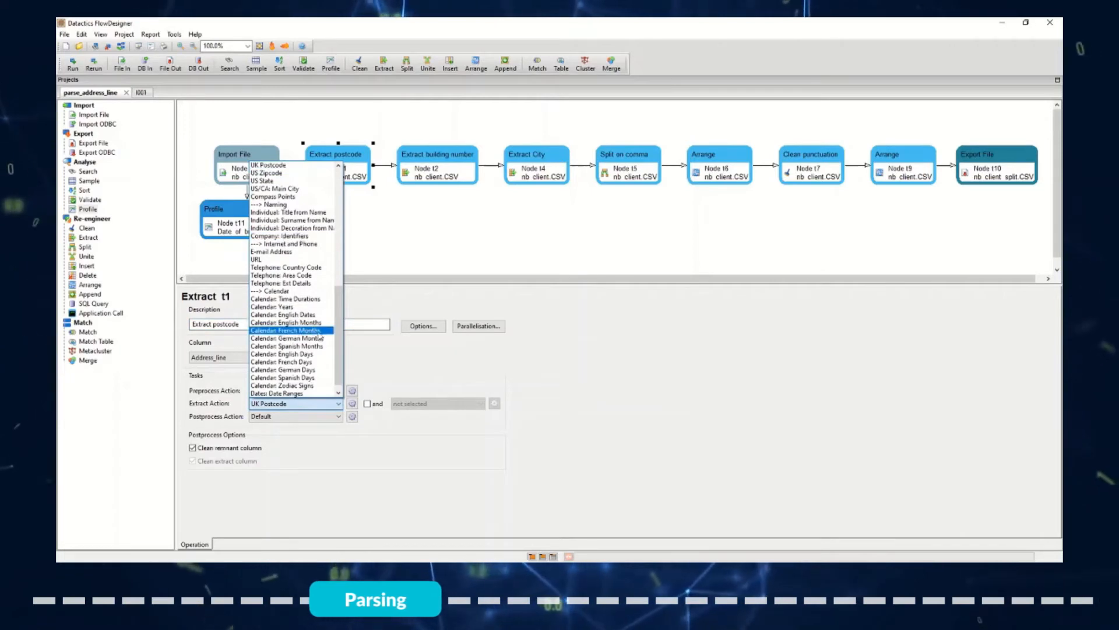
pyautogui.moveTo(340, 321); pyautogui.dragTo(340, 286)
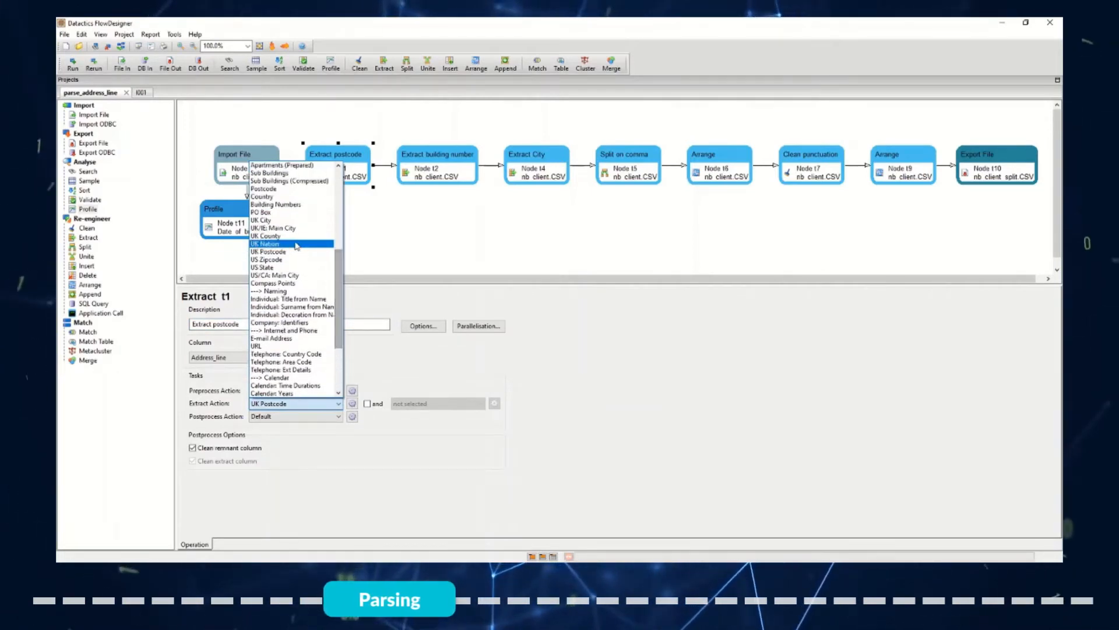
pyautogui.click(291, 253)
# View the Extract postcode node's results and examine the extracted postcodes in Address_line_EXTRACT2.
pyautogui.doubleClick(346, 179)
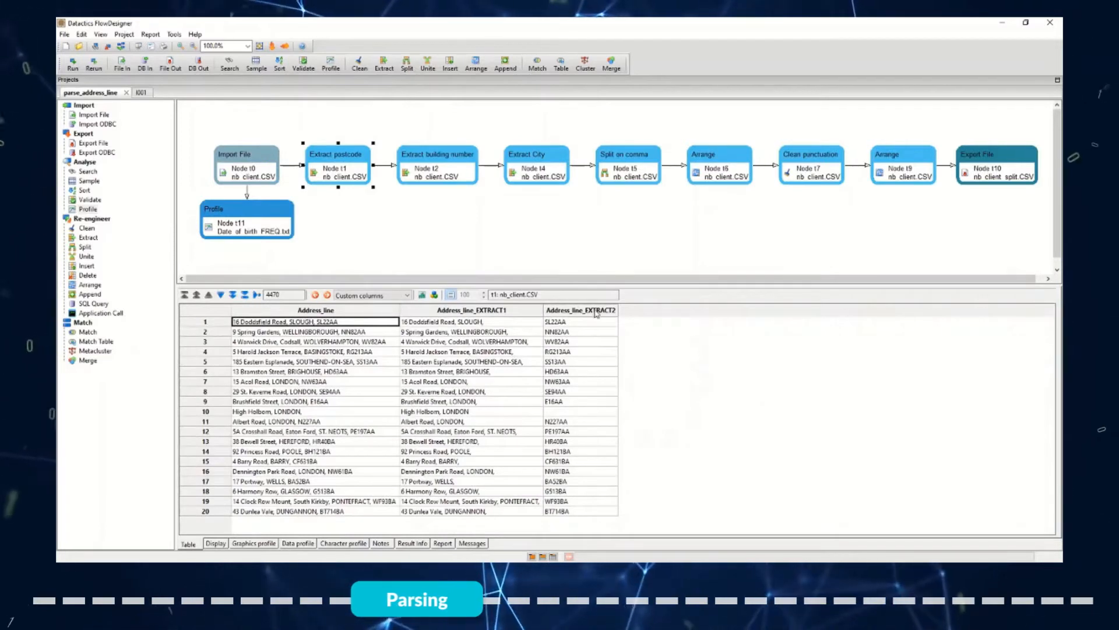
pyautogui.click(596, 313)
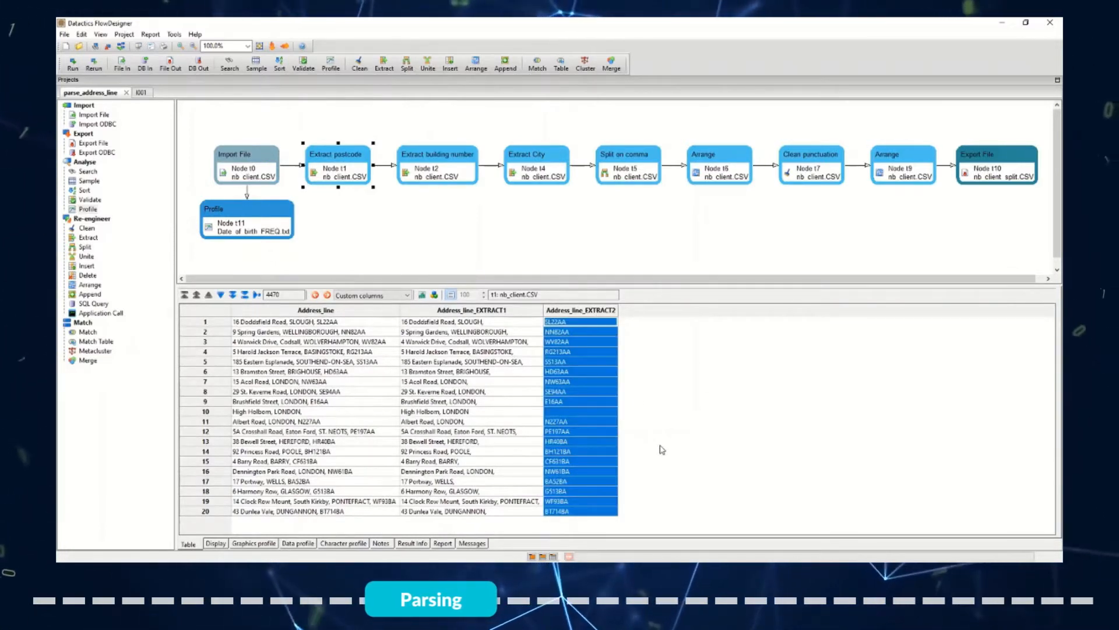
pyautogui.click(565, 393)
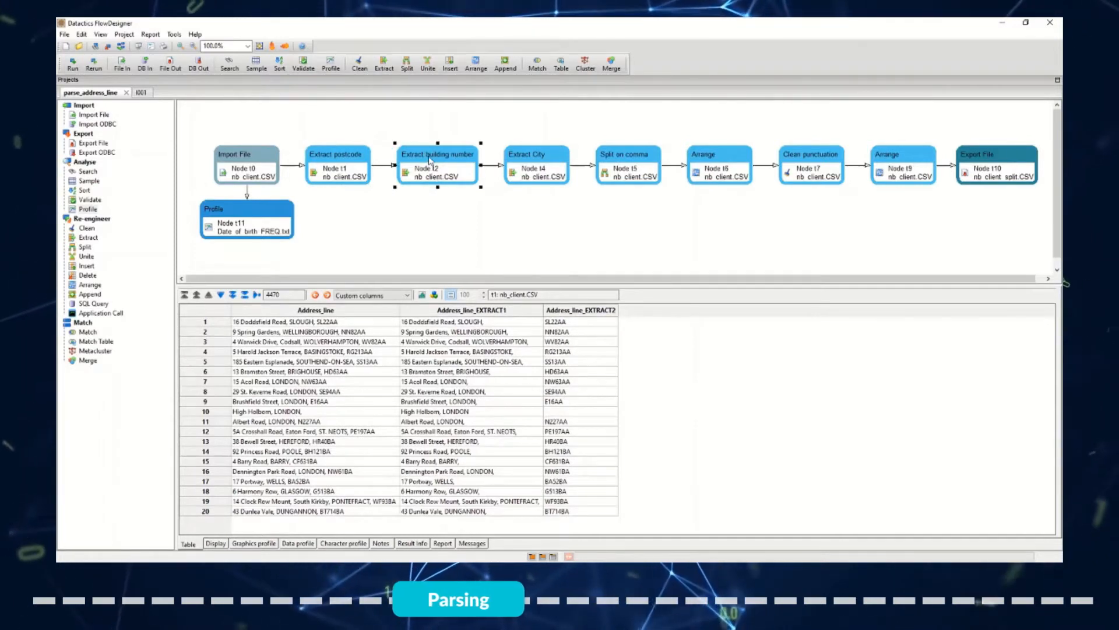
# Open the Extract building number node's settings and look through the available extract actions.
pyautogui.click(429, 160)
pyautogui.click(338, 404)
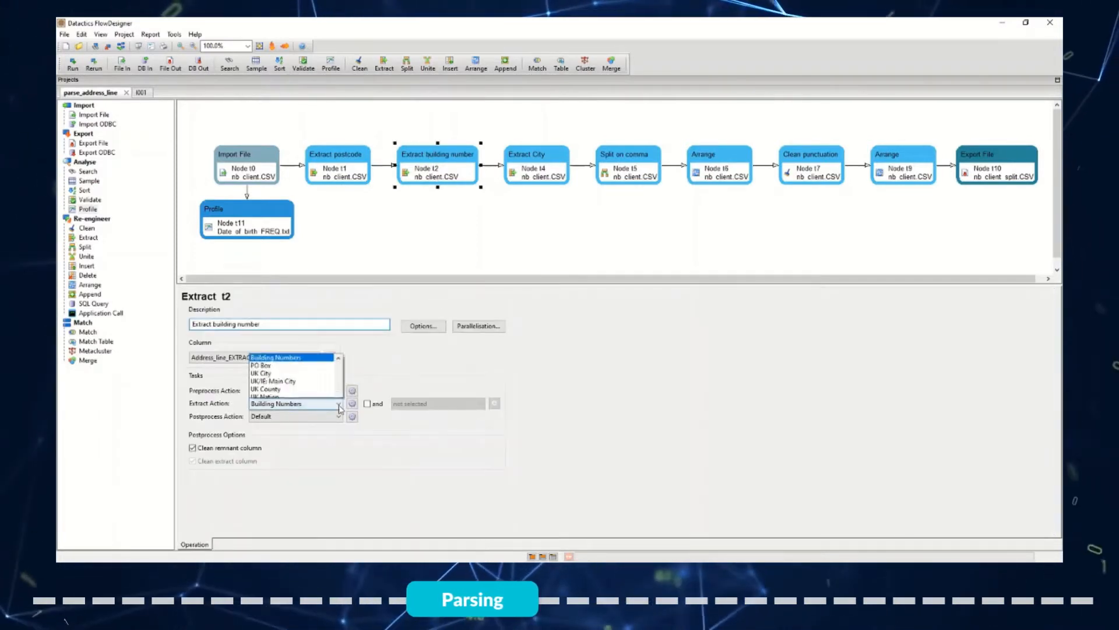
pyautogui.moveTo(339, 325); pyautogui.dragTo(343, 287)
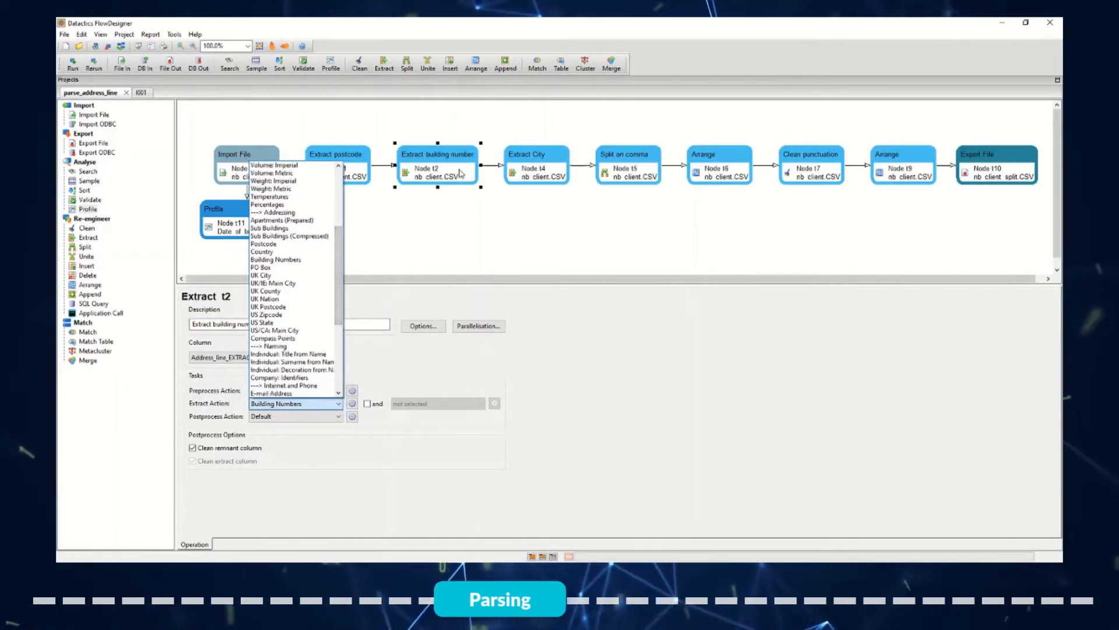
pyautogui.click(438, 168)
# View the Extract building number node's results and examine the extracted numbers, including the one in row 12.
pyautogui.doubleClick(435, 175)
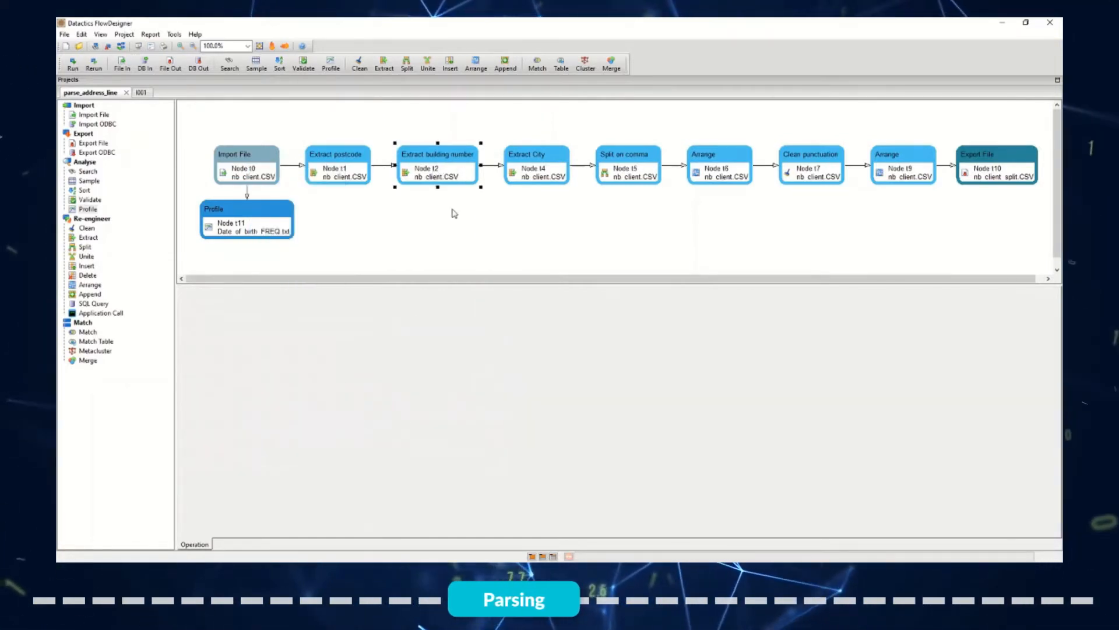
pyautogui.moveTo(536, 322); pyautogui.dragTo(540, 397)
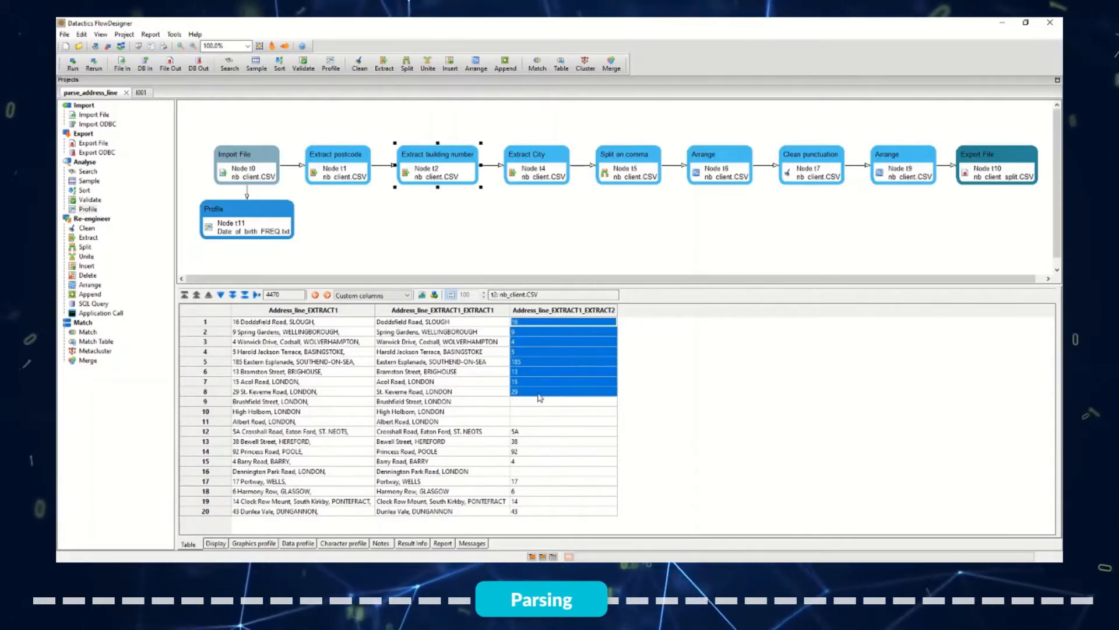
pyautogui.click(533, 432)
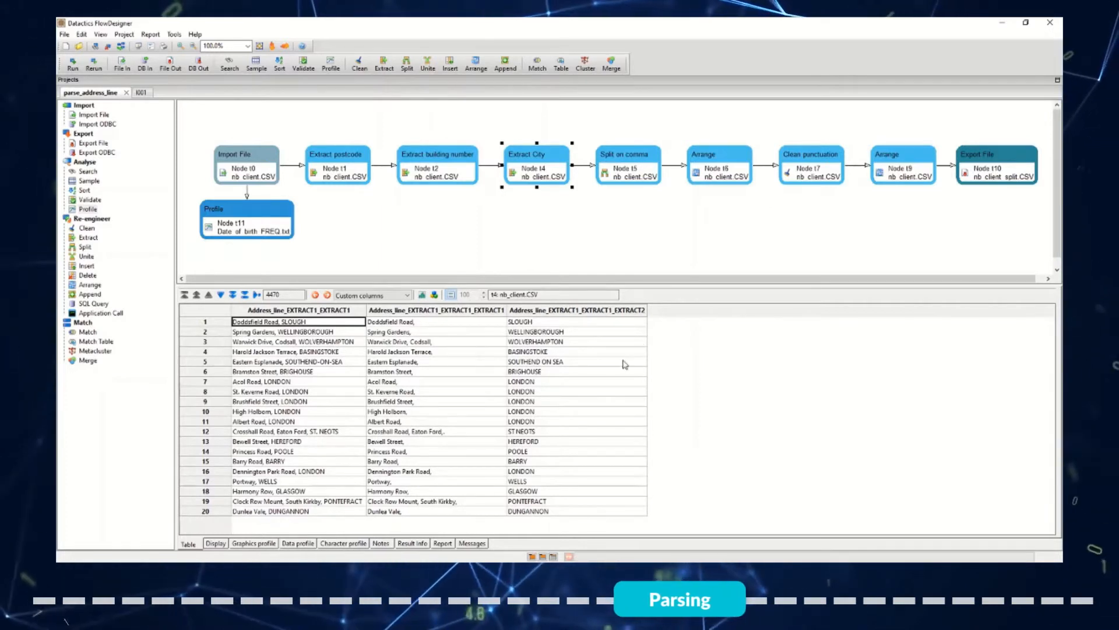
# Examine the extracted city column in the Extract City results and the remaining address text in row 12.
pyautogui.click(551, 310)
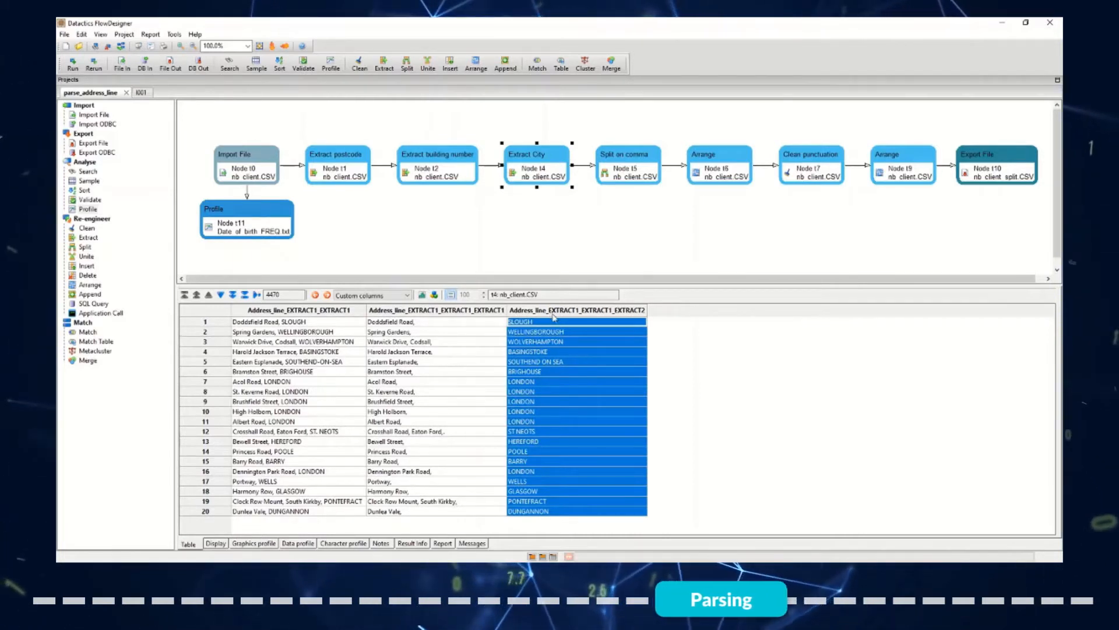
pyautogui.click(576, 372)
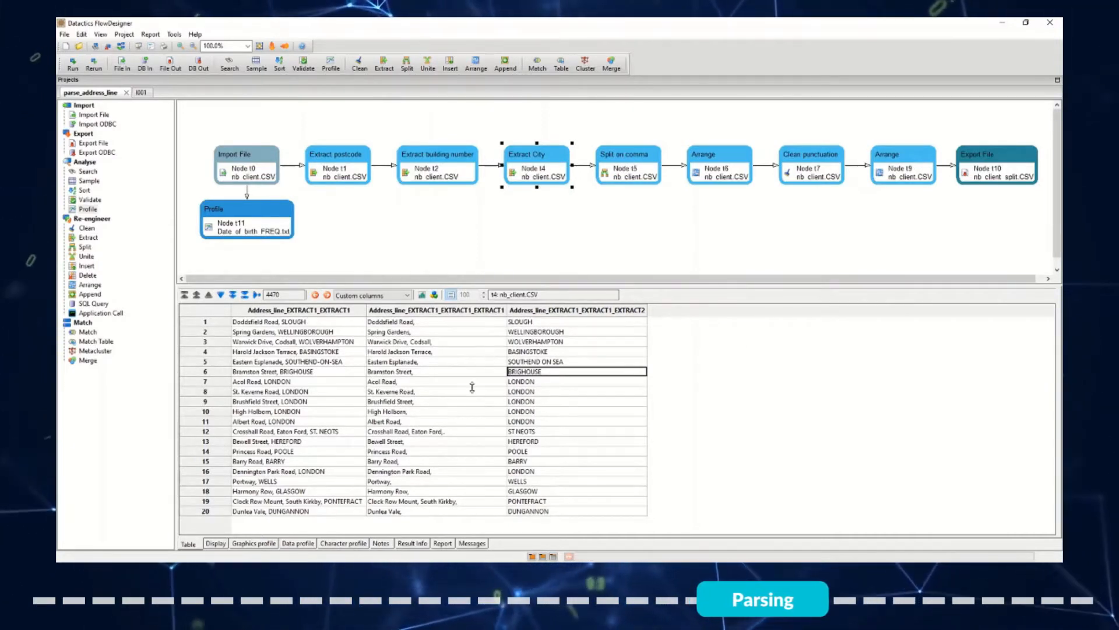
pyautogui.click(447, 434)
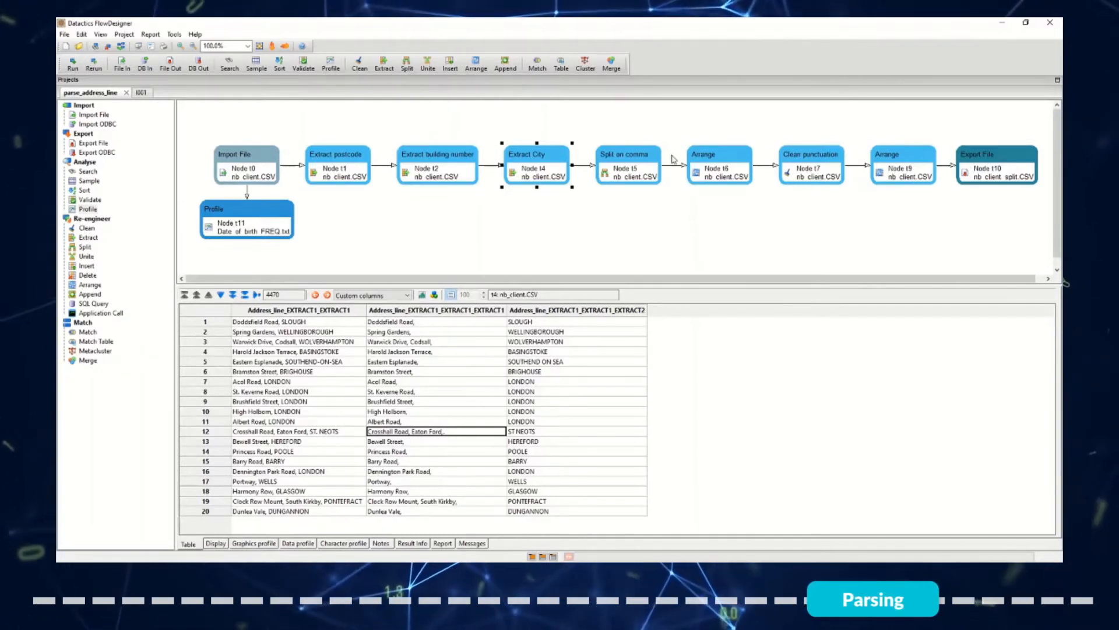
# Open the Split on comma node's settings and choose Comma as the split action.
pyautogui.click(641, 161)
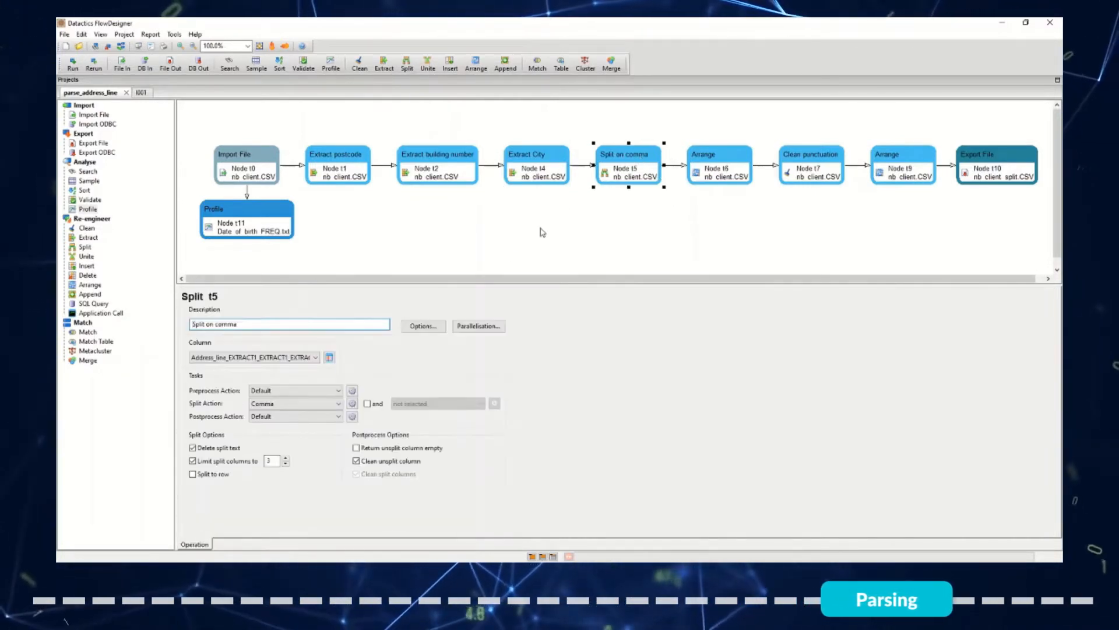
pyautogui.click(293, 407)
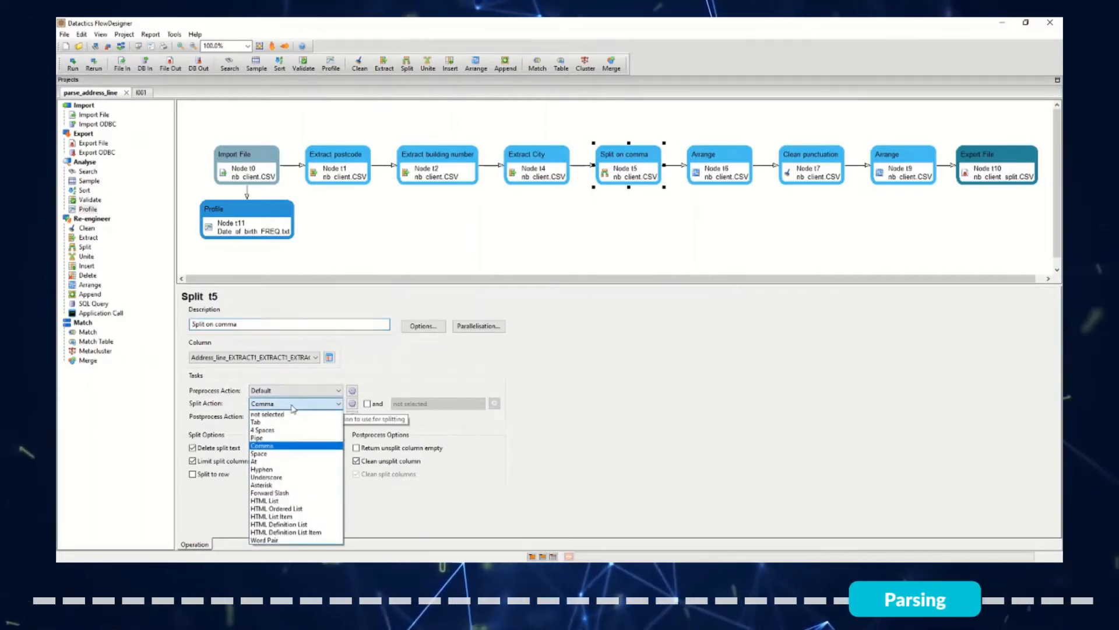
pyautogui.click(282, 446)
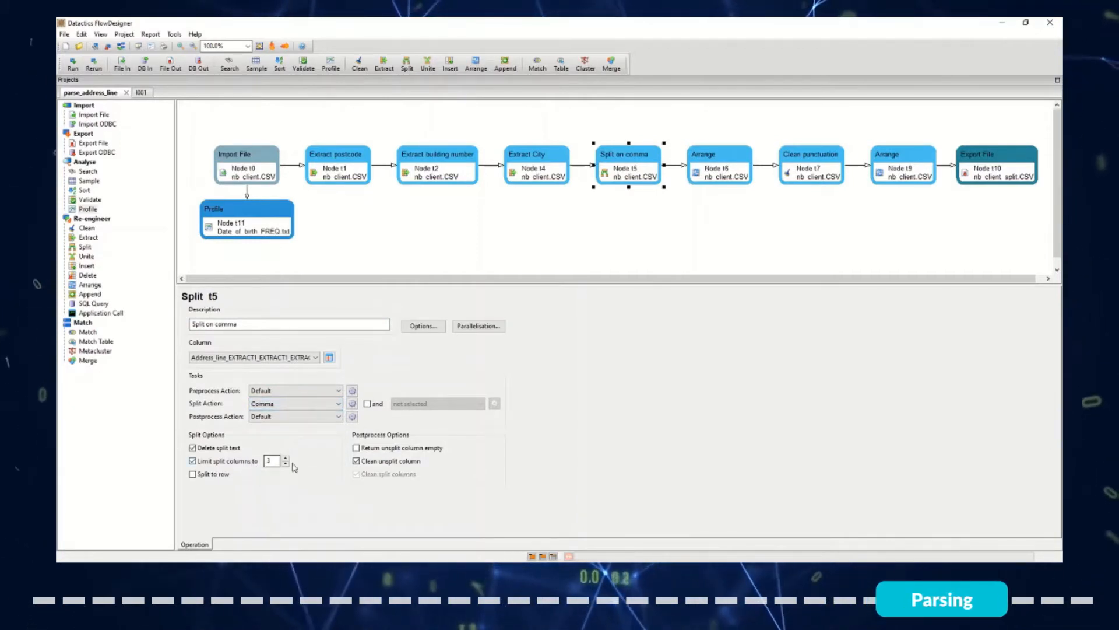
pyautogui.click(656, 194)
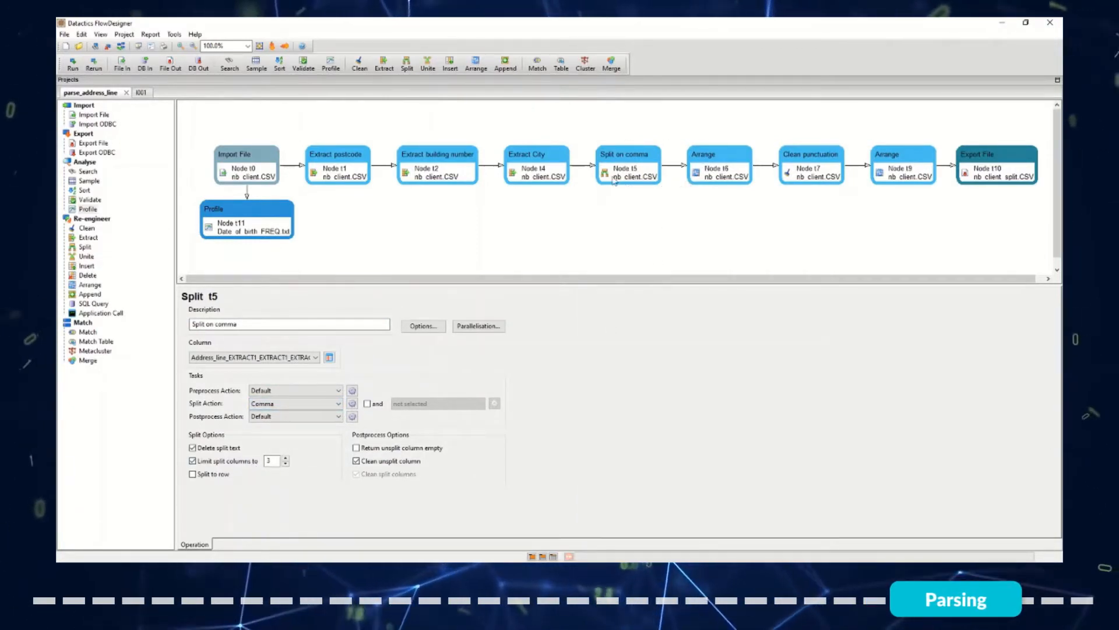
# View the Split on comma node's results and examine the SPLIT2 and SPLIT3 columns, including the SPLIT3 value in row 12.
pyautogui.click(616, 176)
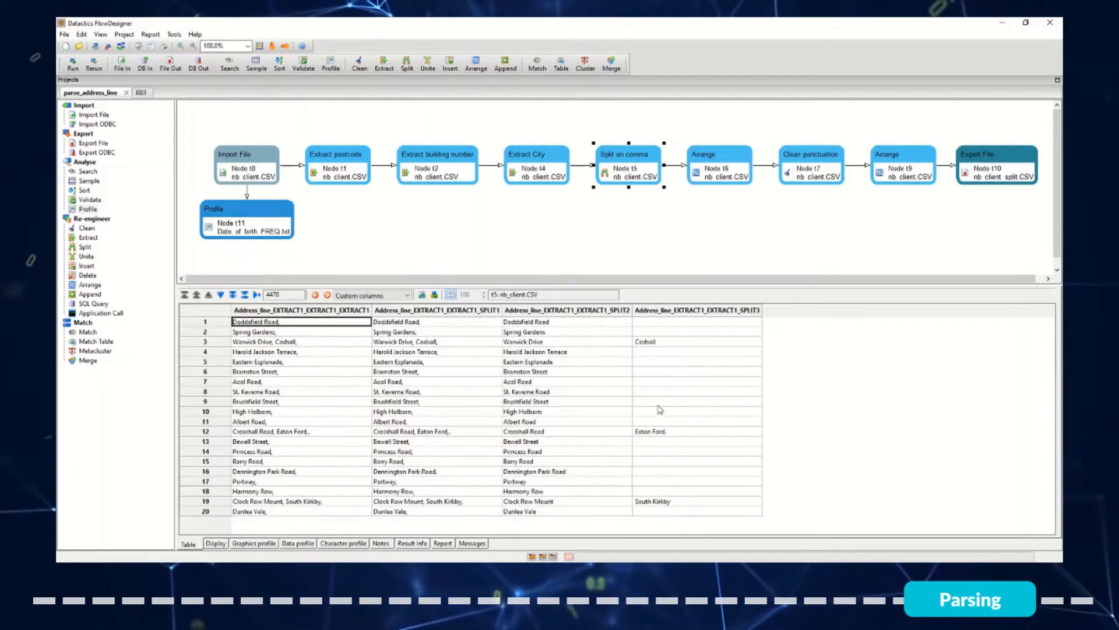
pyautogui.click(589, 311)
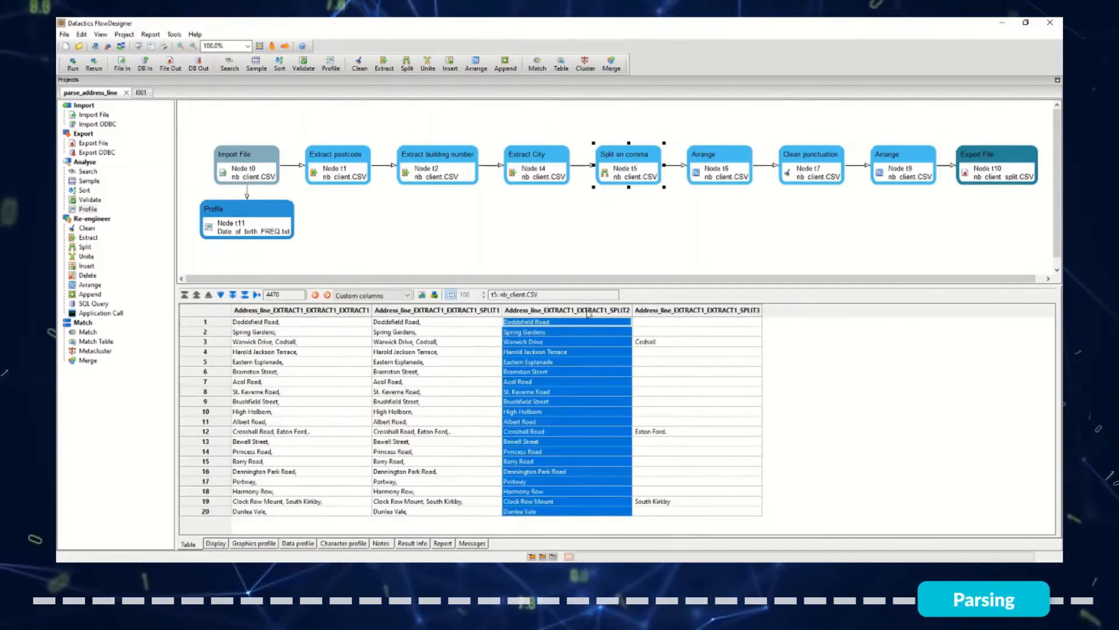
pyautogui.click(737, 312)
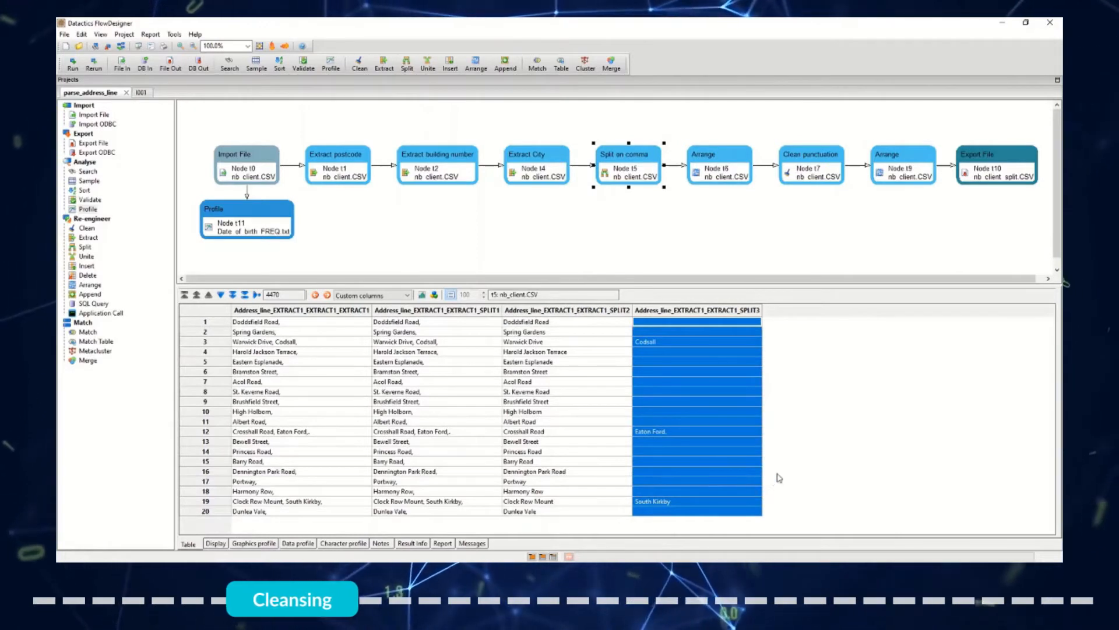
pyautogui.click(682, 432)
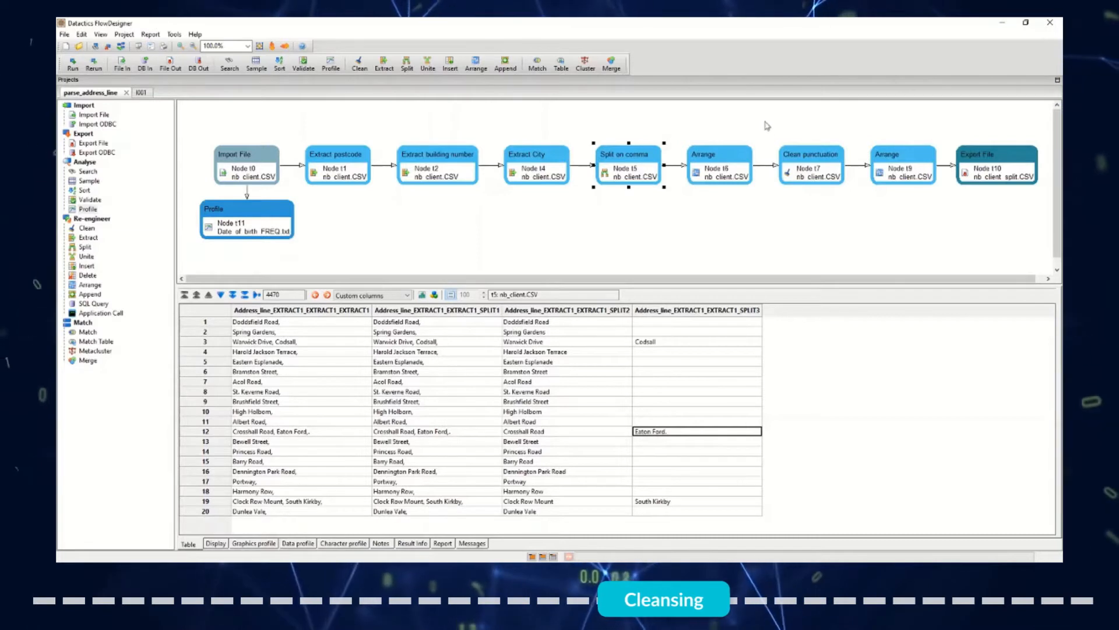
# Open the Clean punctuation node's settings and look through the clean actions available for the first column.
pyautogui.doubleClick(795, 154)
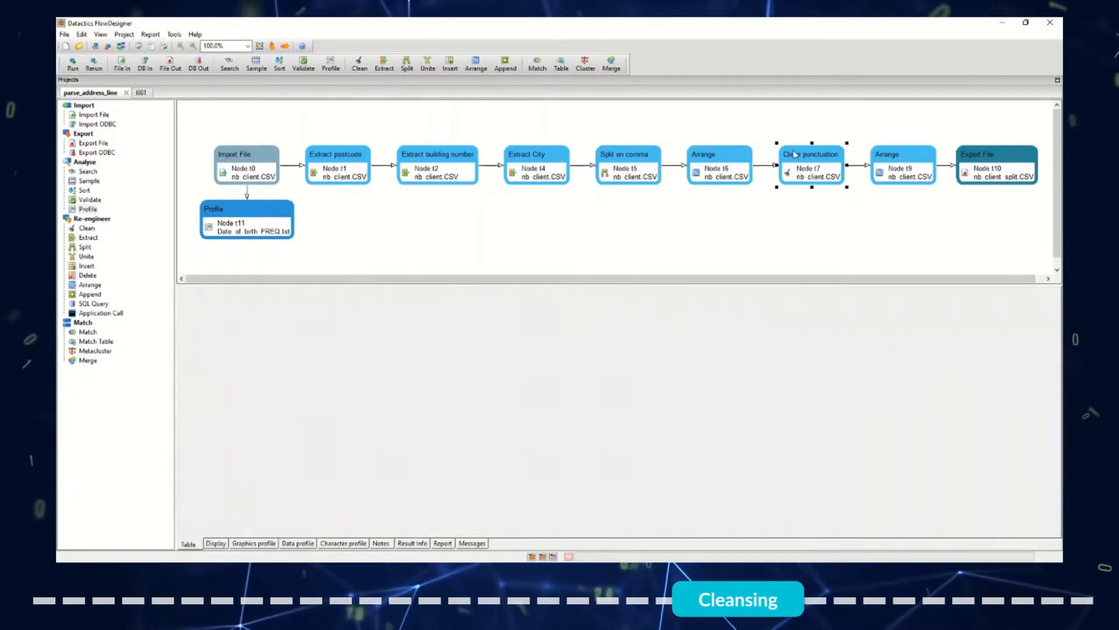
pyautogui.click(459, 367)
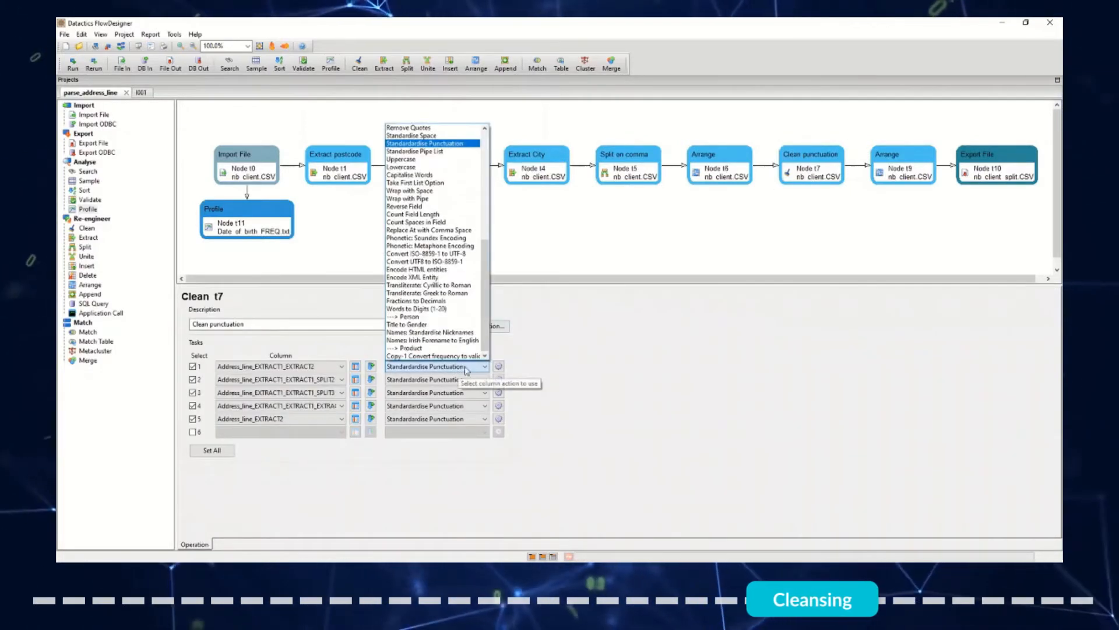
pyautogui.moveTo(487, 334)
pyautogui.mouseDown()
pyautogui.moveTo(487, 279)
pyautogui.moveTo(478, 340)
pyautogui.mouseUp()
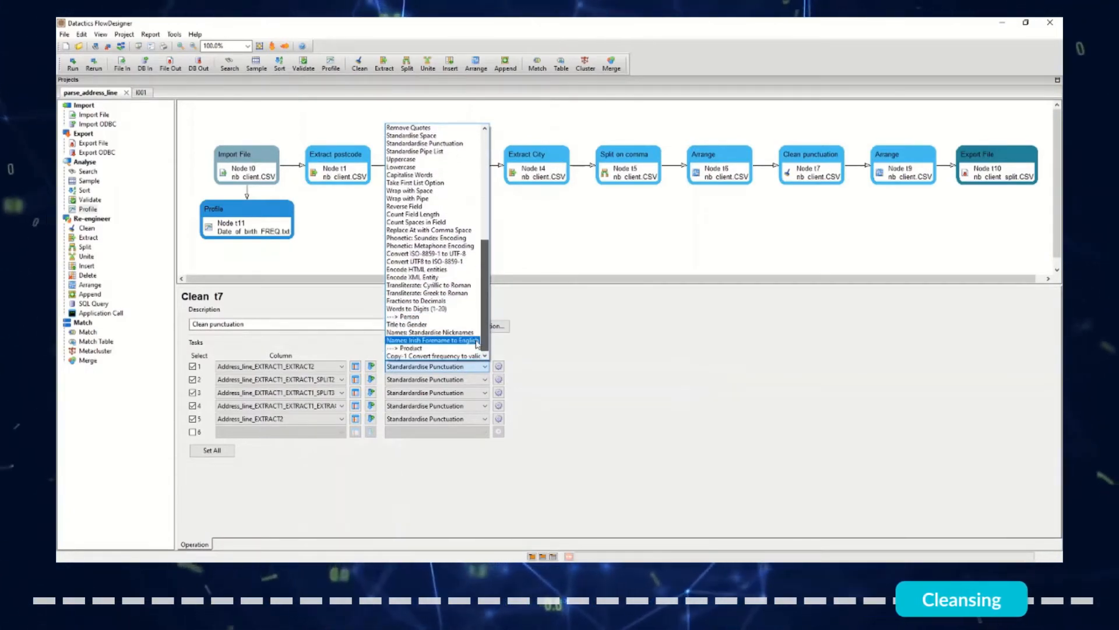
pyautogui.click(542, 387)
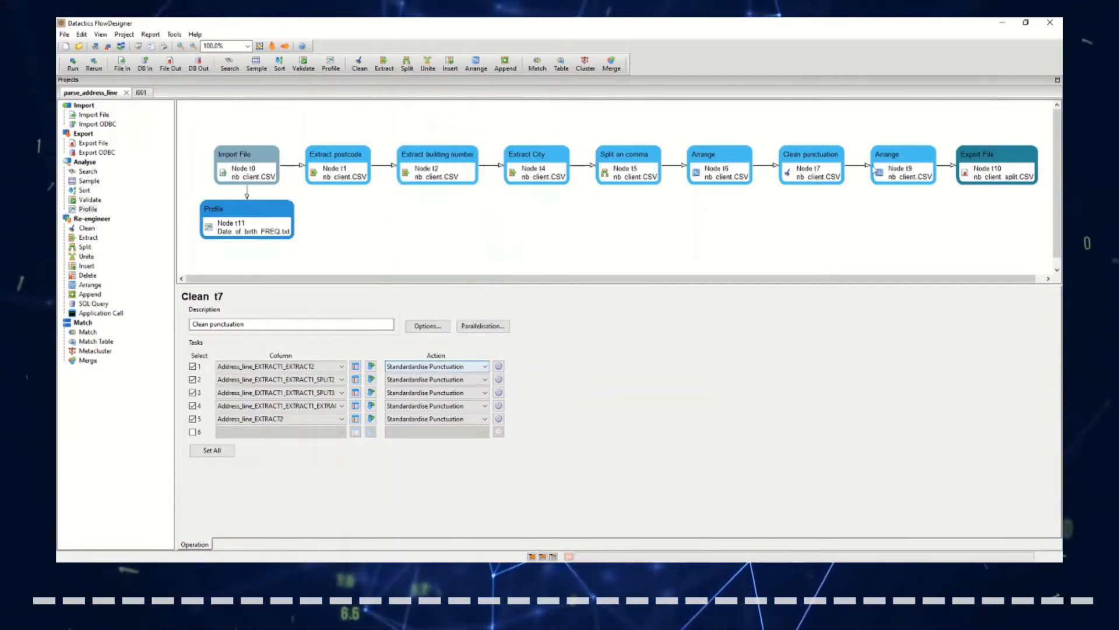
# View the Clean punctuation node's results and examine the cleaned SPLIT3 value in row 12.
pyautogui.doubleClick(809, 176)
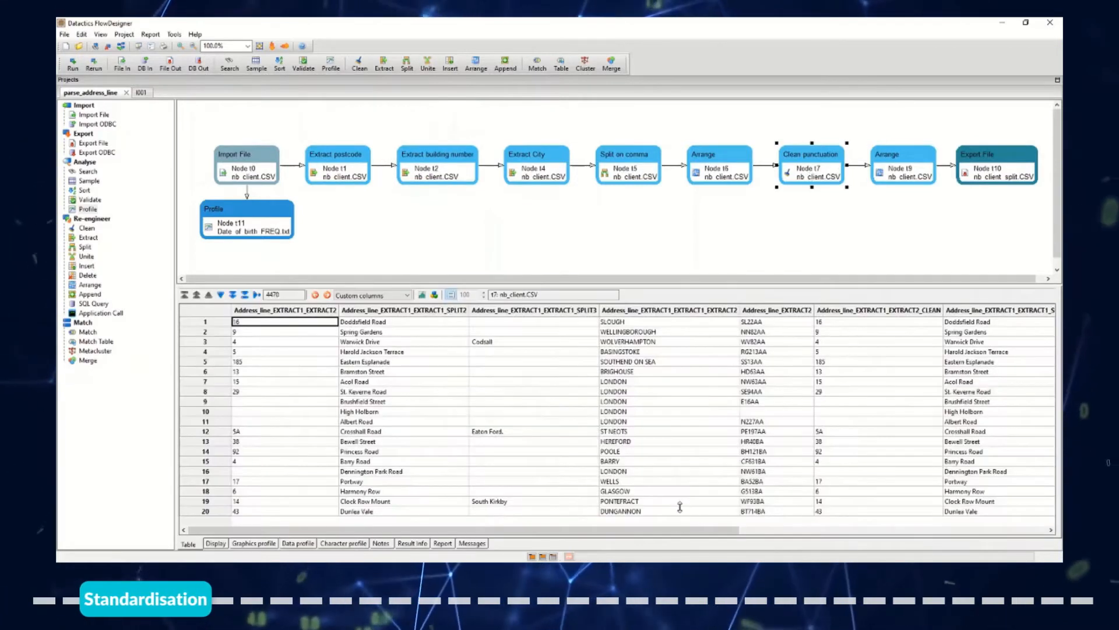
pyautogui.moveTo(729, 531); pyautogui.dragTo(1039, 533)
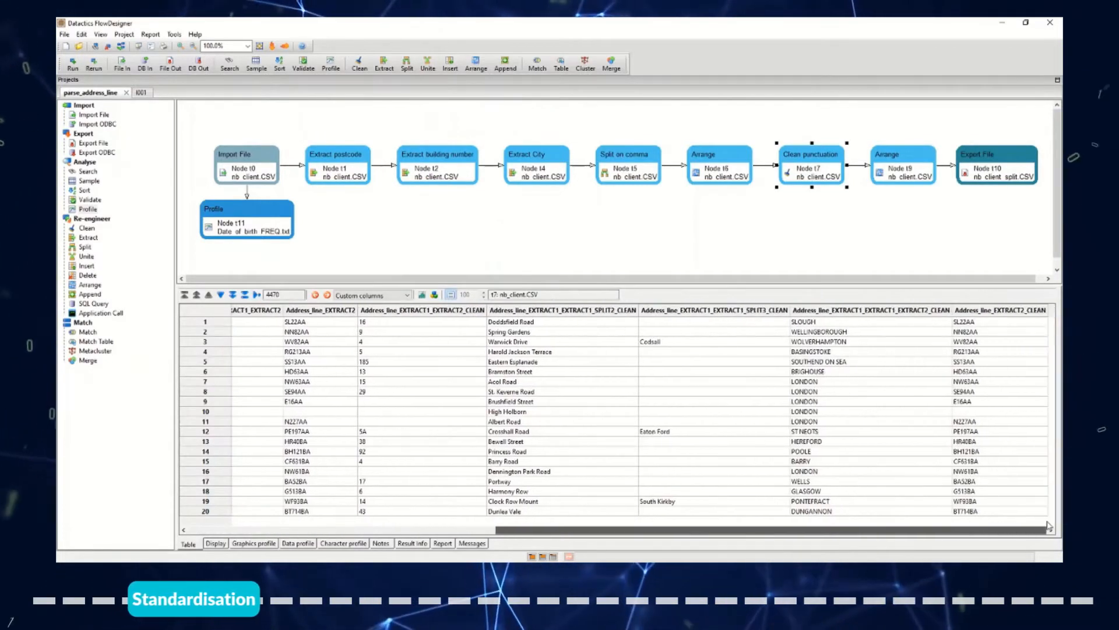
pyautogui.click(716, 434)
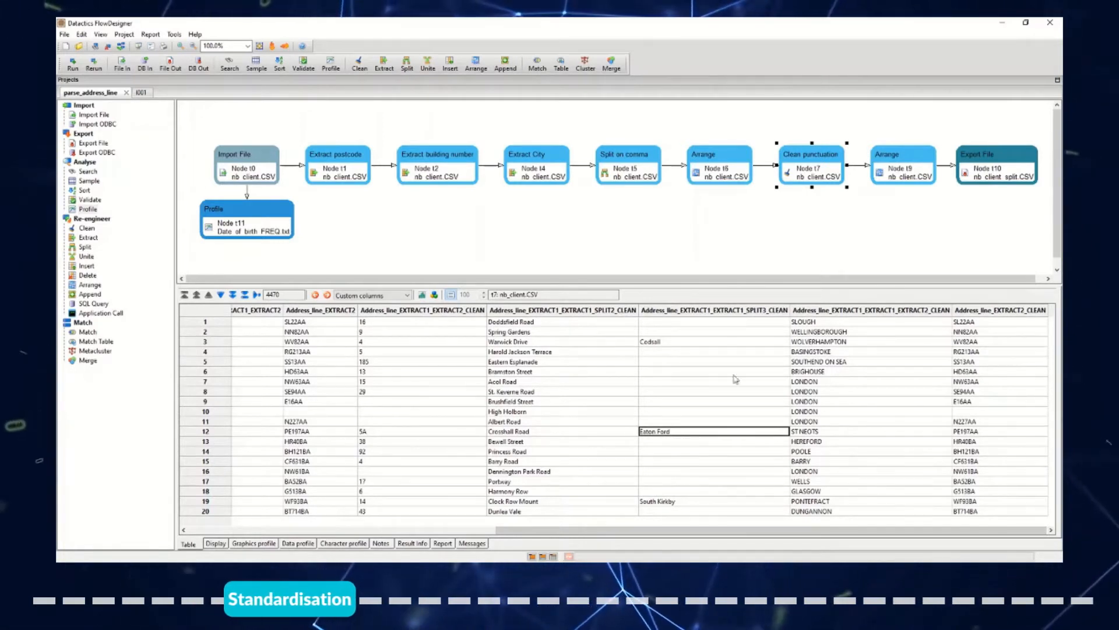
# Open the settings of Arrange node t9 and review its selected columns and the new column names in its advanced options.
pyautogui.click(903, 157)
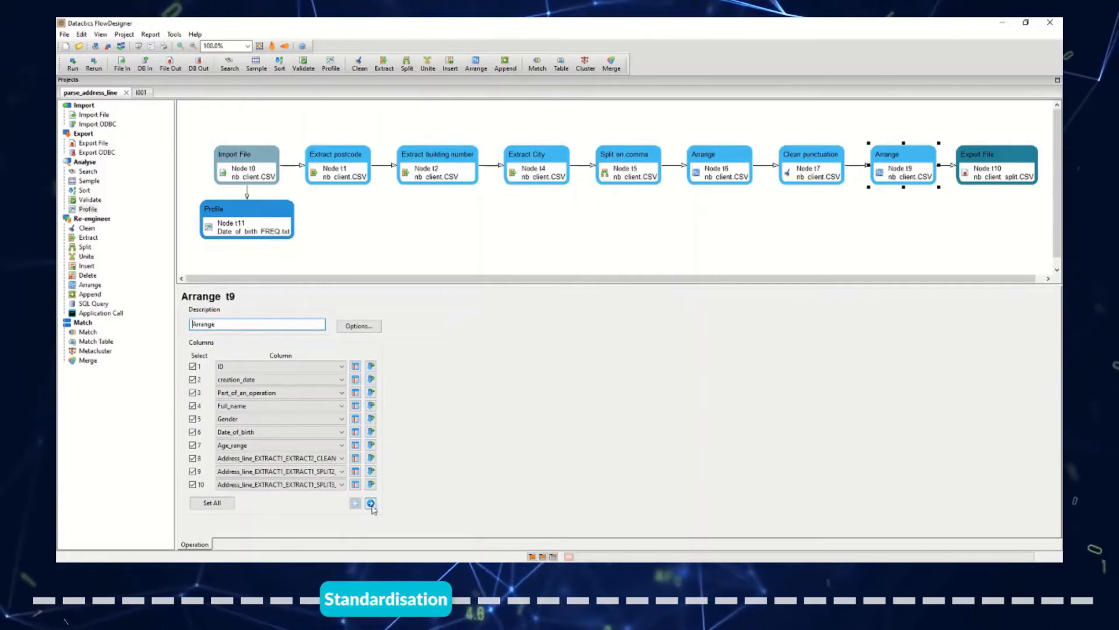
pyautogui.click(371, 505)
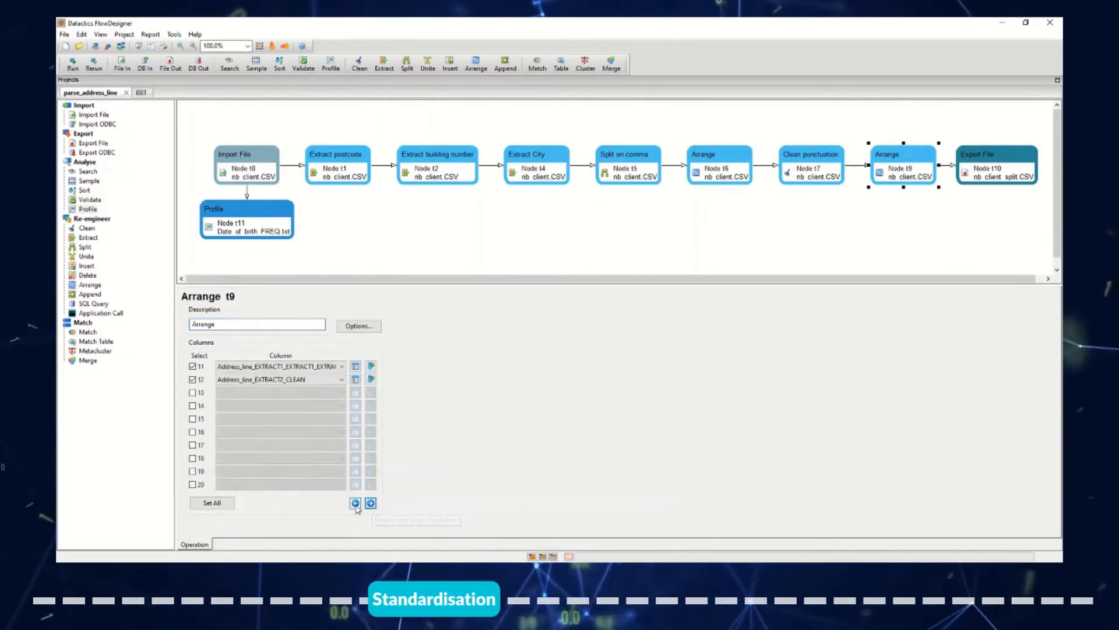
pyautogui.click(356, 503)
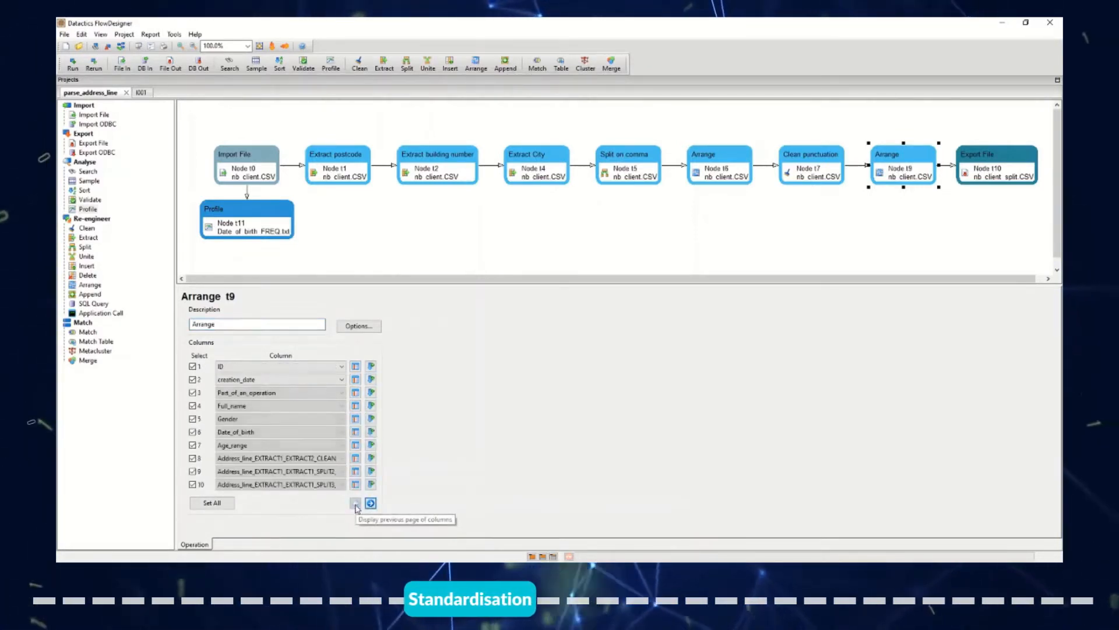
pyautogui.click(359, 326)
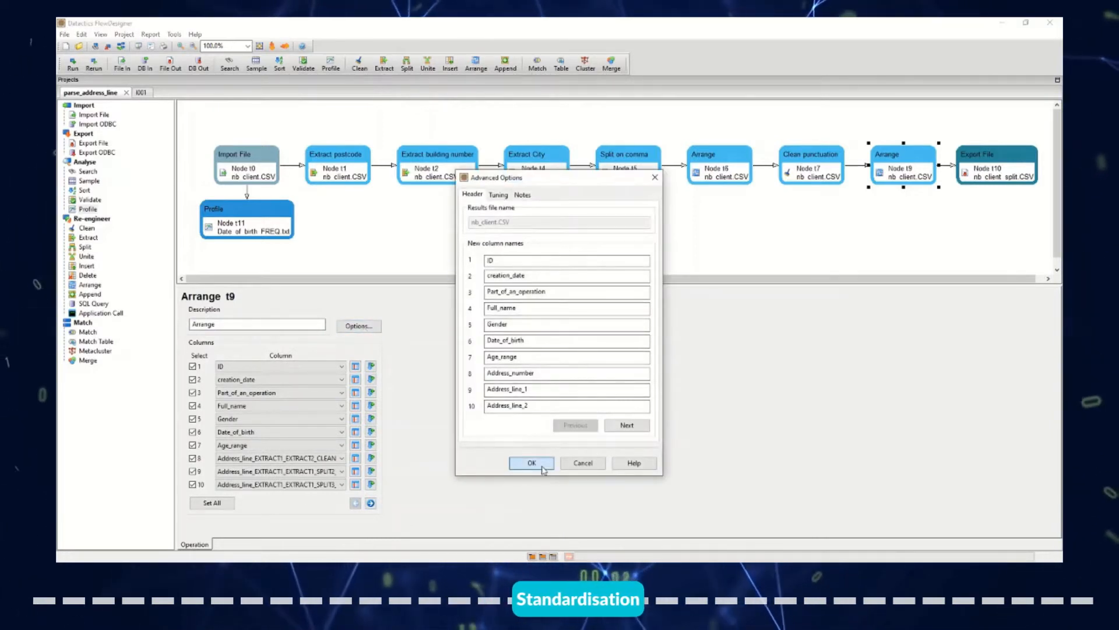
pyautogui.click(532, 464)
# View the results of Arrange node t9 and examine the Address_number, Address_line_1, Address_line_2, City and Postcode columns.
pyautogui.click(907, 173)
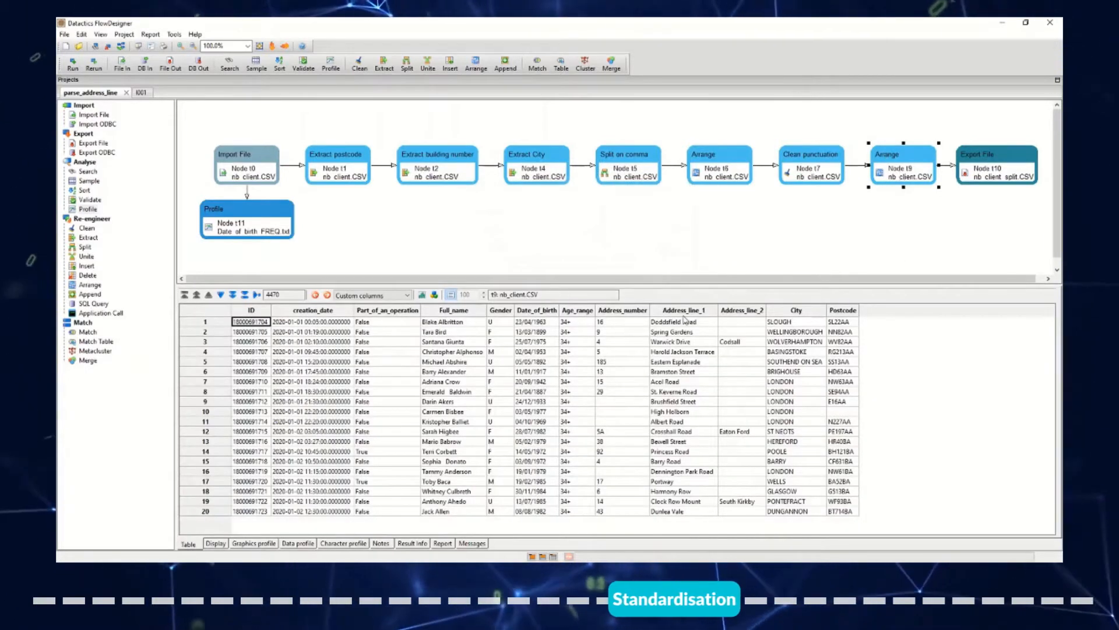
pyautogui.click(644, 311)
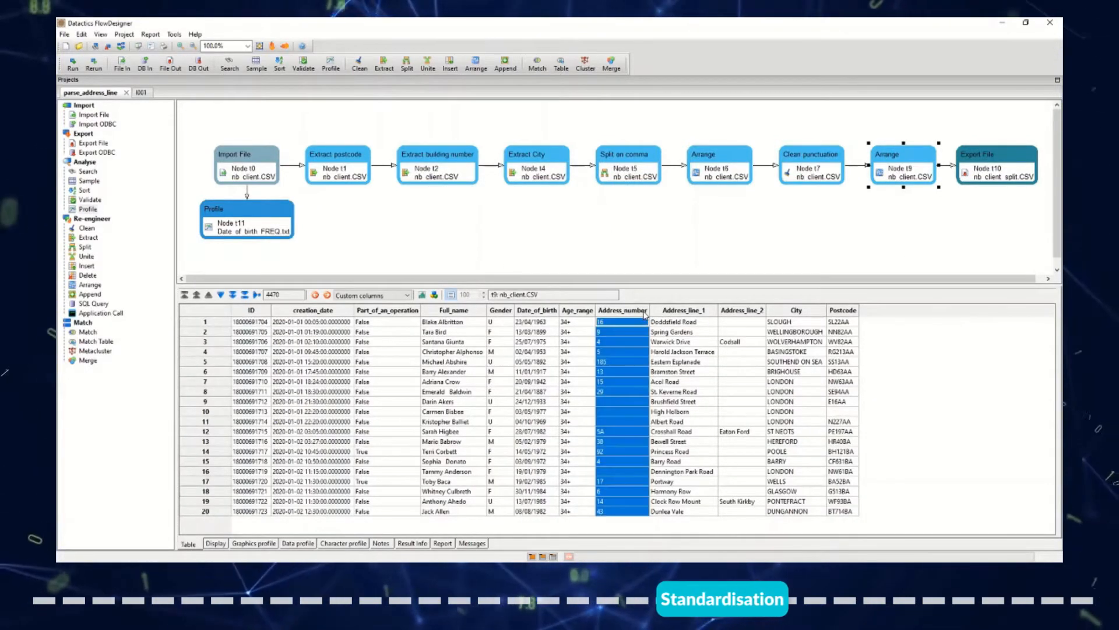
pyautogui.click(682, 310)
pyautogui.click(746, 311)
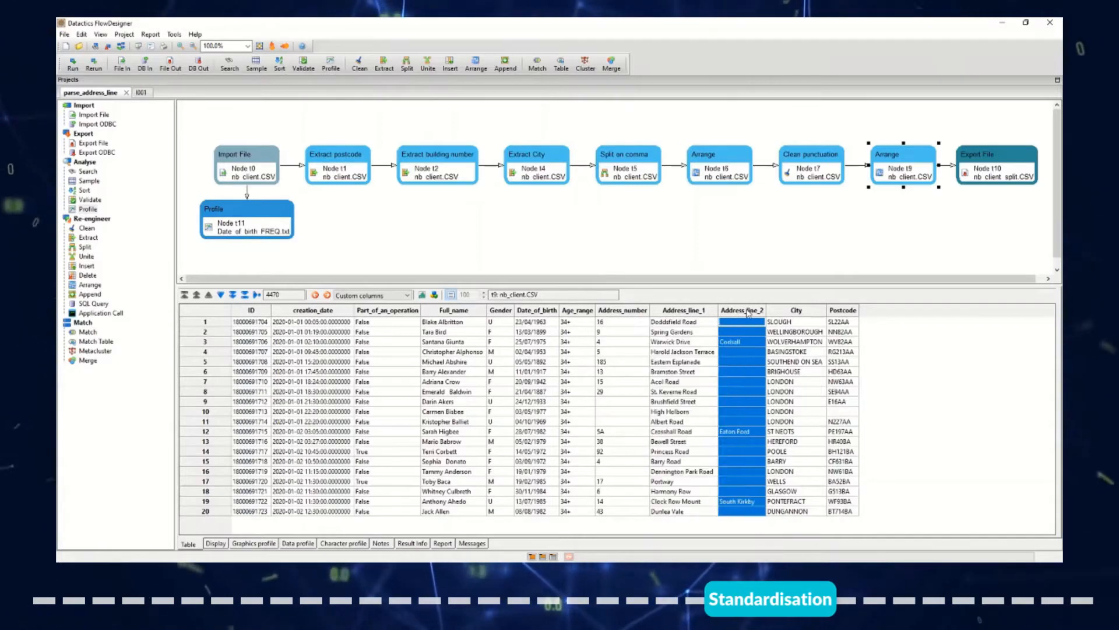
pyautogui.click(807, 311)
pyautogui.click(855, 310)
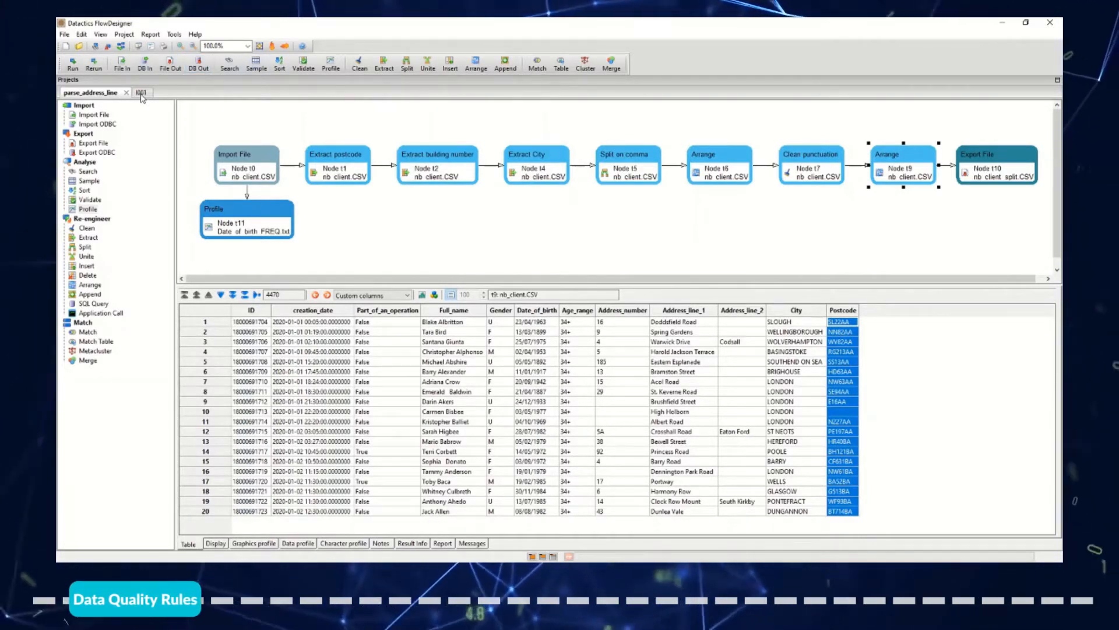
# Switch to the I001 project and view the results of the Import external source and Import source data nodes.
pyautogui.click(141, 94)
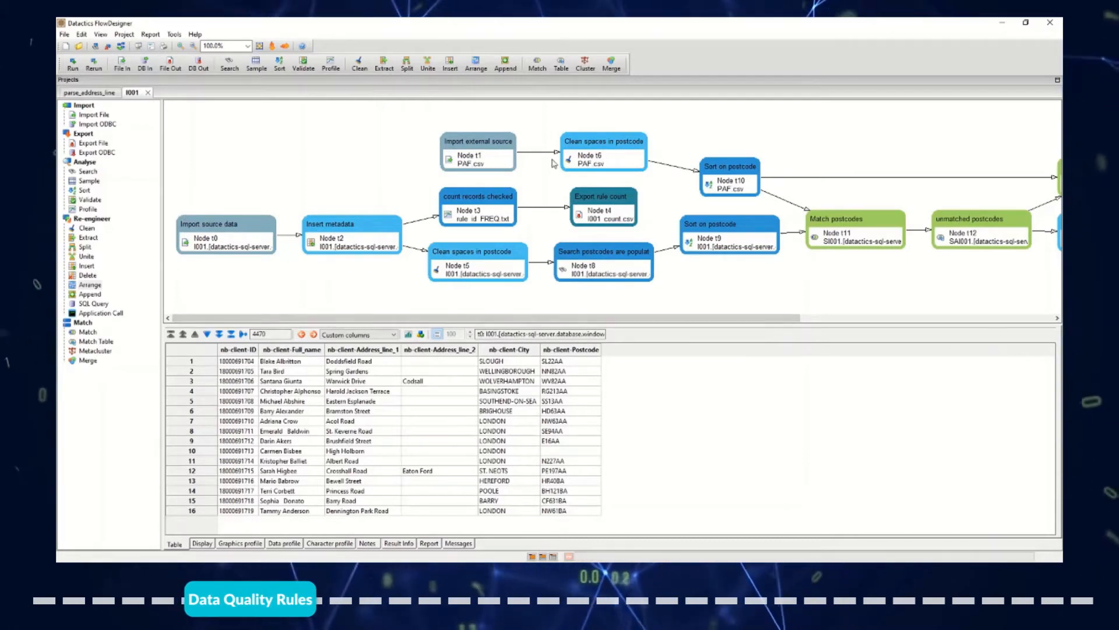
pyautogui.click(474, 158)
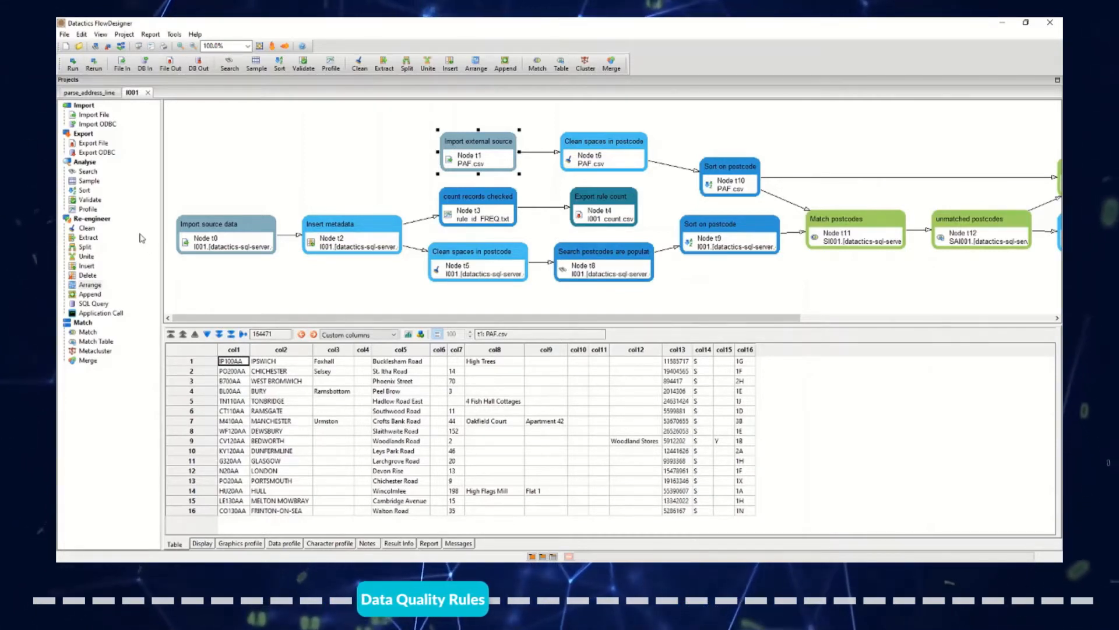
pyautogui.click(193, 244)
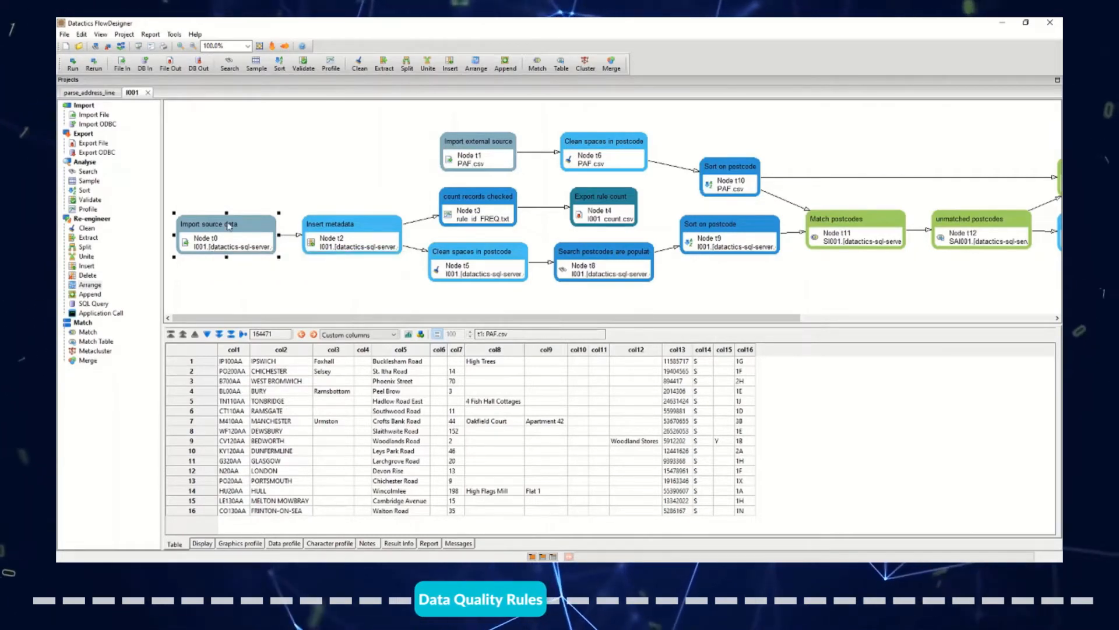
pyautogui.doubleClick(229, 226)
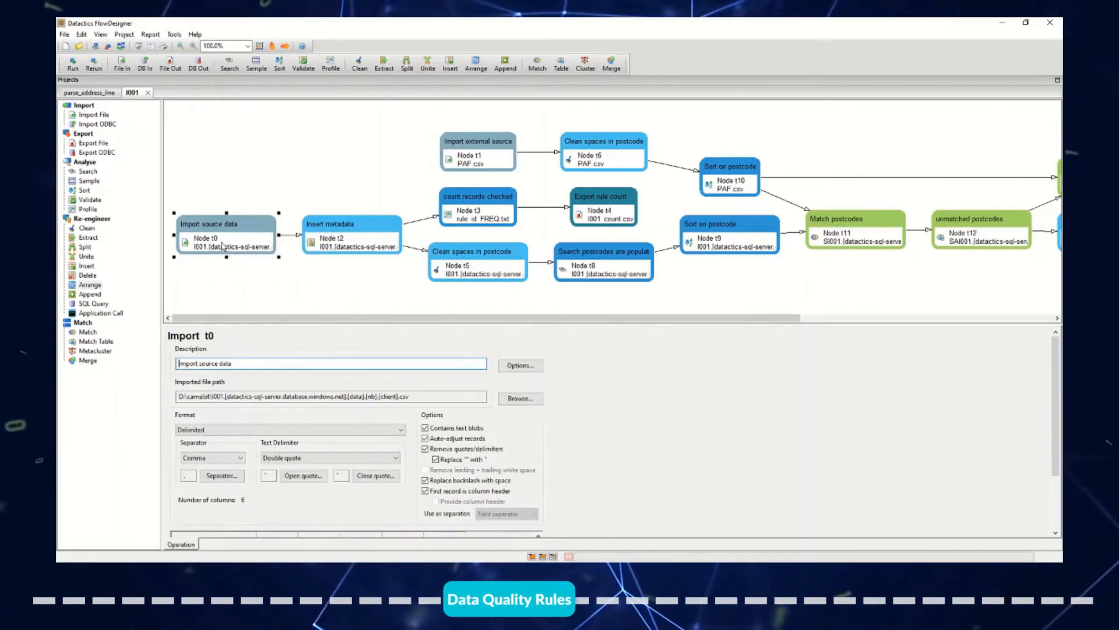
pyautogui.click(222, 245)
pyautogui.click(222, 245)
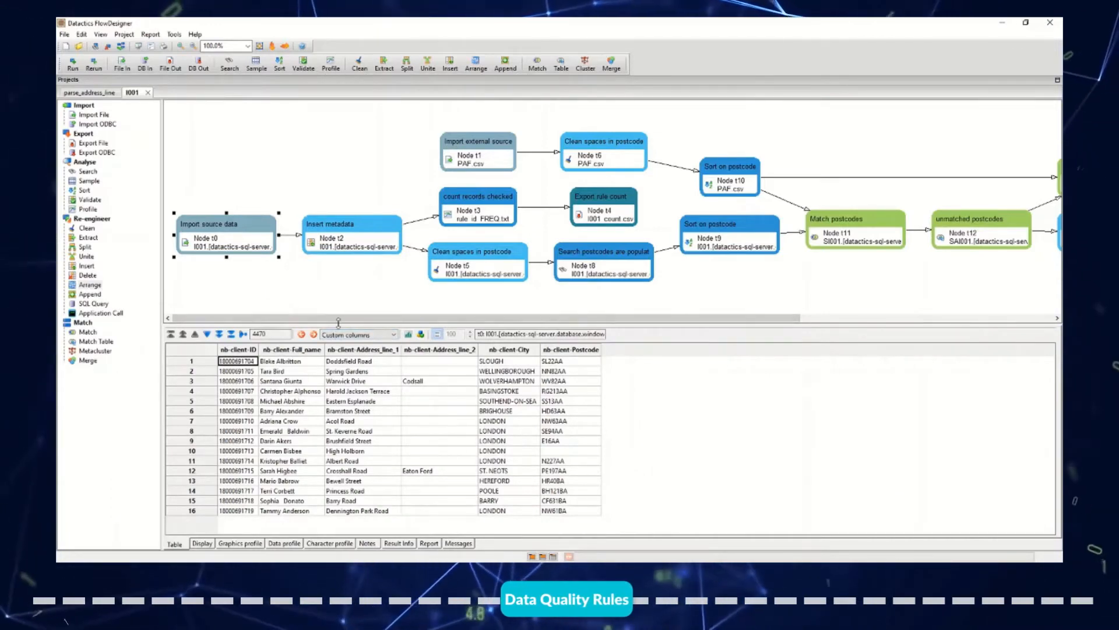
pyautogui.moveTo(338, 322); pyautogui.dragTo(345, 317)
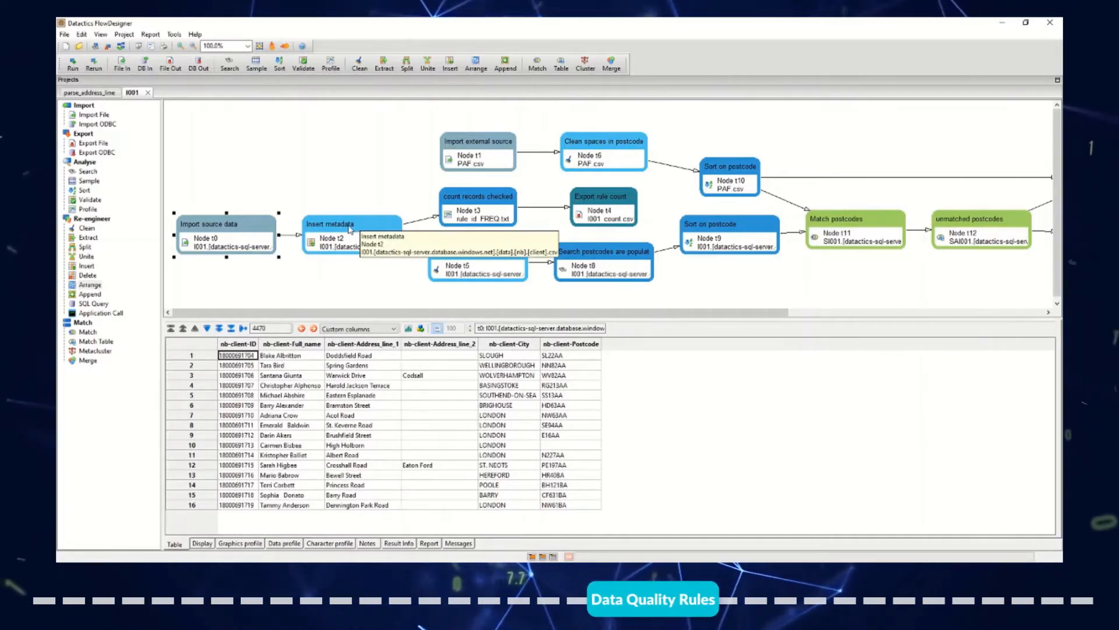
# View the Insert metadata node's results and examine the row_id and rule_id columns.
pyautogui.click(324, 247)
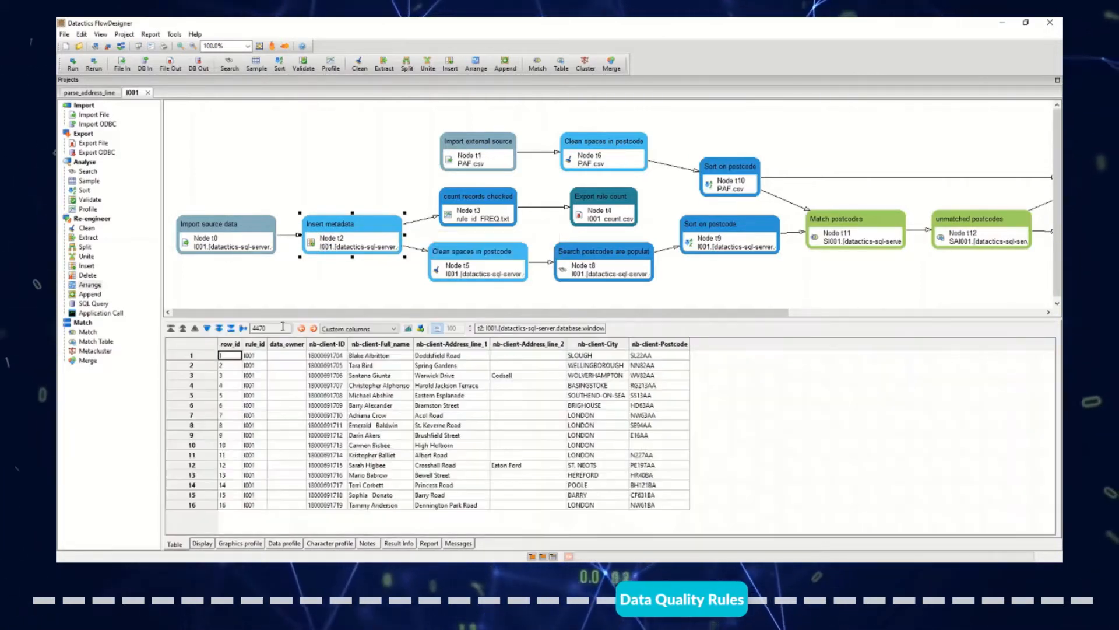
pyautogui.click(236, 346)
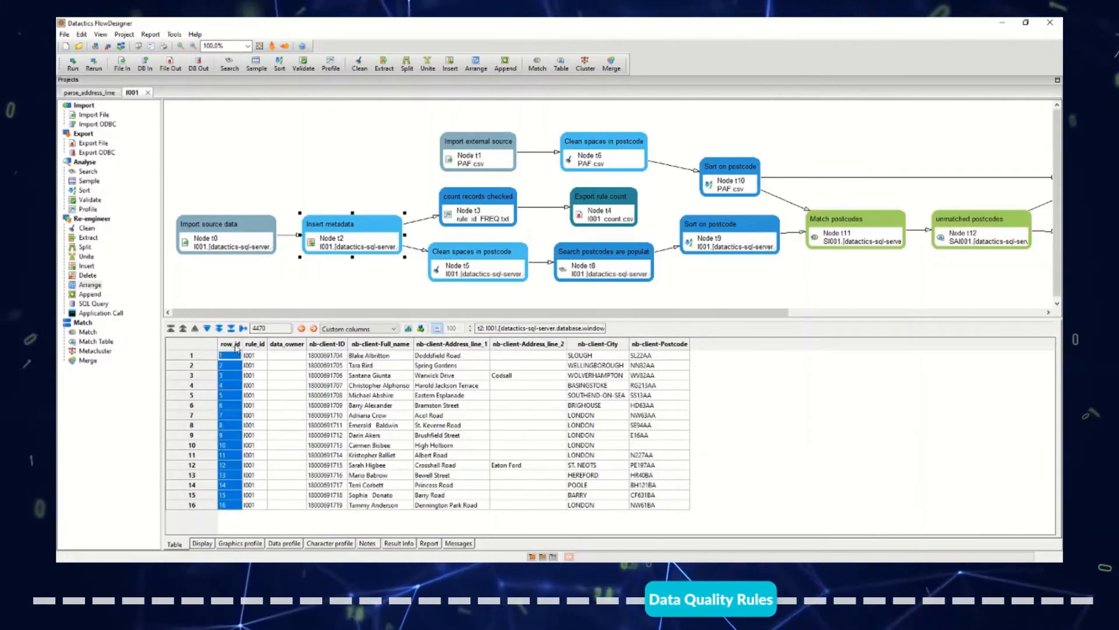
pyautogui.click(259, 346)
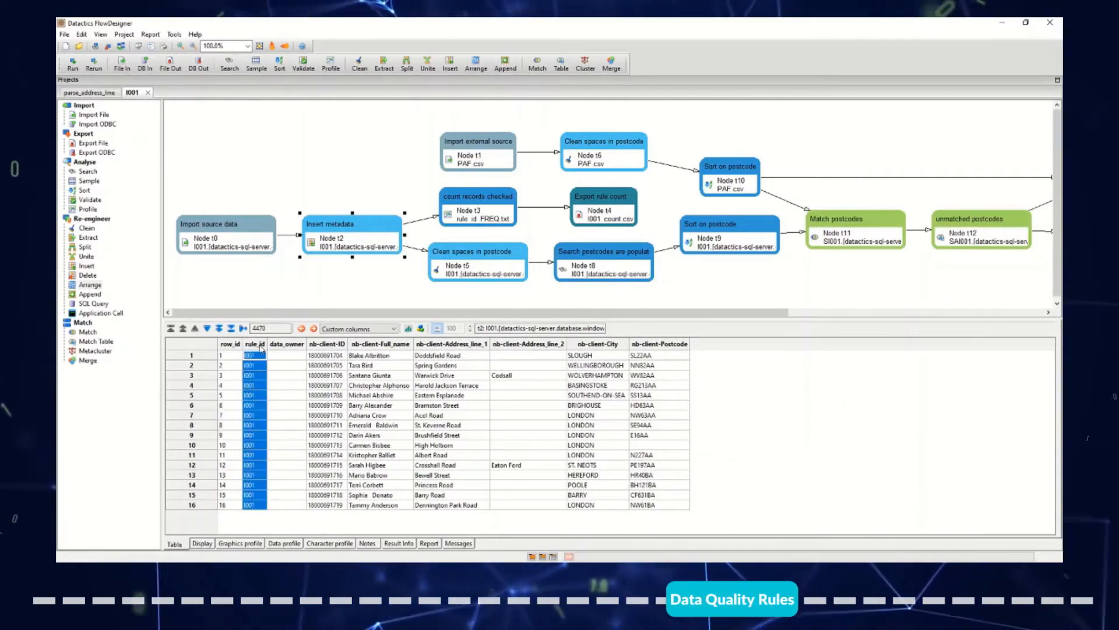
pyautogui.click(354, 378)
# View the count records checked node's results and examine the frequency for rule I001.
pyautogui.moveTo(413, 313); pyautogui.dragTo(506, 322)
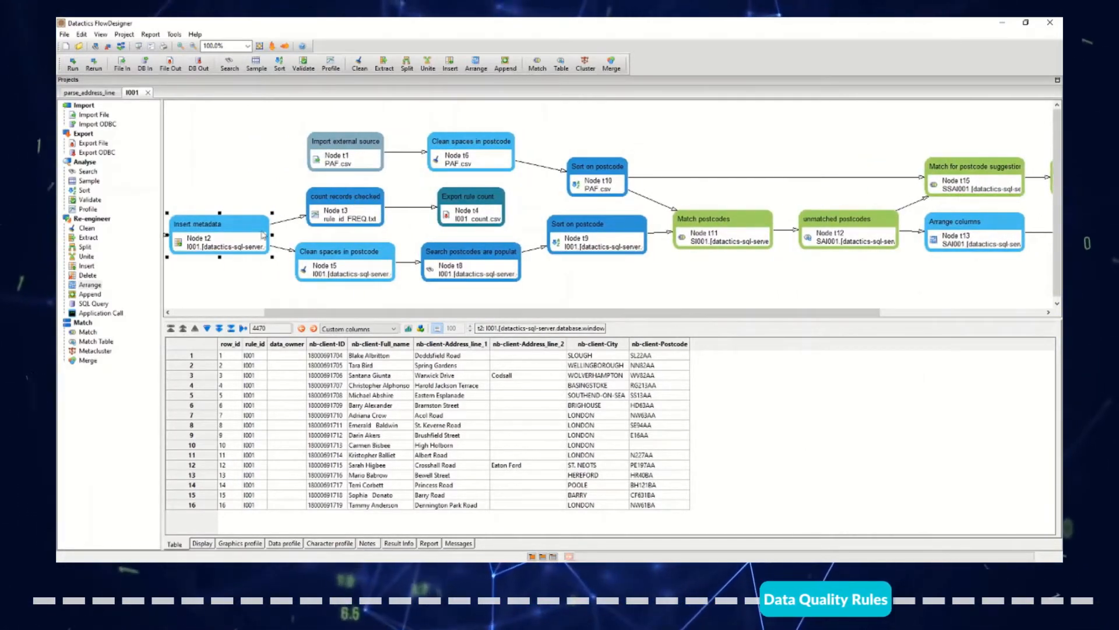
pyautogui.click(345, 215)
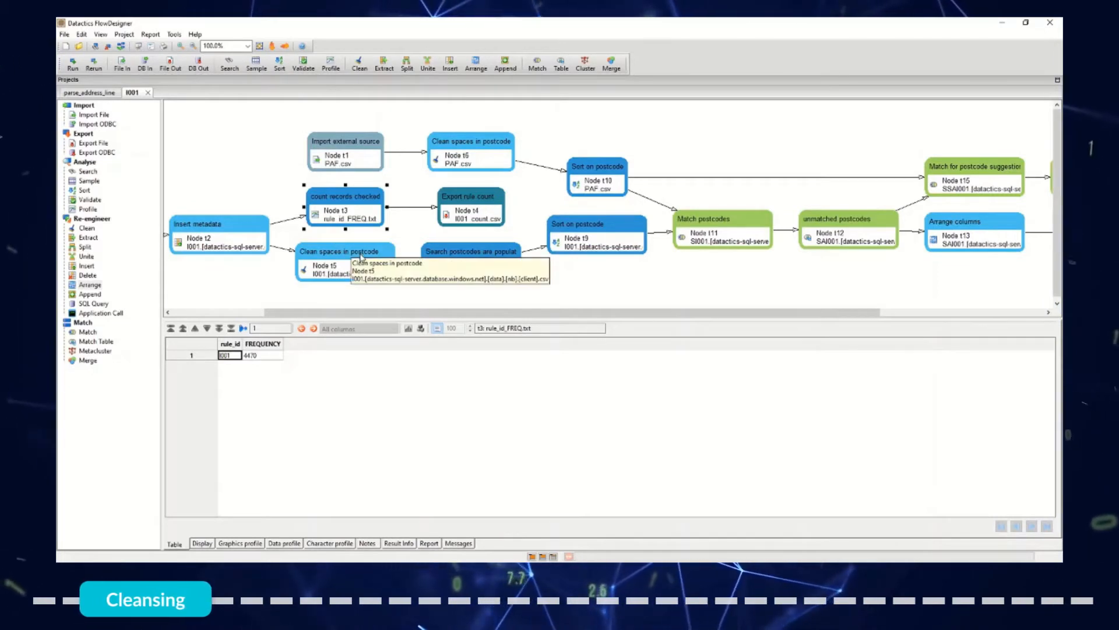
pyautogui.click(421, 230)
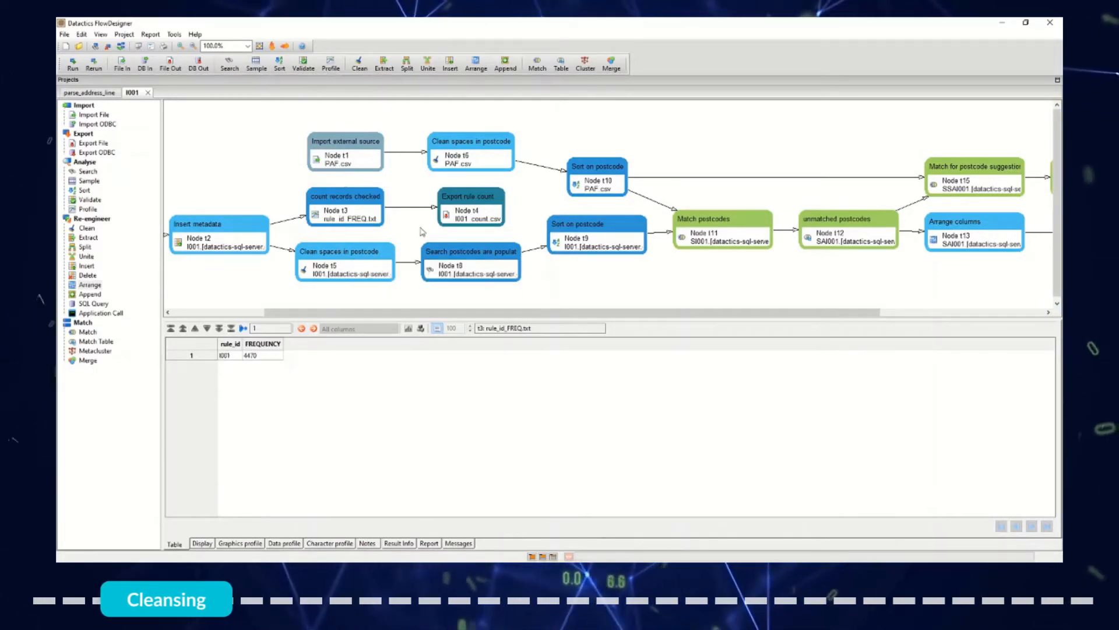
# Open the settings of Clean spaces in postcode node t5 and choose Remove spaces as the action for nb-client-Postcode.
pyautogui.click(366, 258)
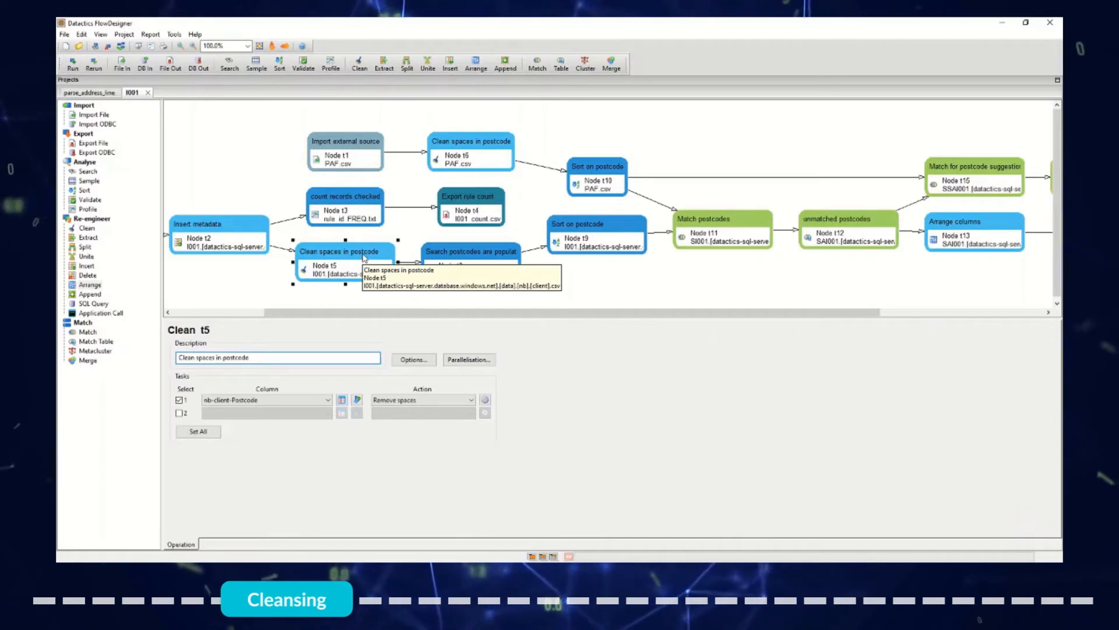
pyautogui.click(316, 404)
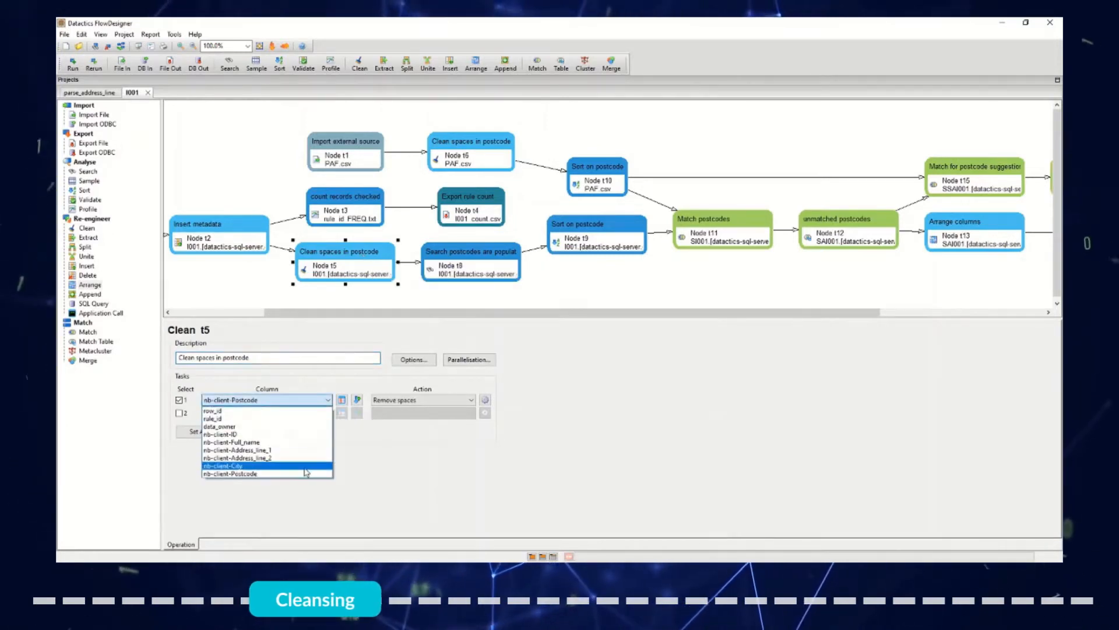
pyautogui.click(351, 464)
pyautogui.click(447, 400)
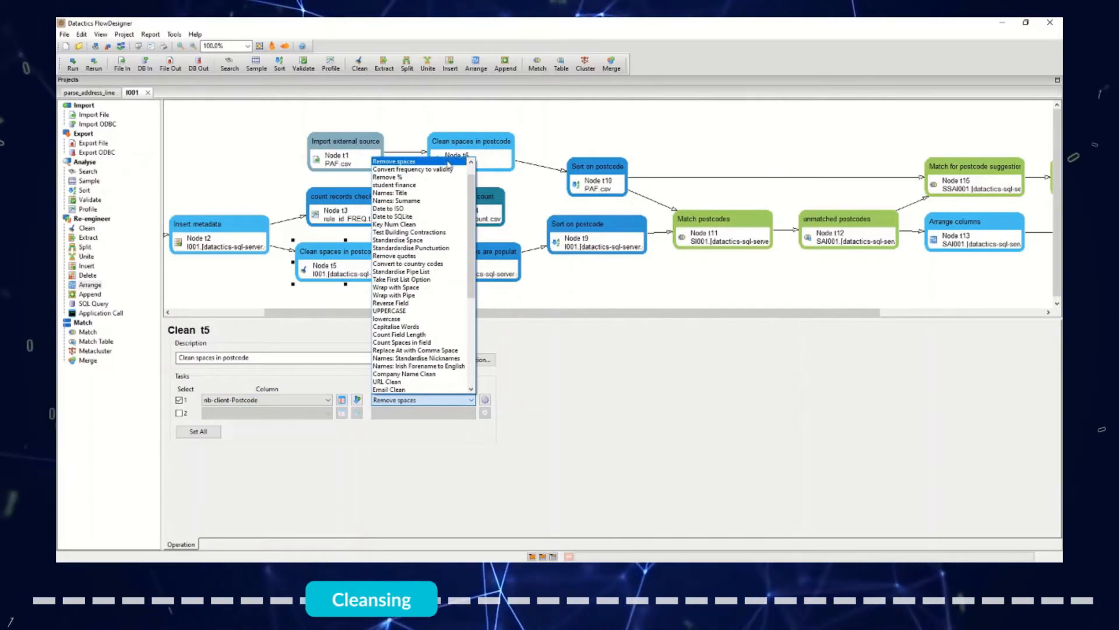
pyautogui.click(447, 161)
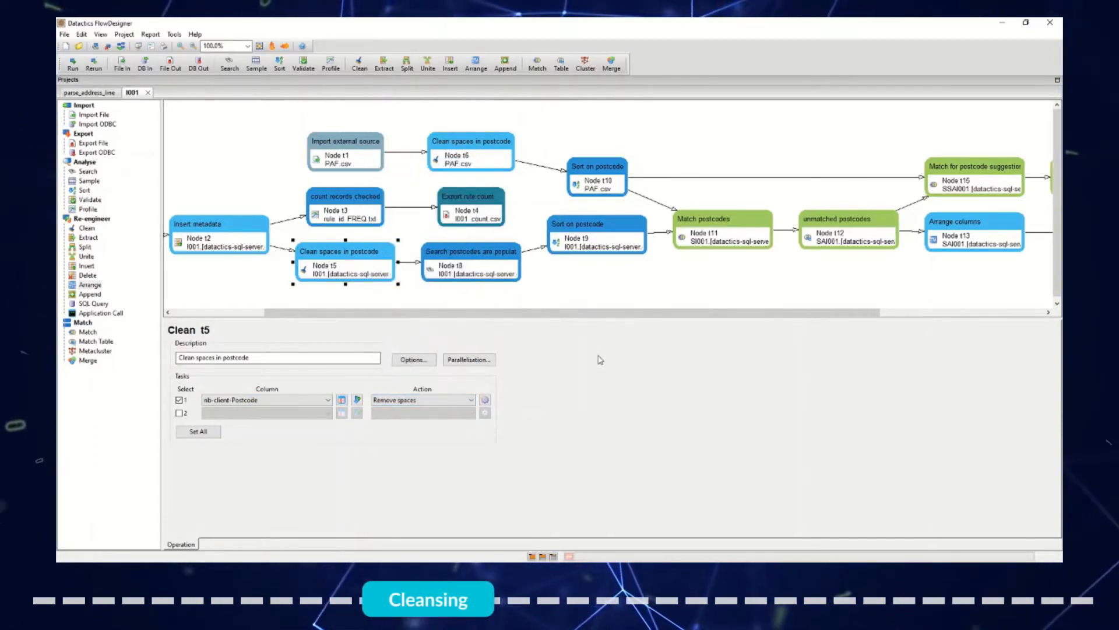
# Open the settings of the Search postcodes are populated node t8 and review its search column, task and find criterion, keeping Populated selected.
pyautogui.moveTo(569, 320); pyautogui.dragTo(624, 322)
pyautogui.click(370, 252)
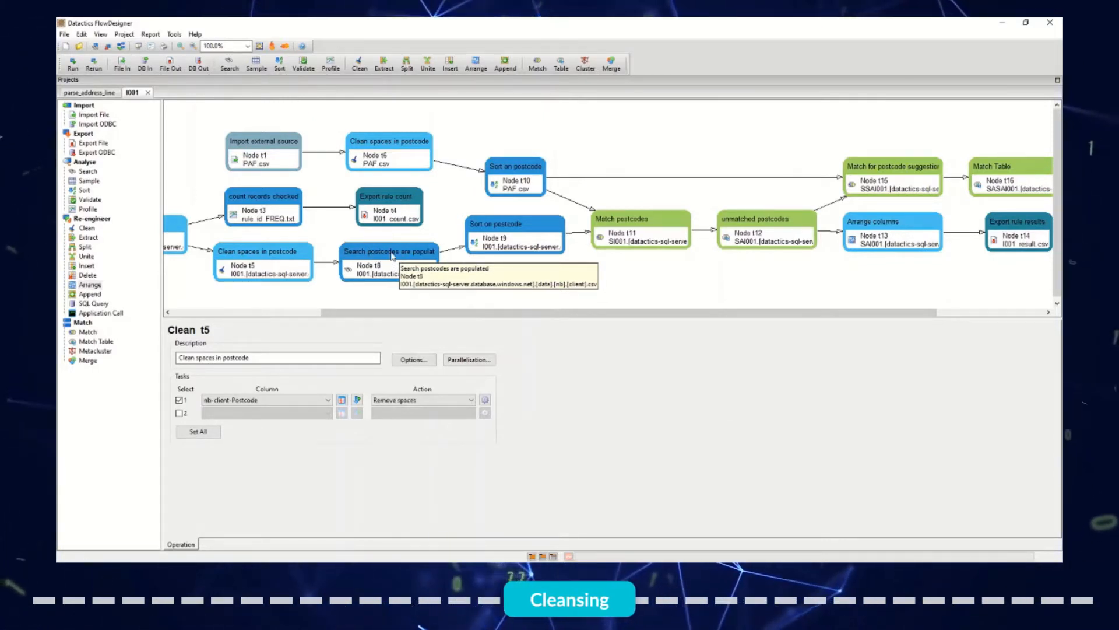
pyautogui.doubleClick(392, 257)
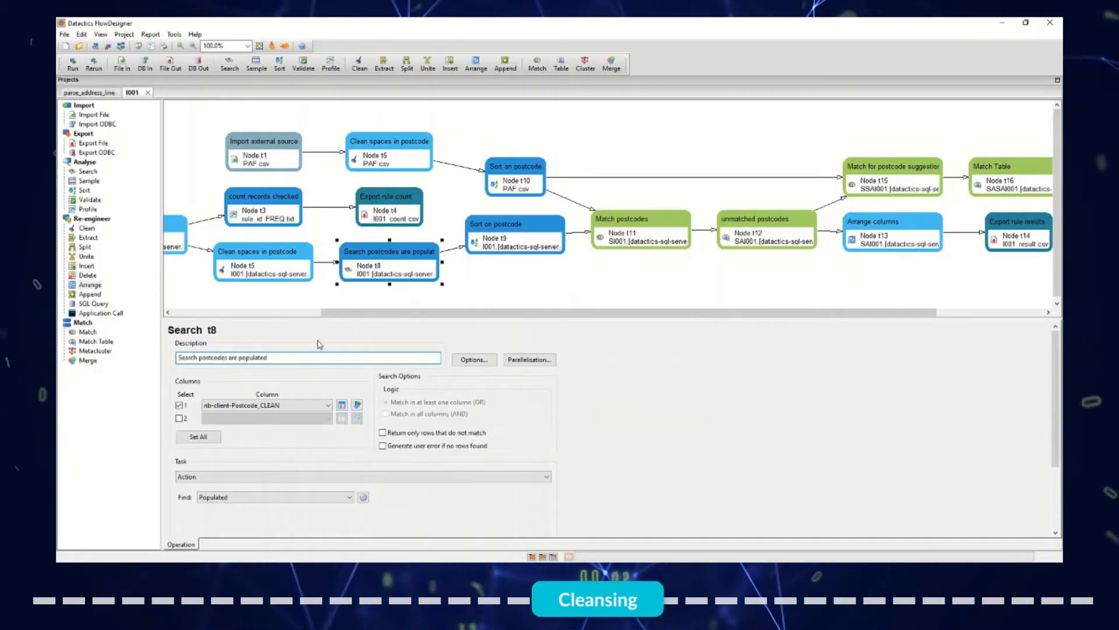
pyautogui.click(297, 406)
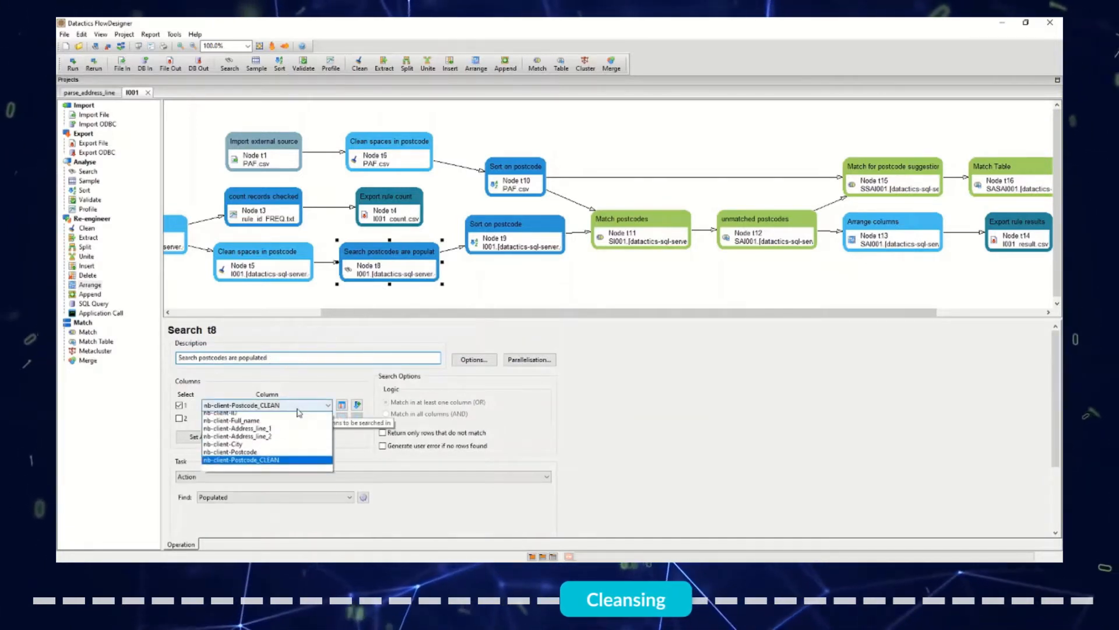
pyautogui.click(298, 410)
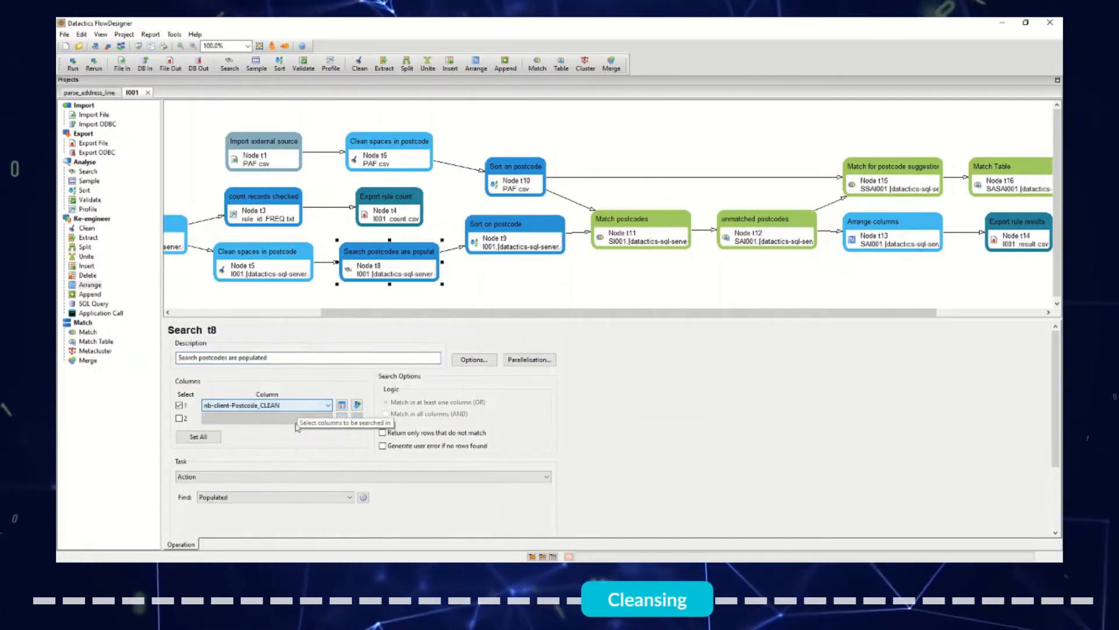
pyautogui.click(322, 477)
pyautogui.click(321, 478)
pyautogui.click(313, 497)
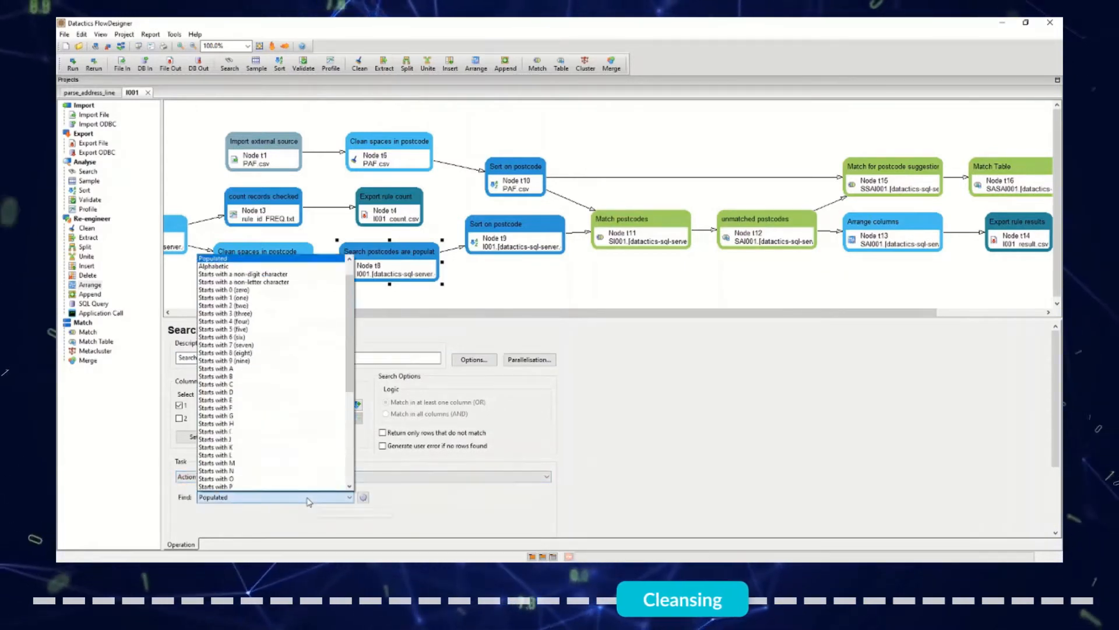
pyautogui.click(249, 260)
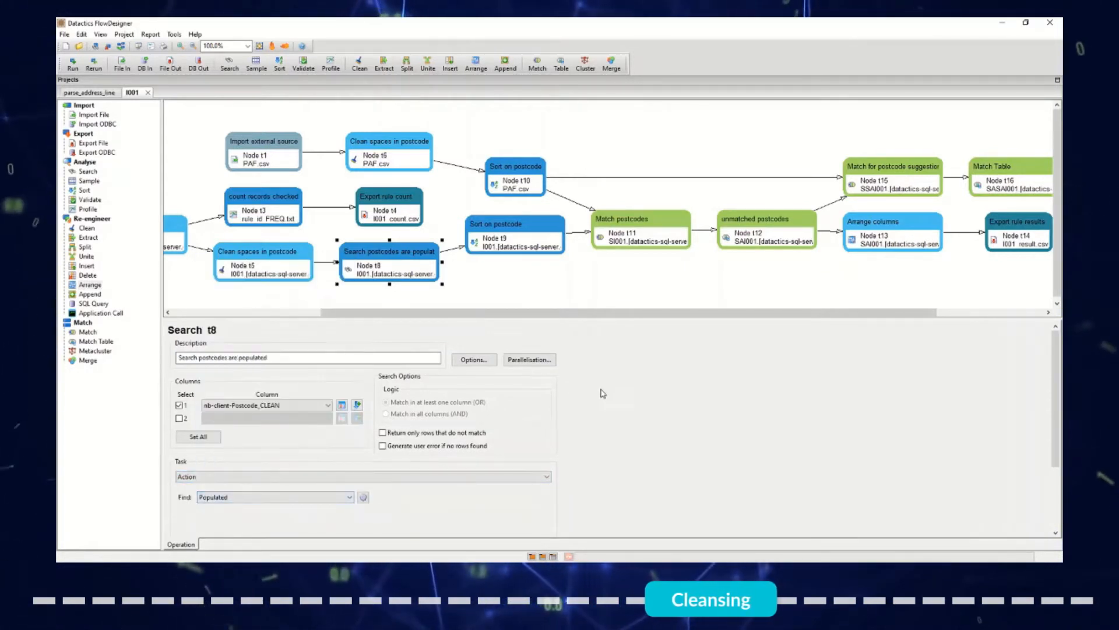
# View the results of search node t8, examining the nb-client-Postcode column, and the results of Sort on postcode node t9.
pyautogui.doubleClick(366, 270)
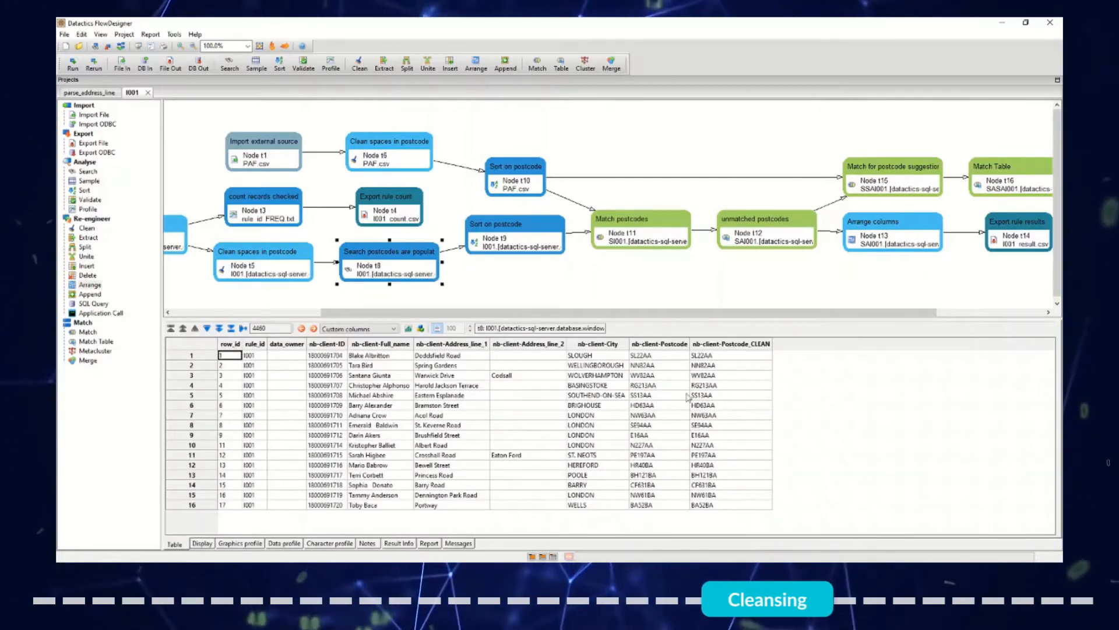
pyautogui.click(675, 346)
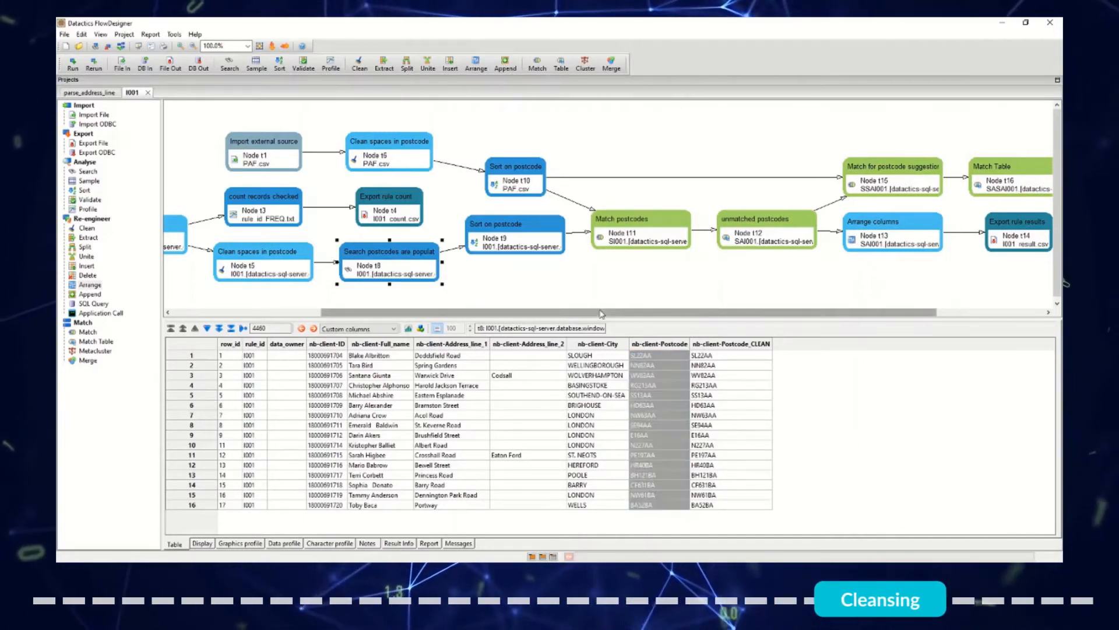
pyautogui.moveTo(628, 312); pyautogui.dragTo(736, 312)
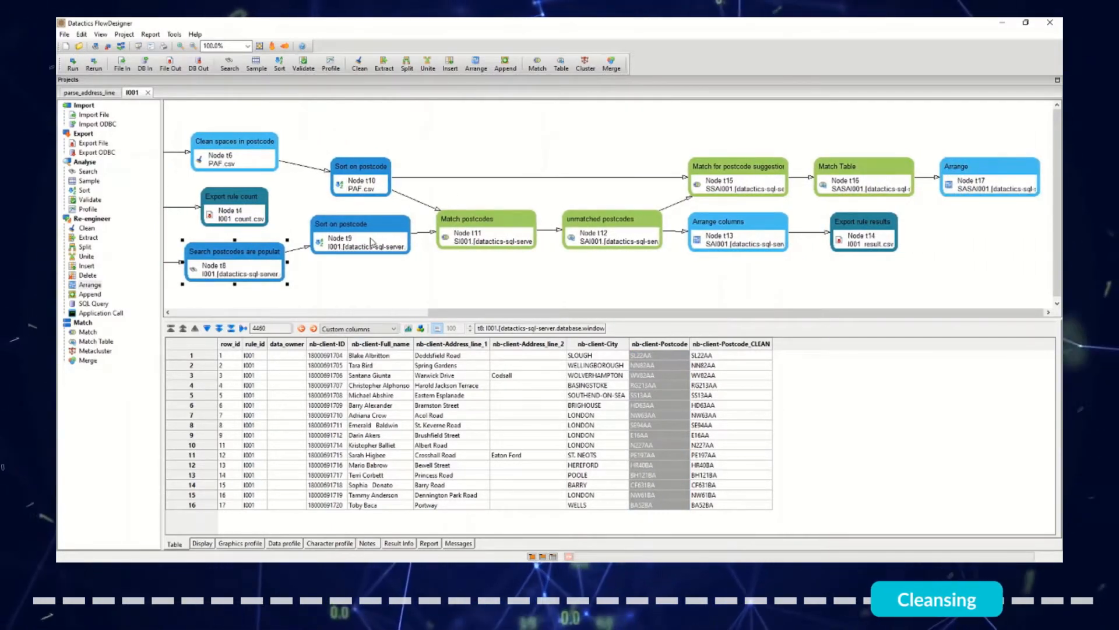
pyautogui.click(343, 247)
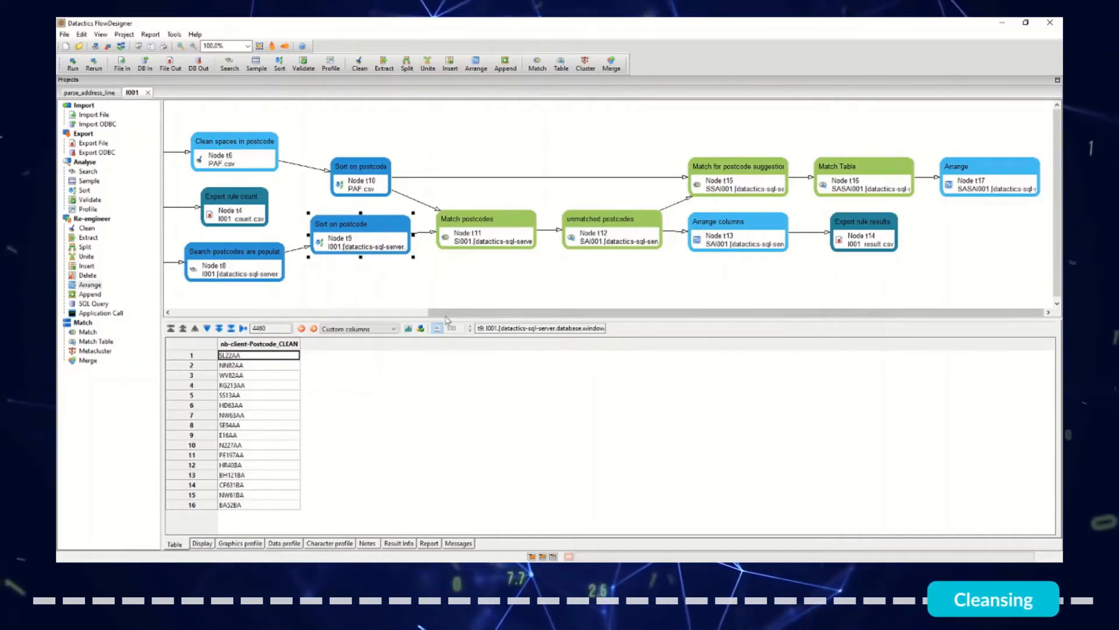
pyautogui.click(468, 316)
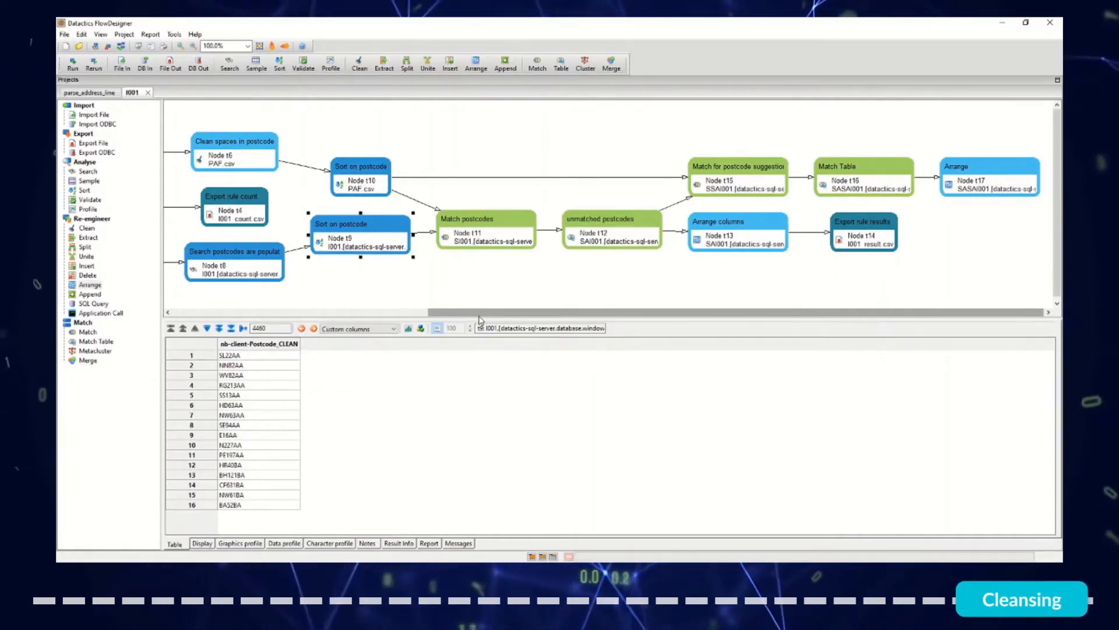
# Review the Match postcodes node t11 criteria, including the nb-client-Postcode_CLEAN and col1_CLEAN columns and the available match actions.
pyautogui.click(475, 223)
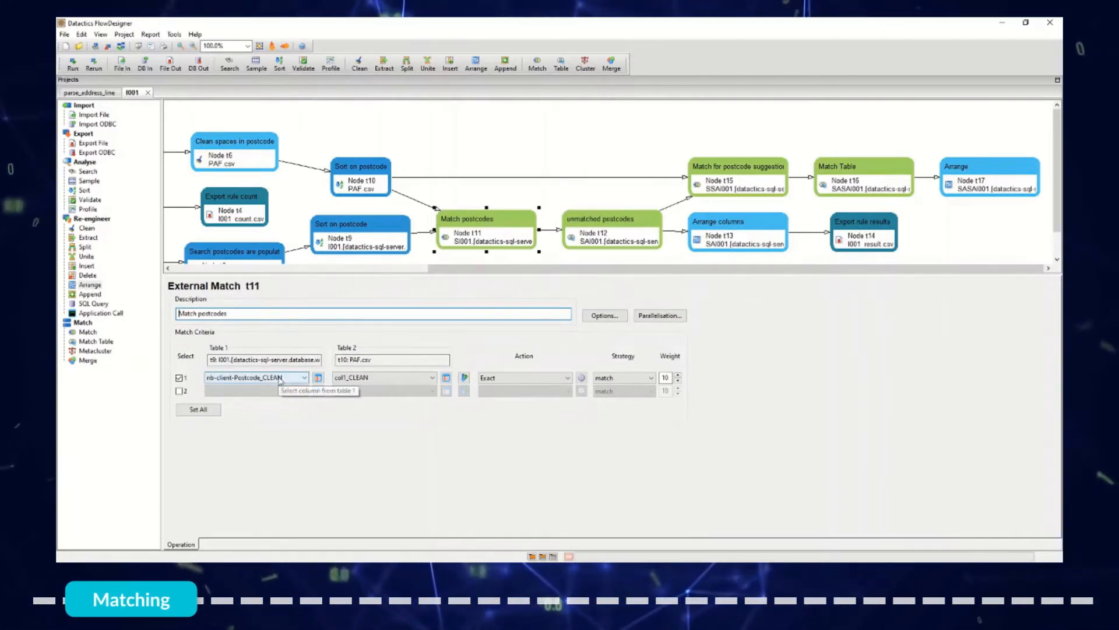
pyautogui.click(280, 378)
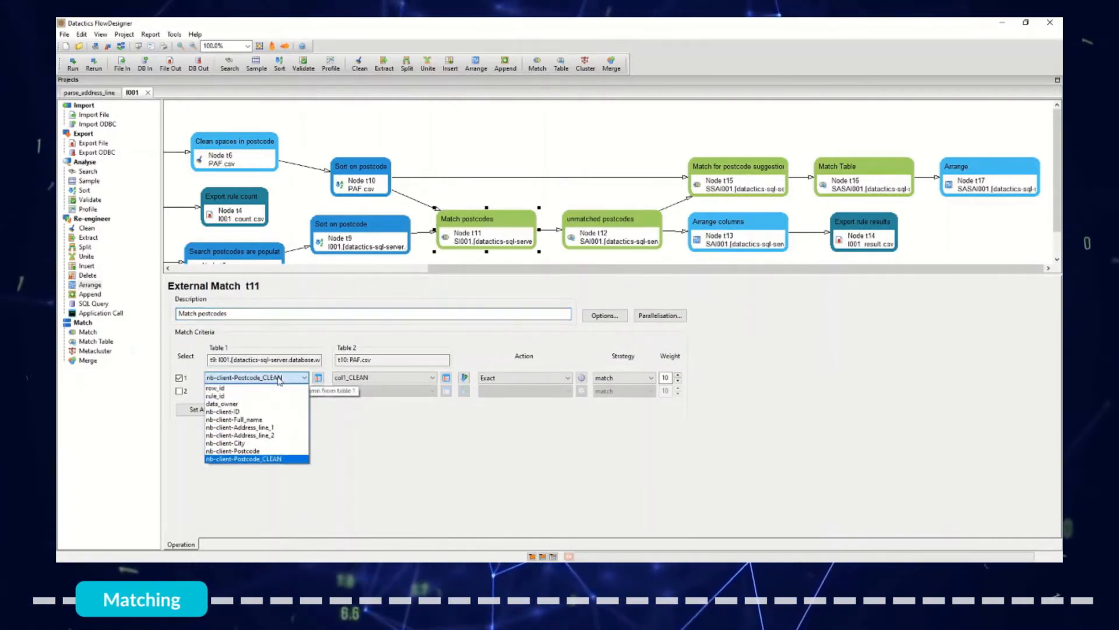
pyautogui.click(283, 379)
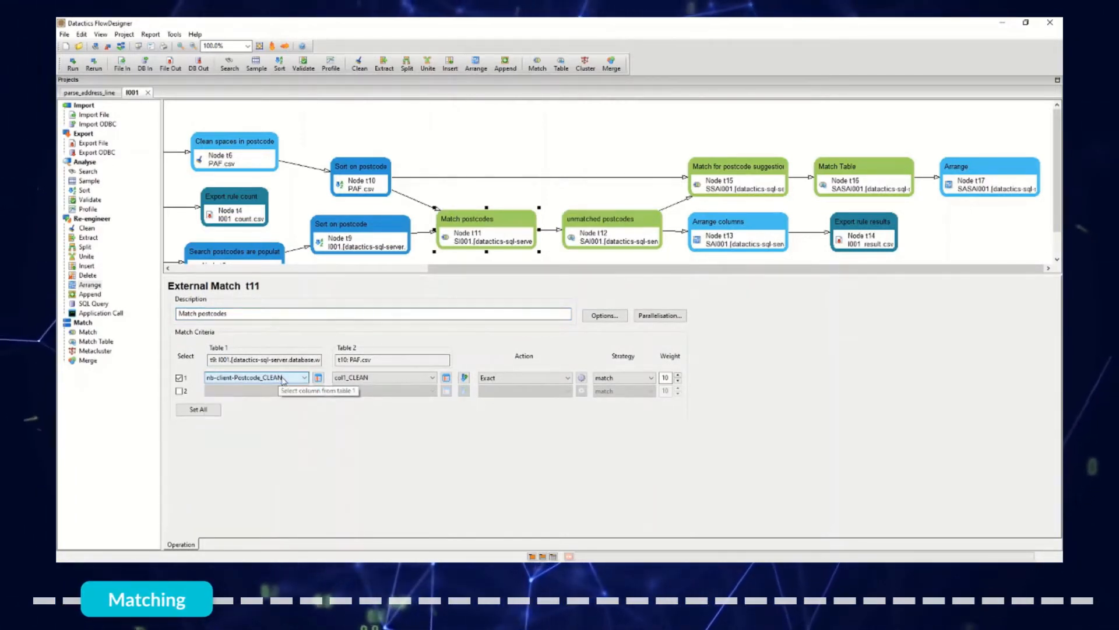
pyautogui.click(446, 378)
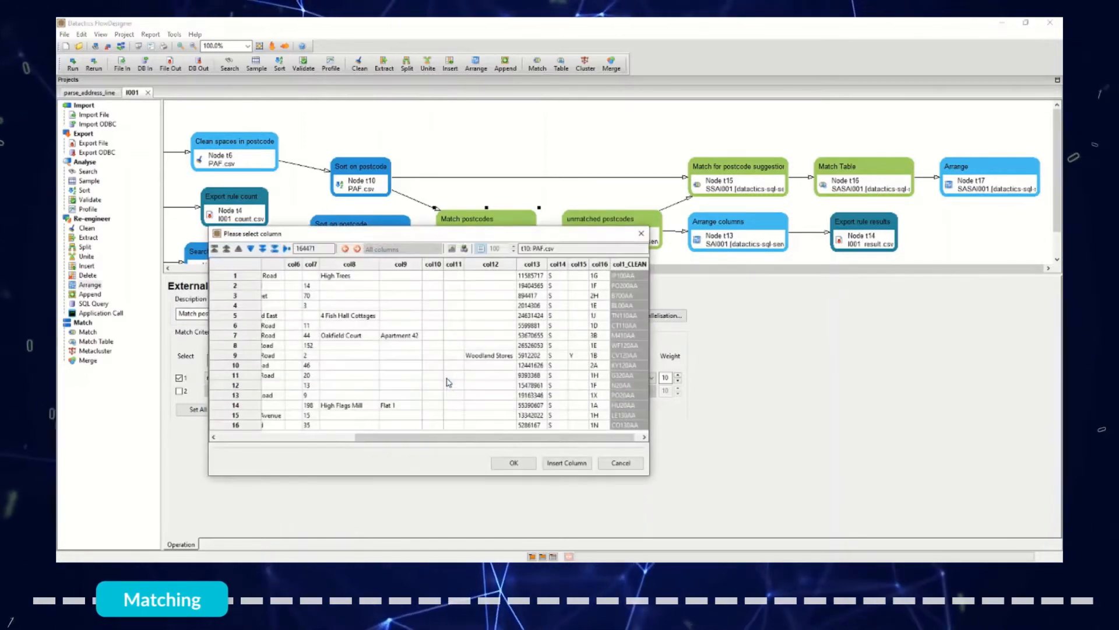
pyautogui.click(503, 438)
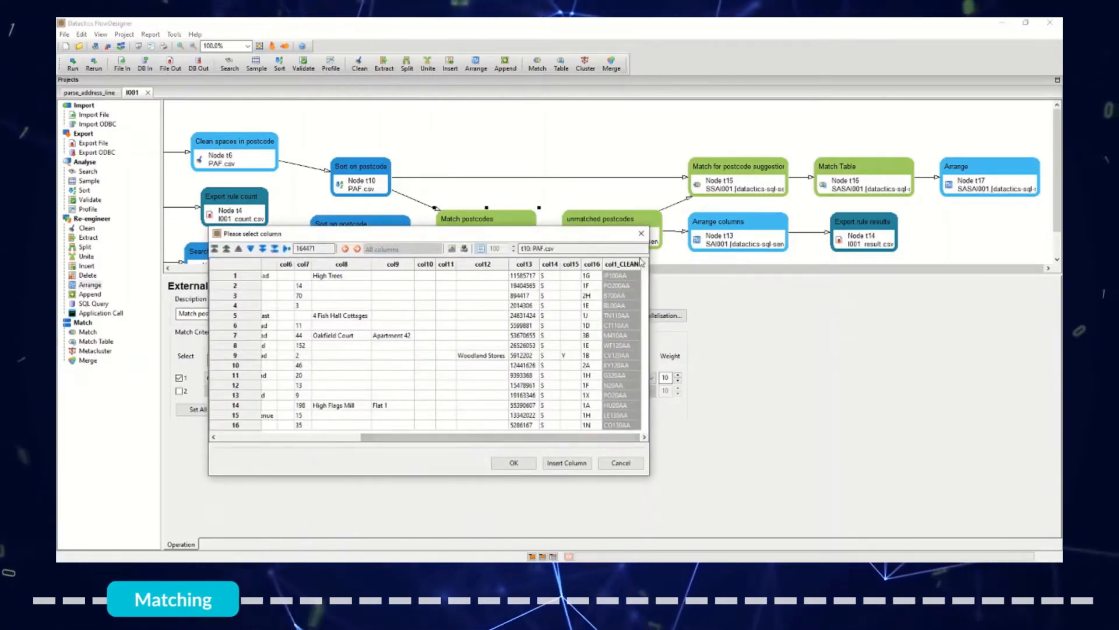
pyautogui.click(513, 465)
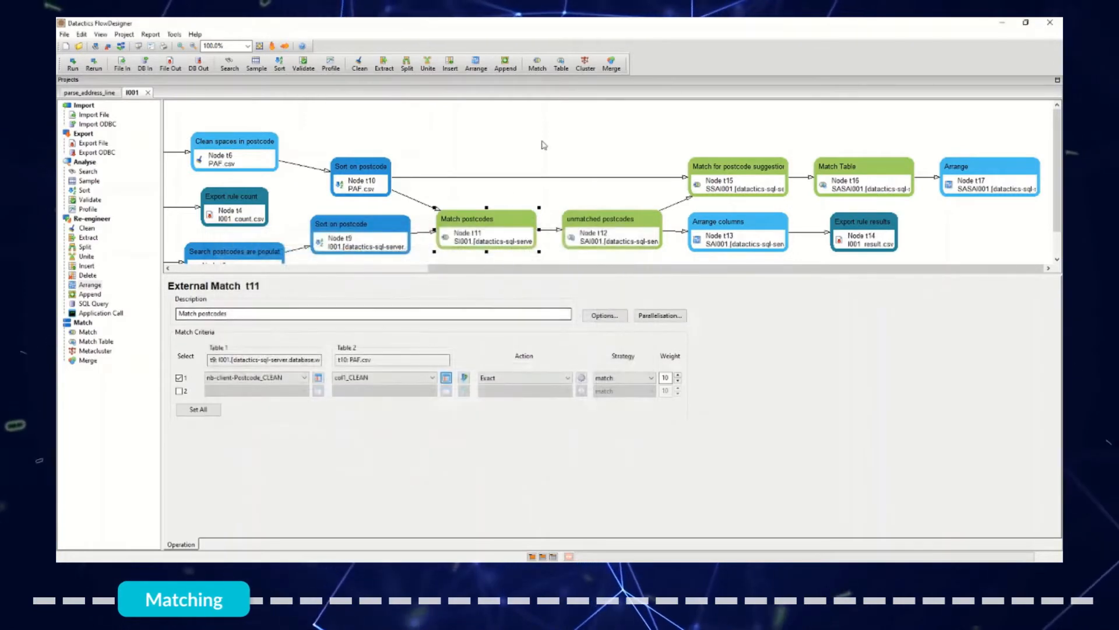
pyautogui.click(511, 379)
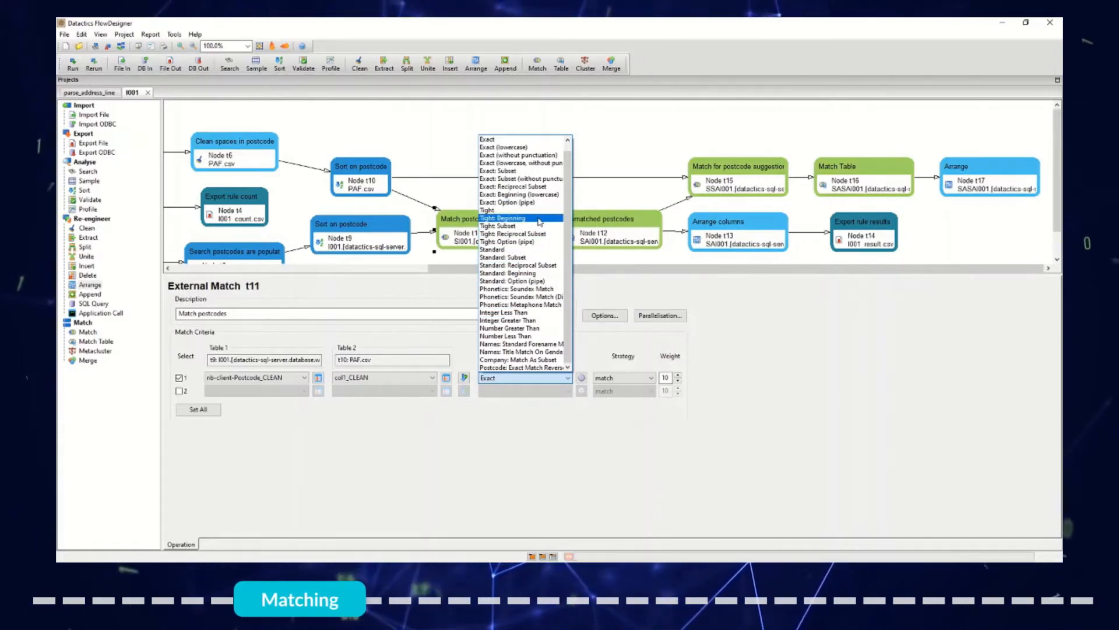
pyautogui.click(719, 359)
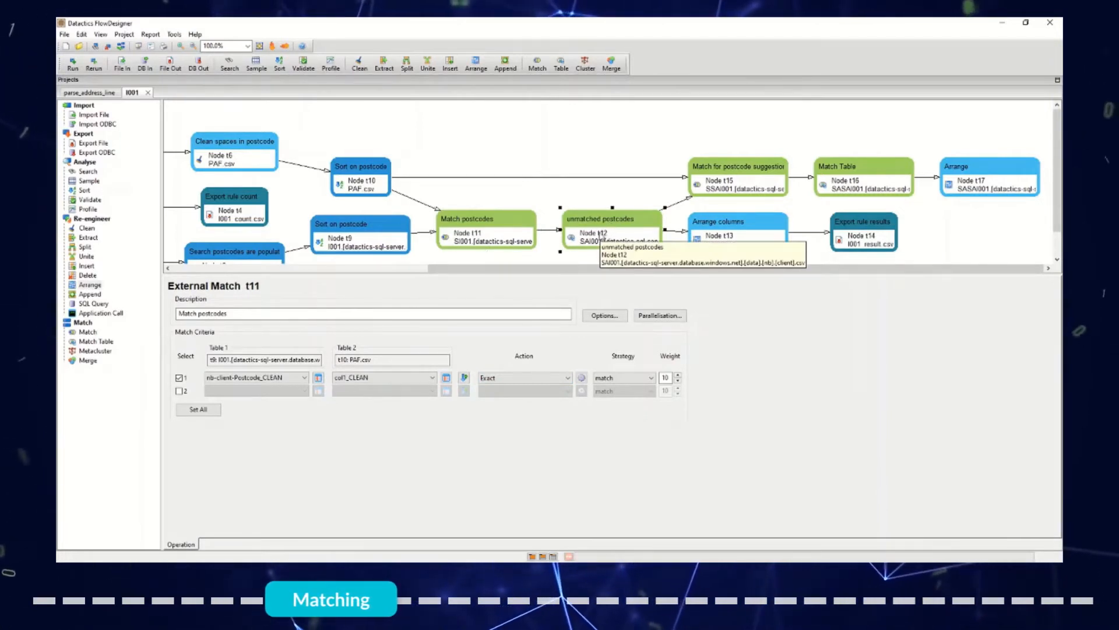
# View the settings and results of the unmatched postcodes node t12 and examine the nb-client-Postcode_CLEAN values.
pyautogui.click(607, 224)
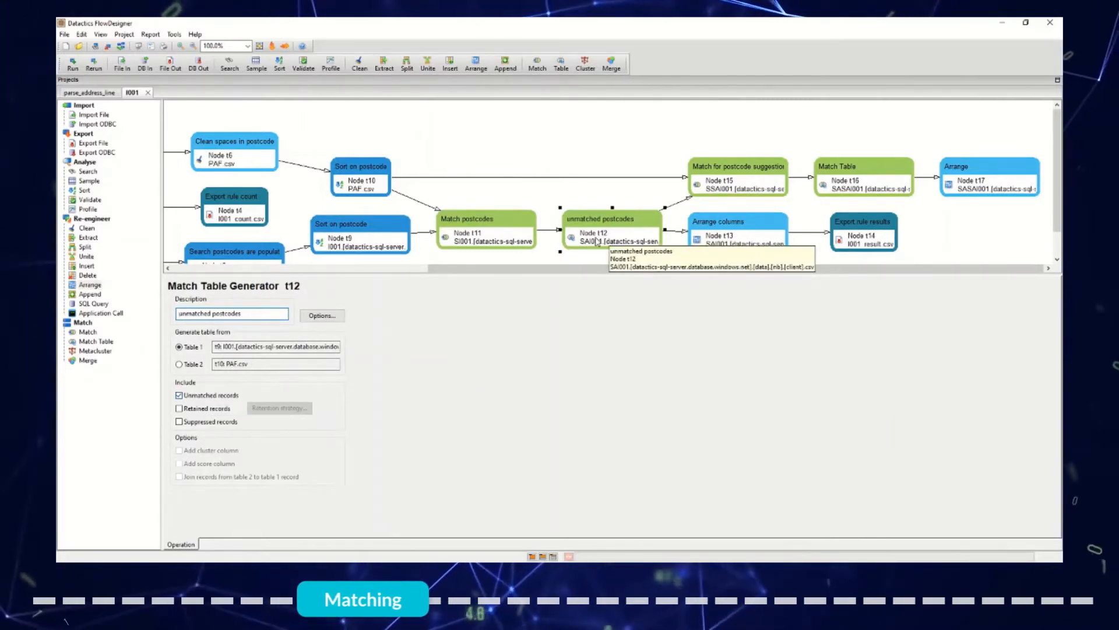
pyautogui.doubleClick(596, 241)
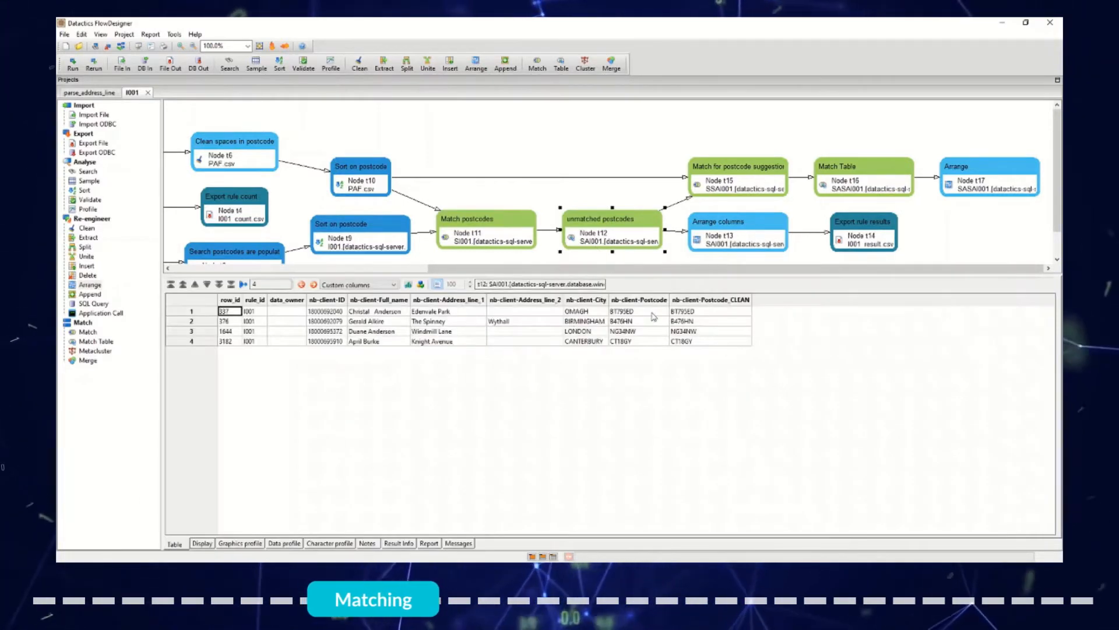
pyautogui.moveTo(700, 313); pyautogui.dragTo(701, 346)
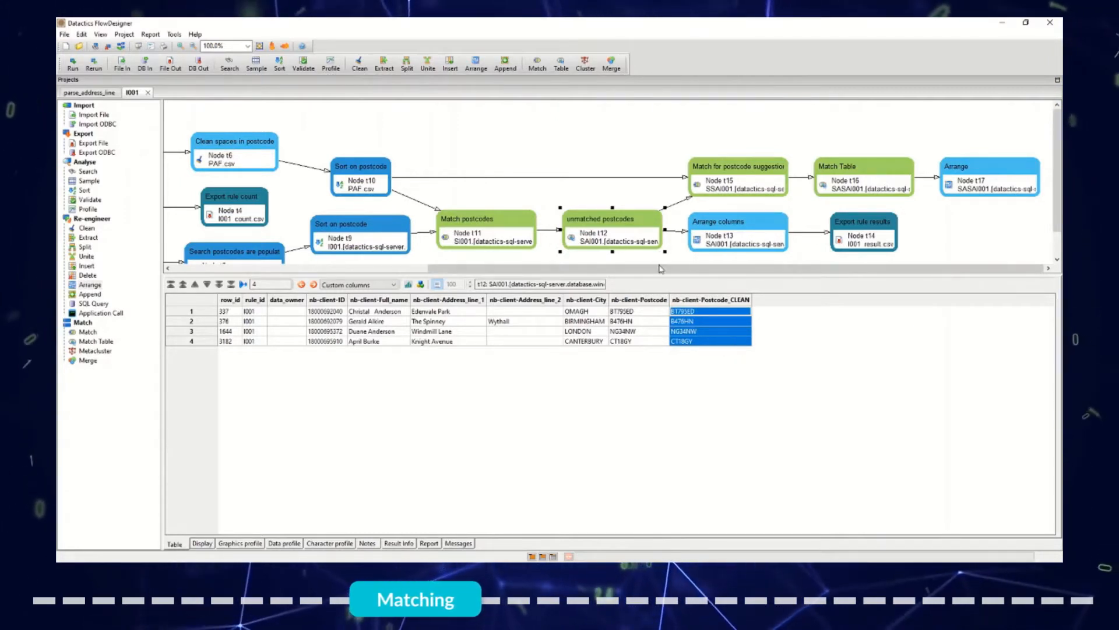
pyautogui.click(713, 271)
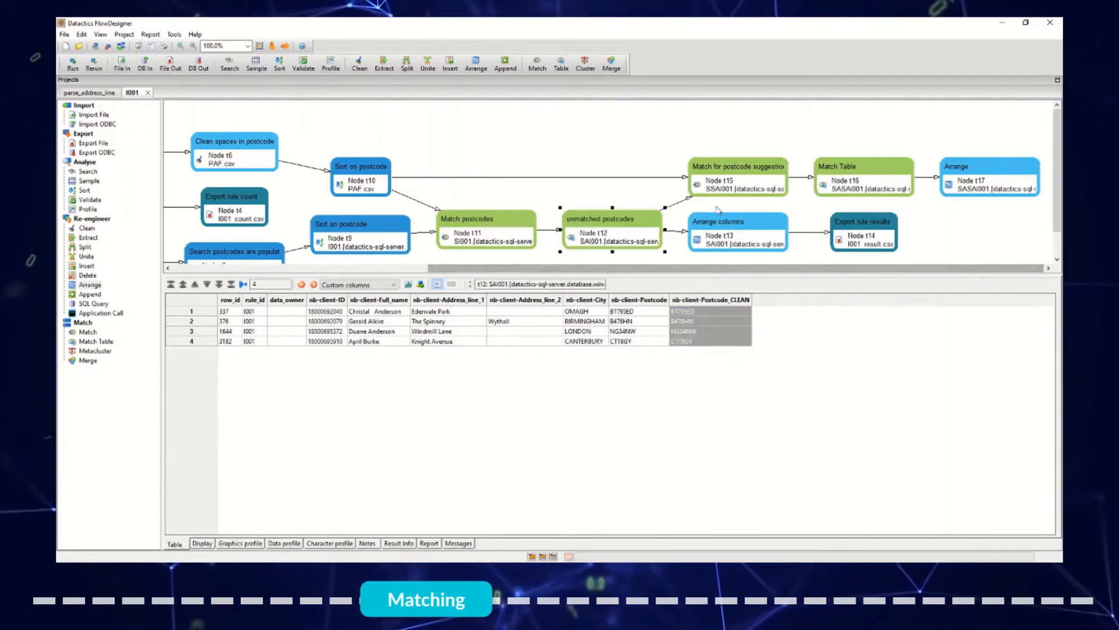
# View the Arrange columns node t13 settings and results, and review the match criteria of the Match for postcode suggestions node t15.
pyautogui.click(717, 227)
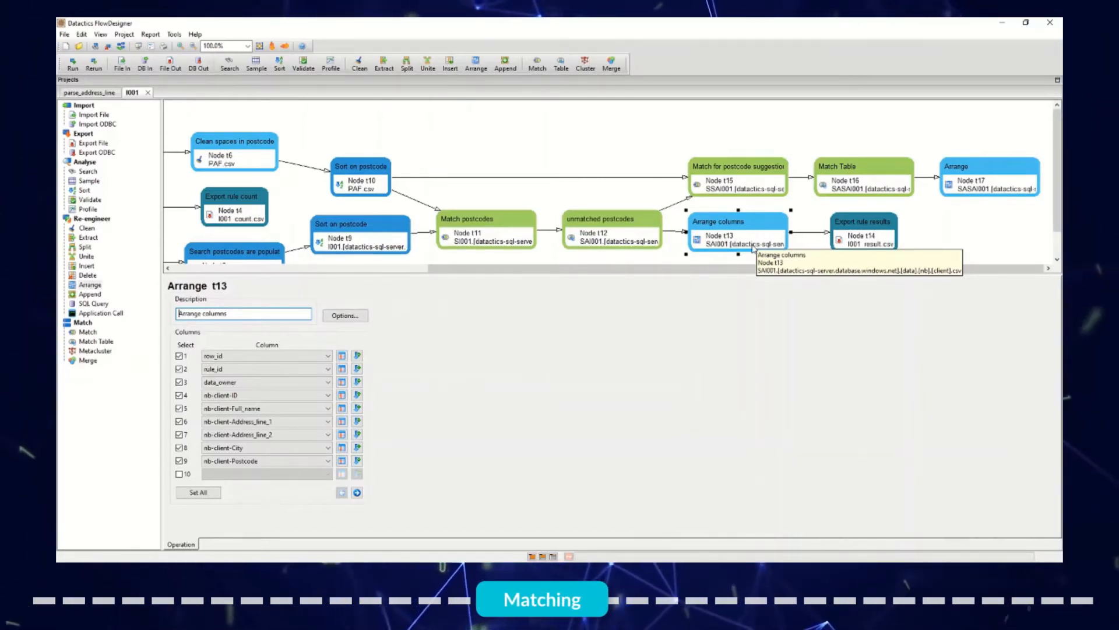
pyautogui.doubleClick(729, 229)
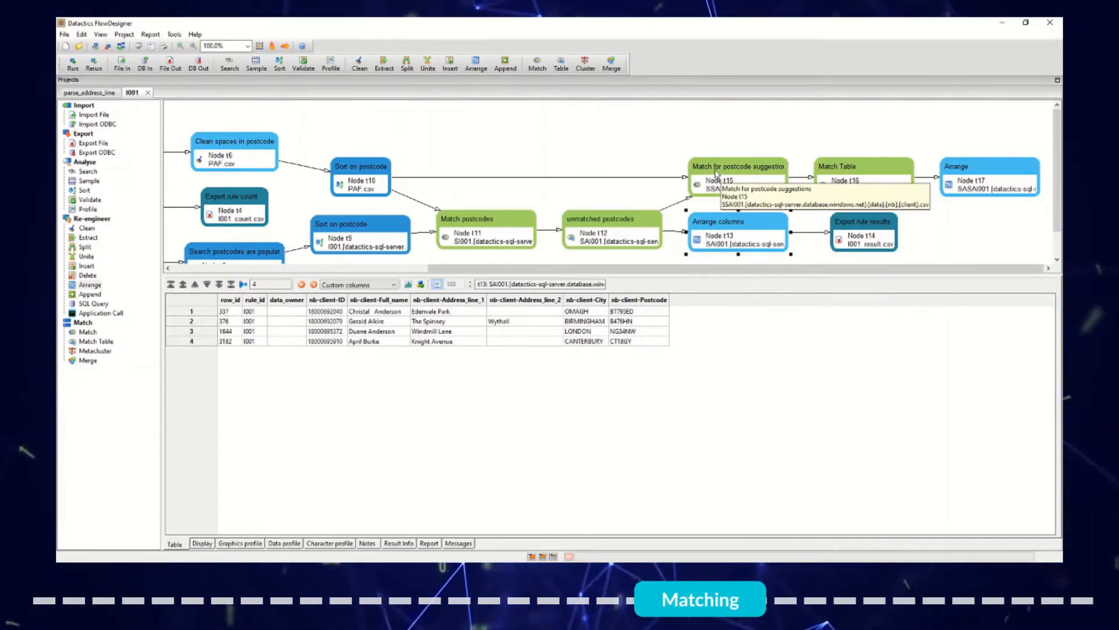
pyautogui.click(717, 172)
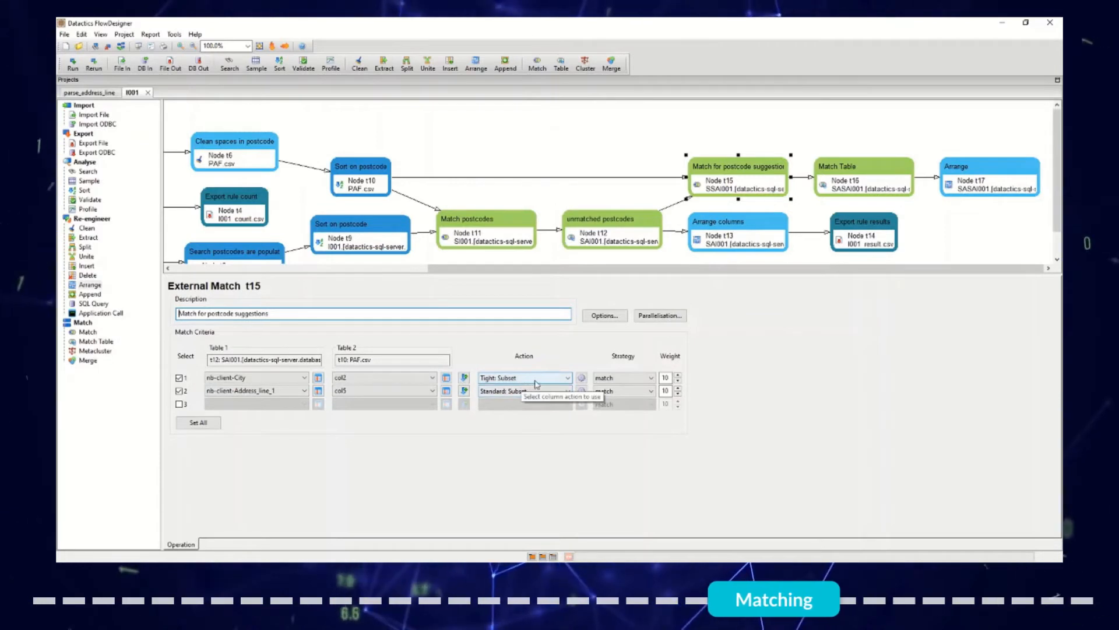
# View the results of the final Arrange node t17 and examine the values in the PAF_suggestion column.
pyautogui.click(855, 185)
pyautogui.click(977, 188)
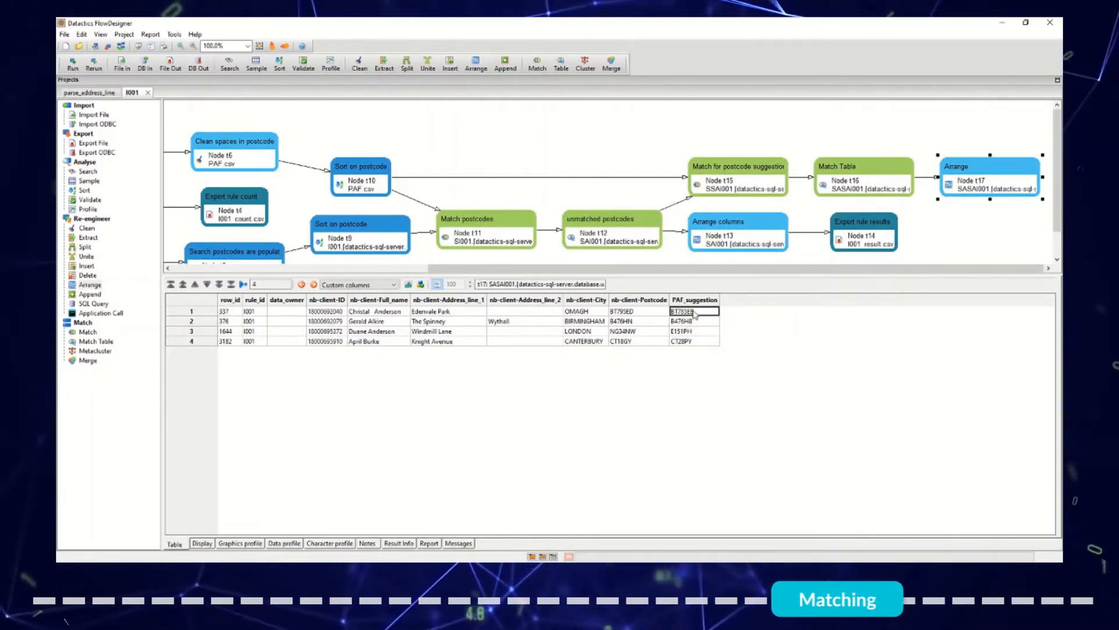
pyautogui.moveTo(683, 311); pyautogui.dragTo(696, 342)
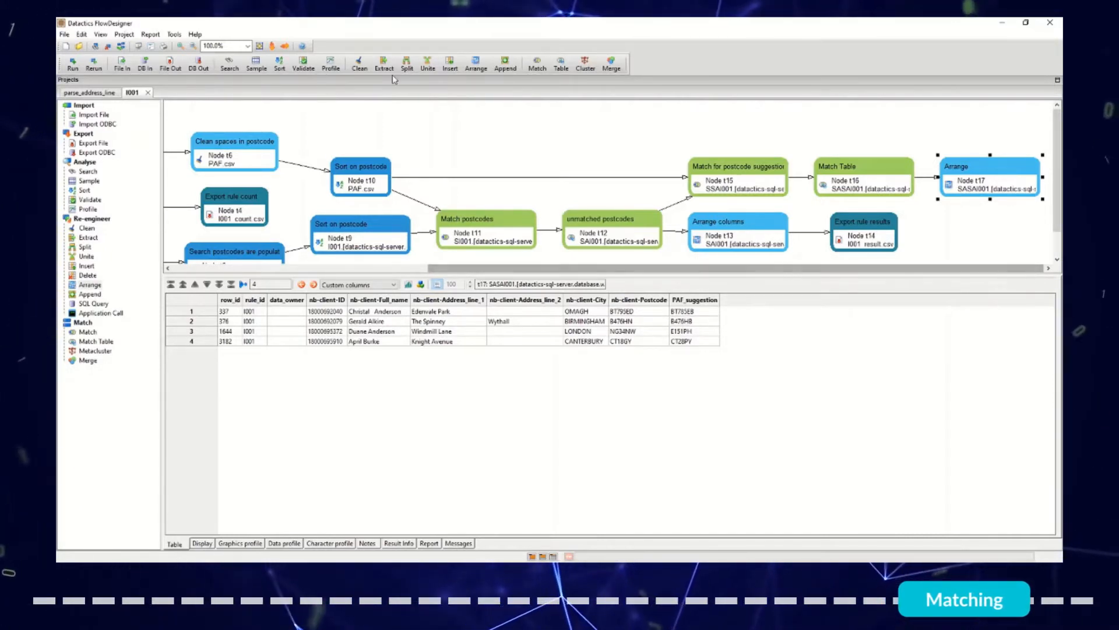
# Review the Deploy a Project options, enabling deployment to the server entry for client PROFILER, and dismiss them without deploying.
pyautogui.click(173, 35)
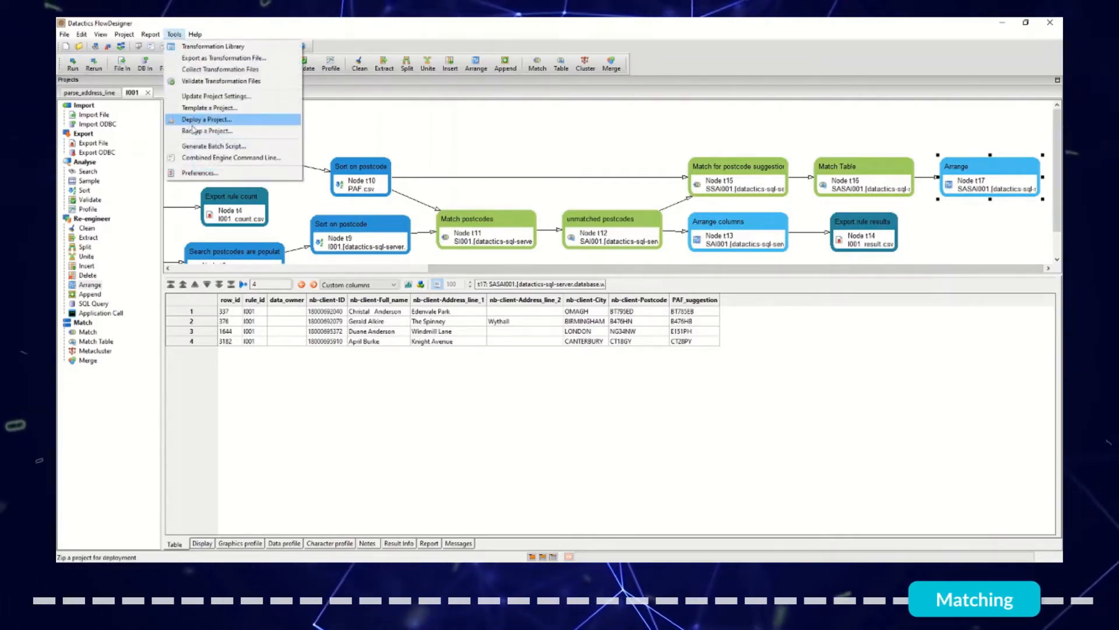
pyautogui.click(201, 119)
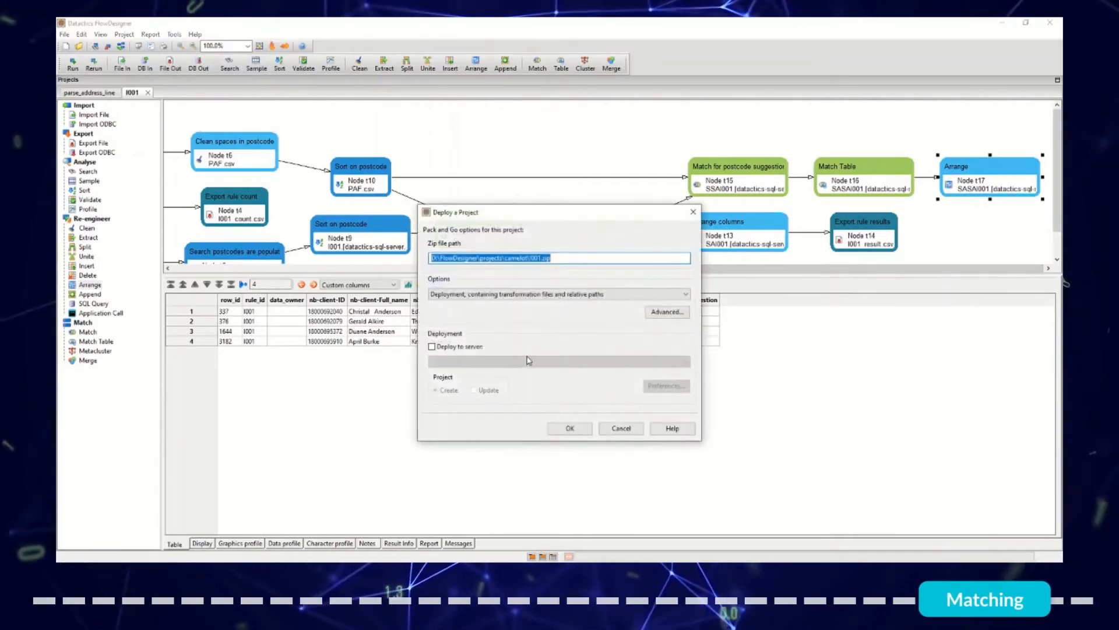
pyautogui.click(432, 346)
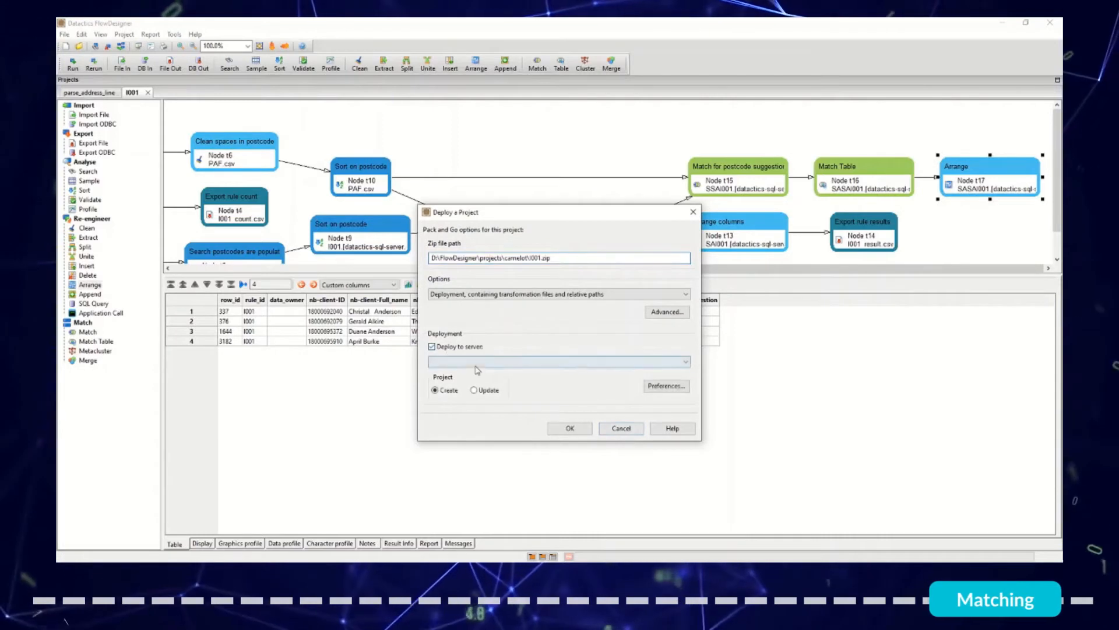
pyautogui.click(474, 362)
pyautogui.click(473, 371)
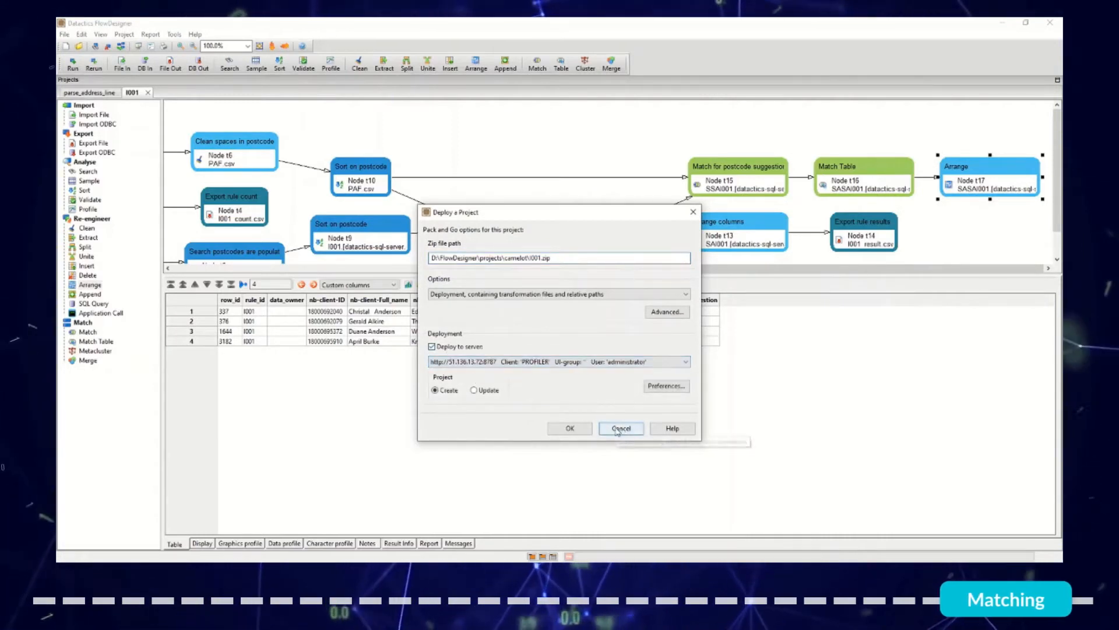
pyautogui.click(617, 430)
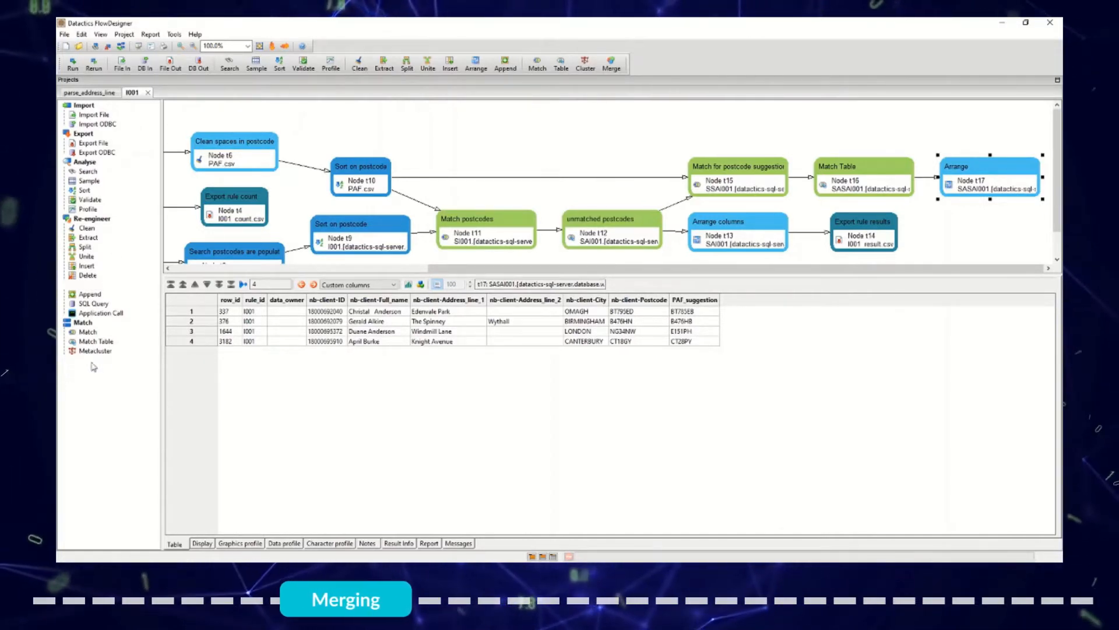
# Add a Merge node above the Match Table node t16 and move the Match Table node slightly down.
pyautogui.moveTo(92, 362); pyautogui.dragTo(662, 178)
pyautogui.moveTo(887, 124); pyautogui.dragTo(885, 126)
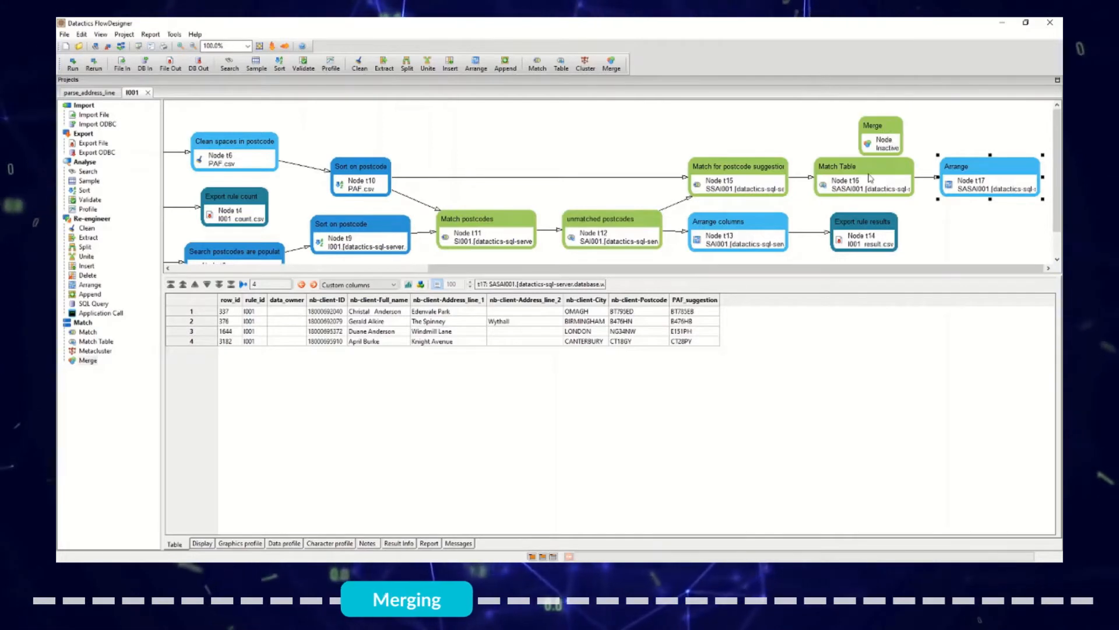
pyautogui.moveTo(871, 177)
pyautogui.mouseDown()
pyautogui.moveTo(885, 138)
pyautogui.moveTo(886, 154)
pyautogui.moveTo(867, 170)
pyautogui.mouseUp()
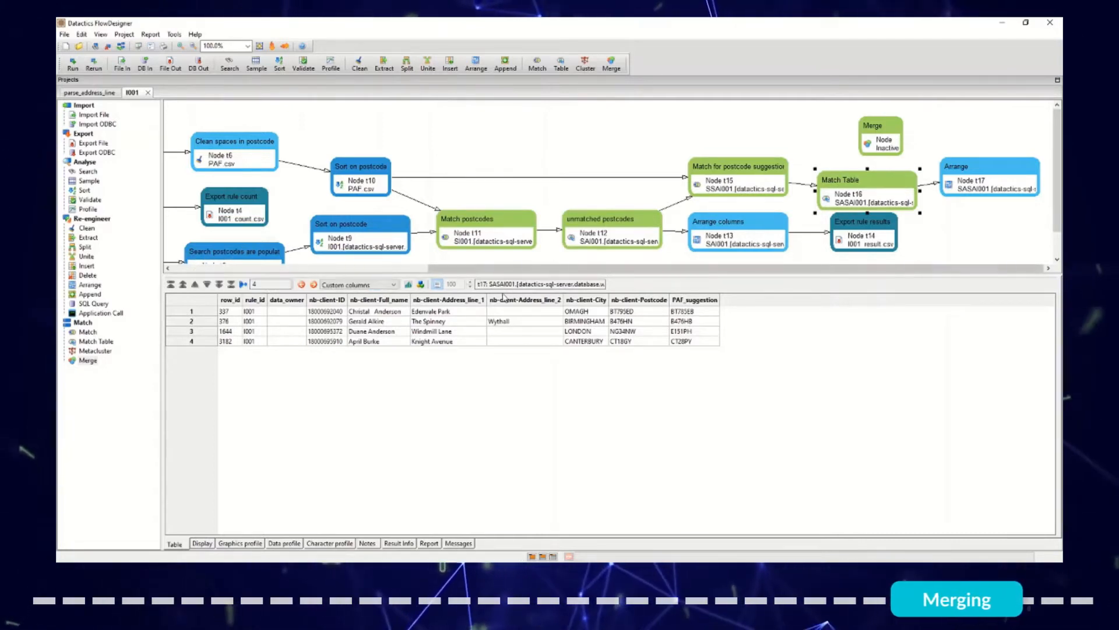
# Switch to Data Quality Manager and examine the rule definitions and metadata columns of the enlarged rule-dictionary table, closing it without saving.
pyautogui.moveTo(429, 565)
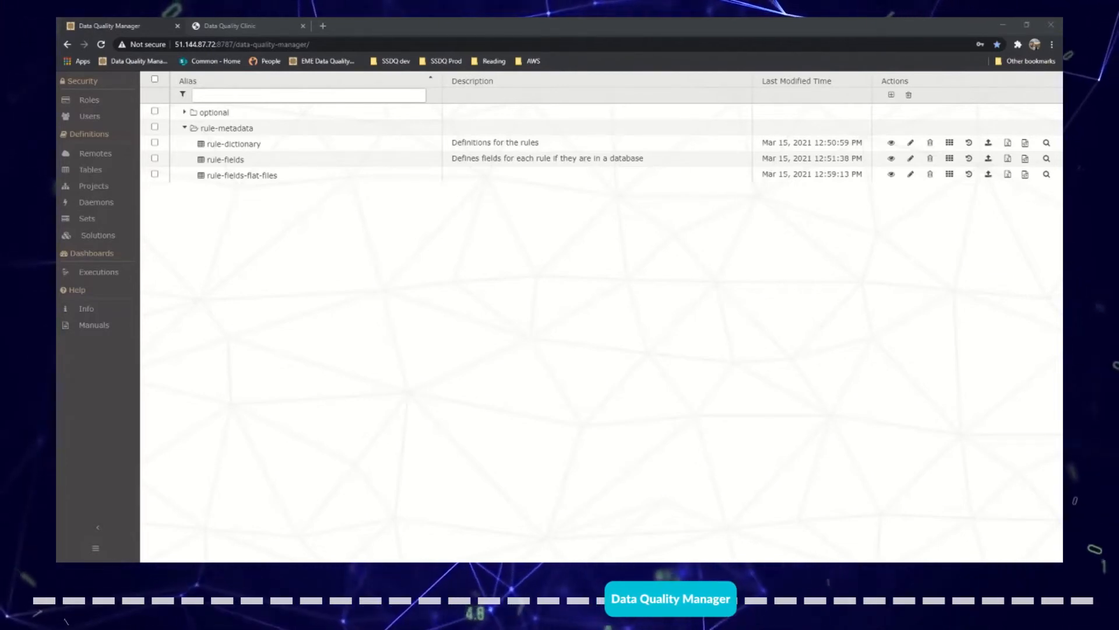
pyautogui.click(245, 150)
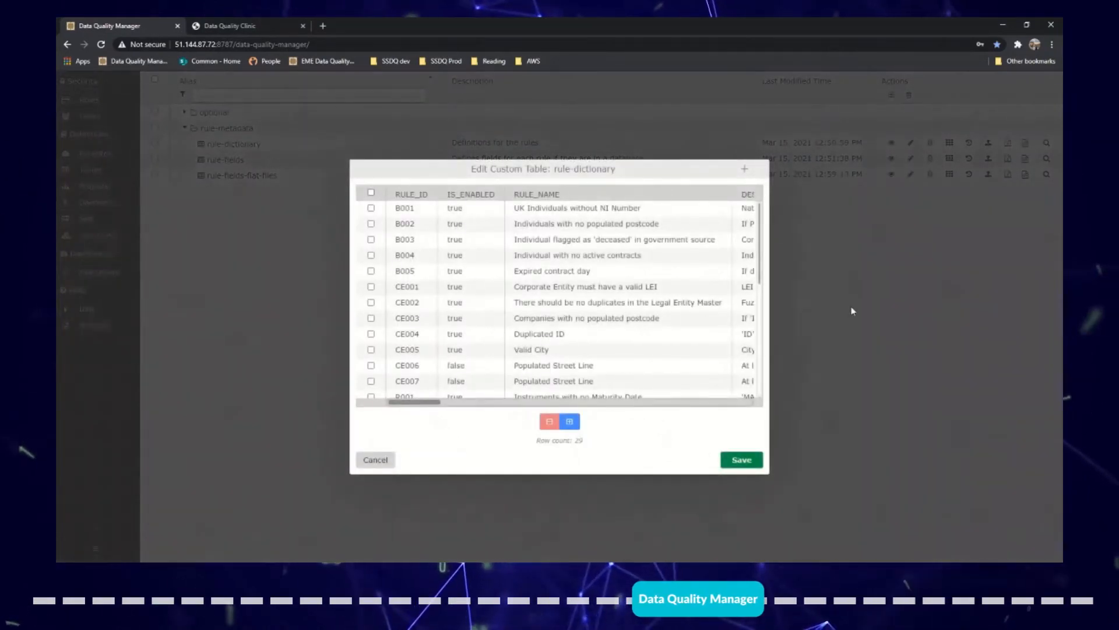
pyautogui.click(746, 172)
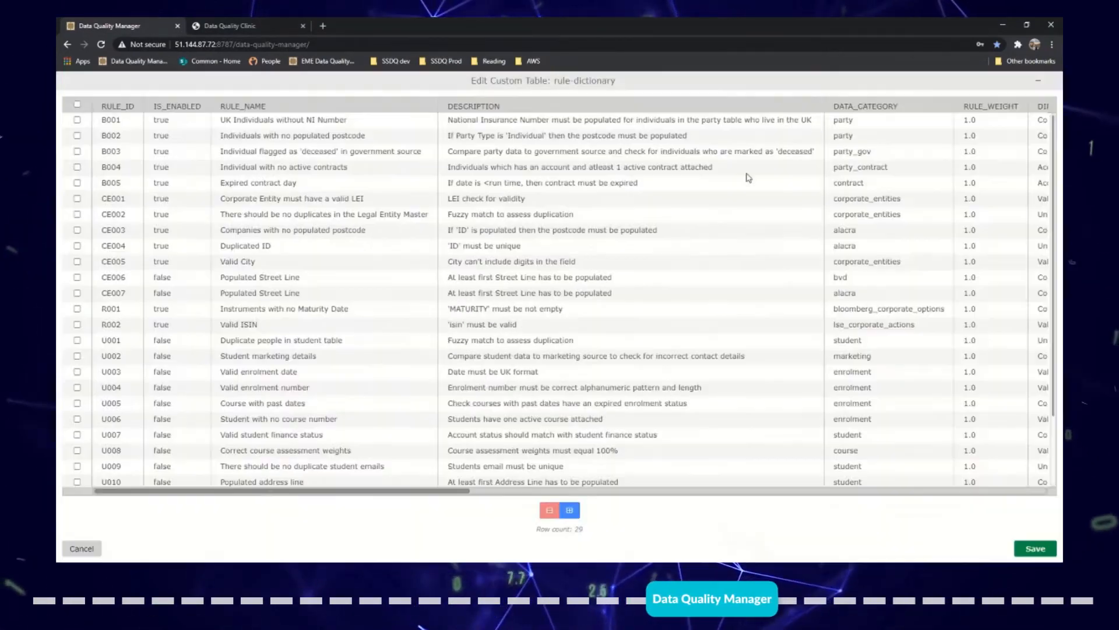
pyautogui.moveTo(469, 491); pyautogui.dragTo(707, 501)
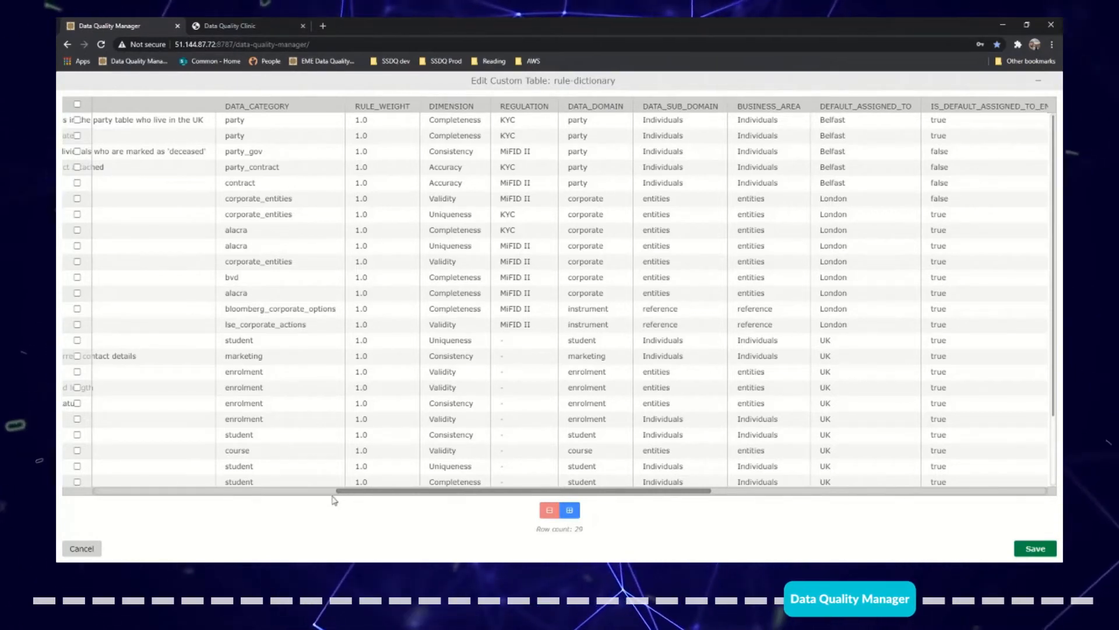
pyautogui.moveTo(367, 494); pyautogui.dragTo(115, 483)
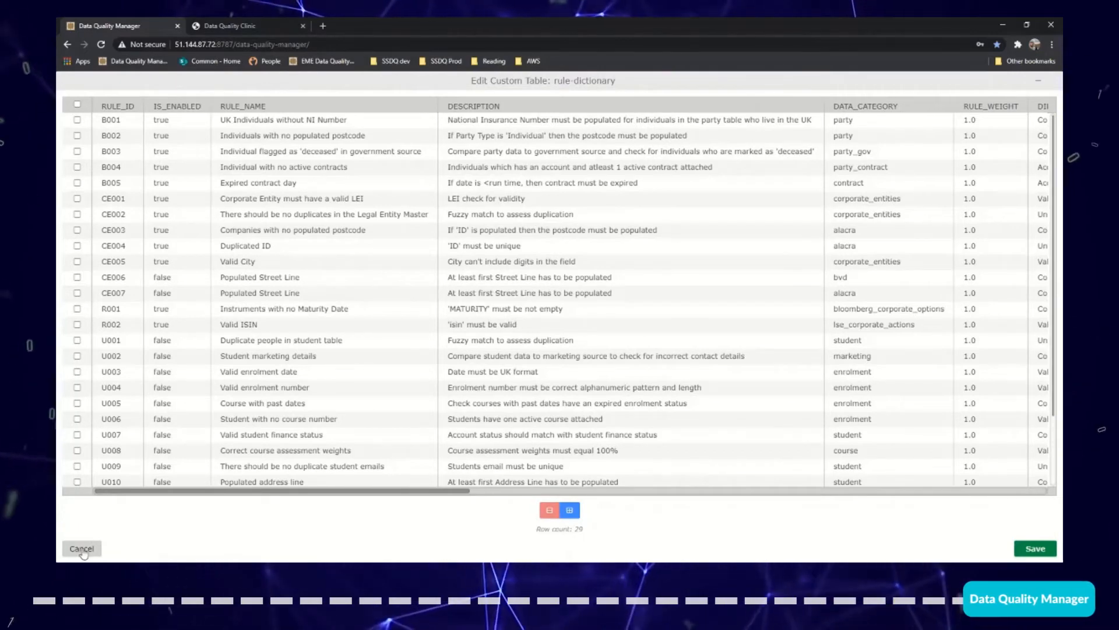
pyautogui.scroll(-2, 375, 377)
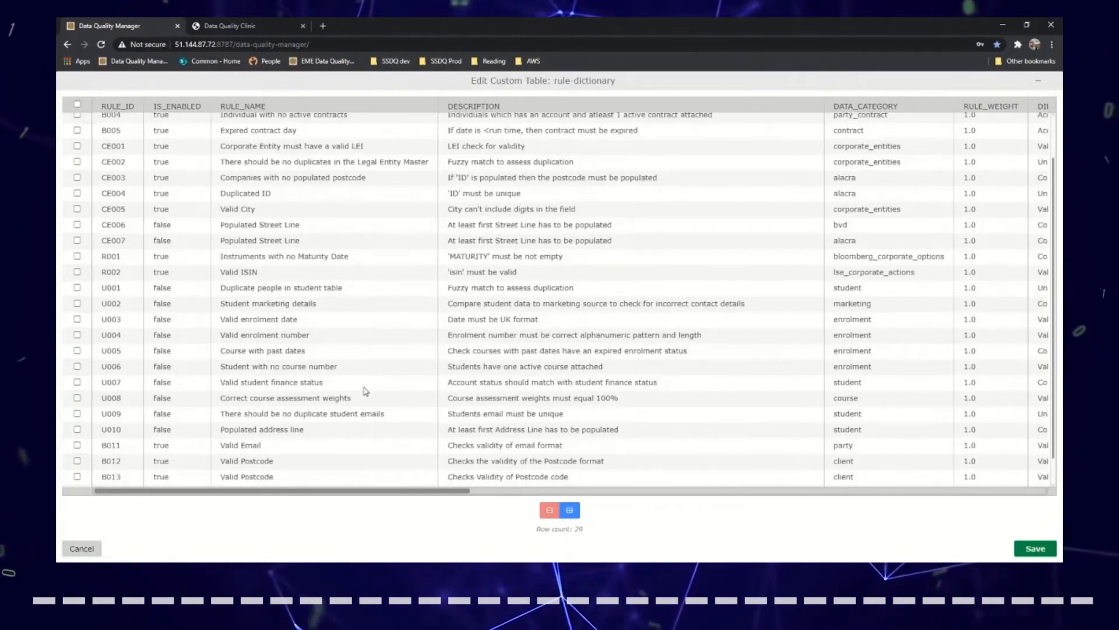
pyautogui.click(90, 549)
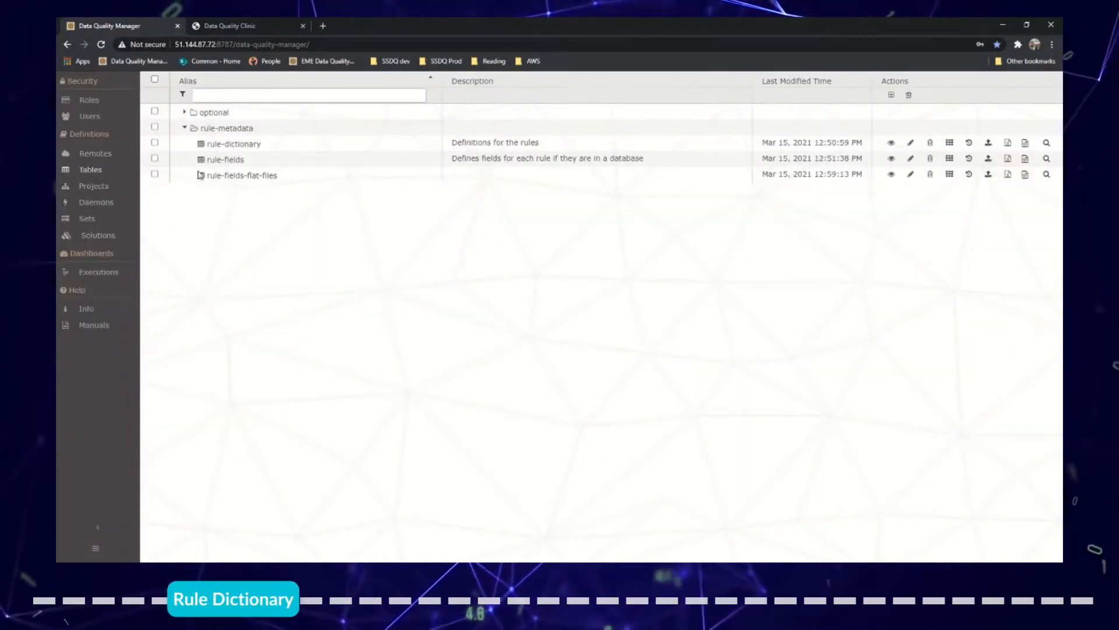
# Reopen the rule-dictionary table enlarged, review the fields for a new custom table row, and close both without adding or saving.
pyautogui.doubleClick(232, 147)
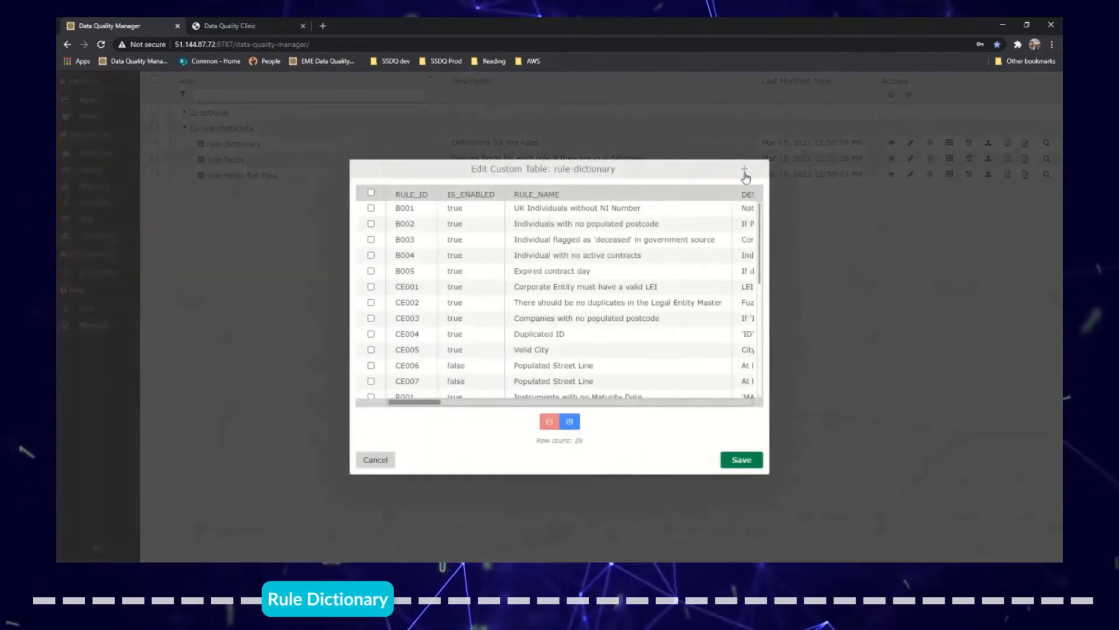
pyautogui.click(745, 170)
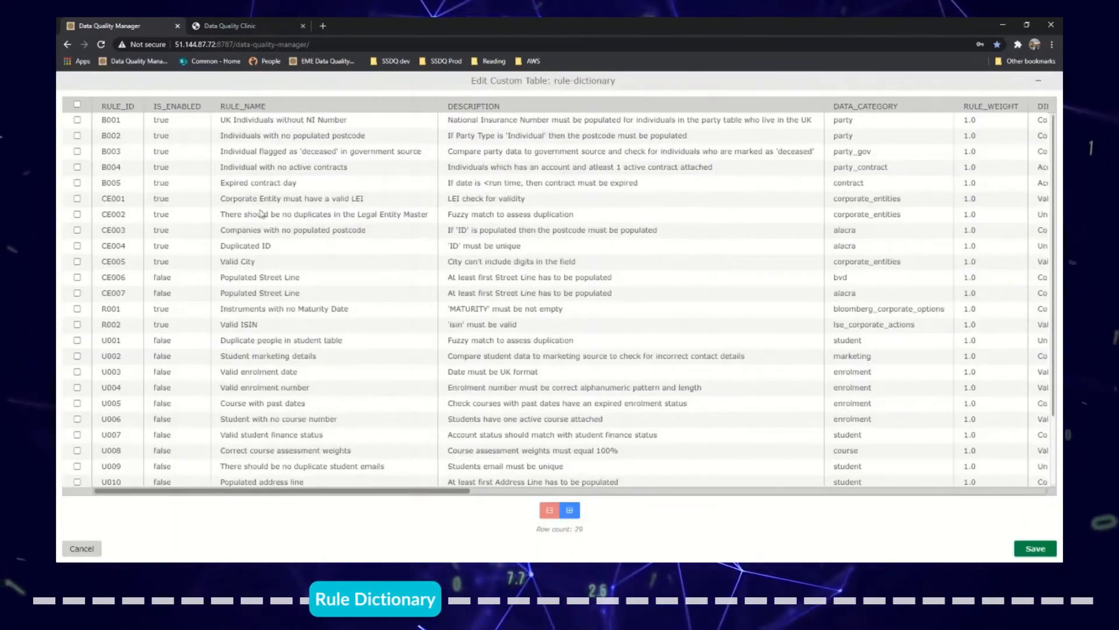
pyautogui.click(569, 510)
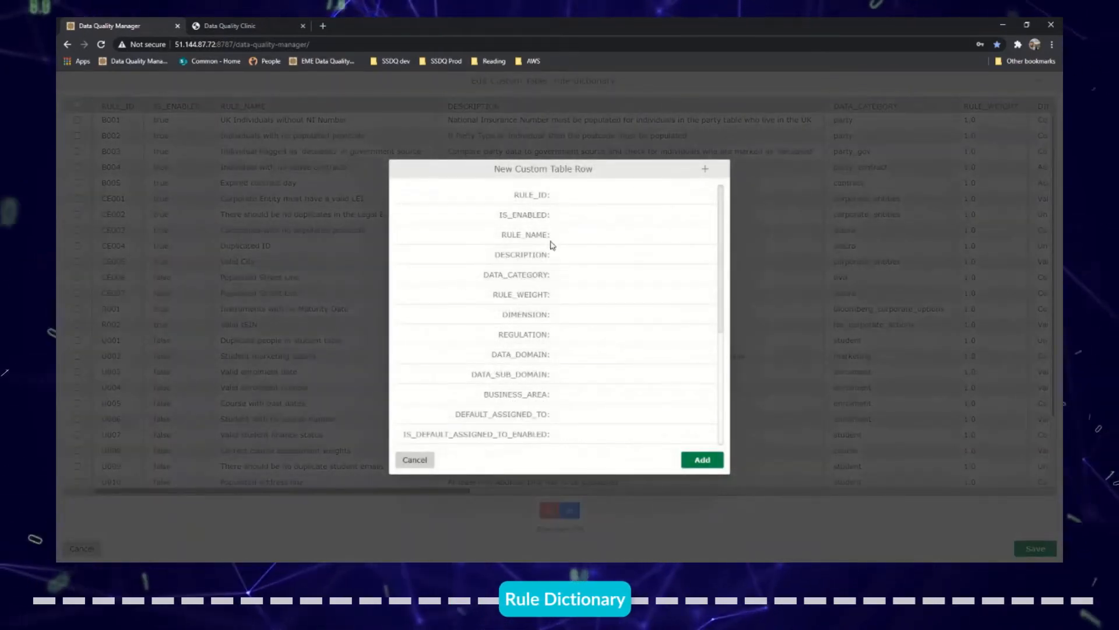
pyautogui.click(423, 461)
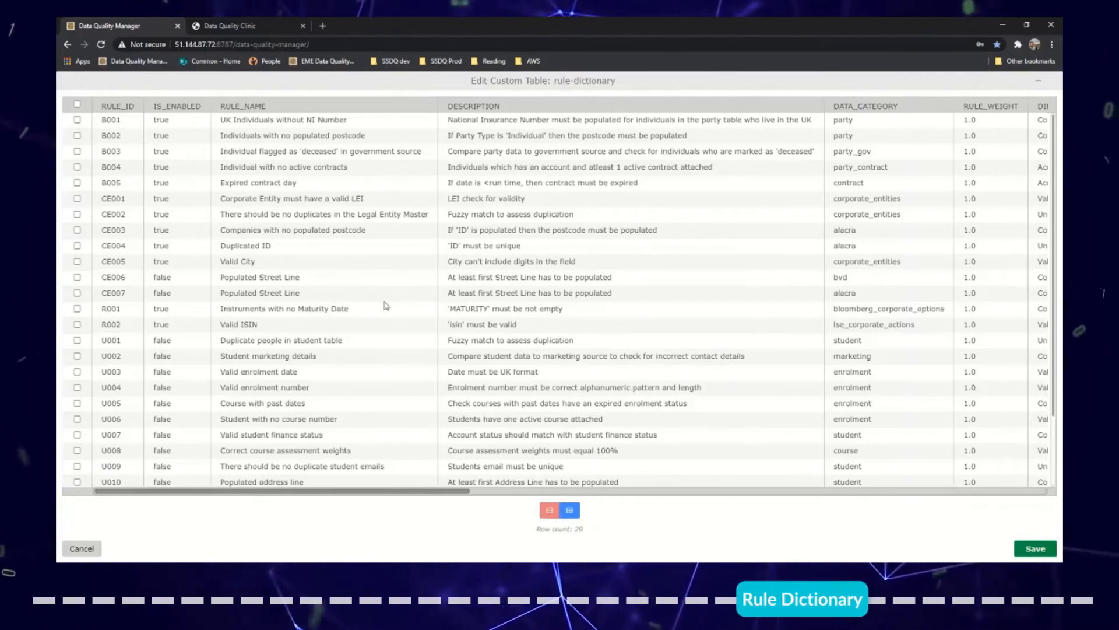
pyautogui.click(89, 548)
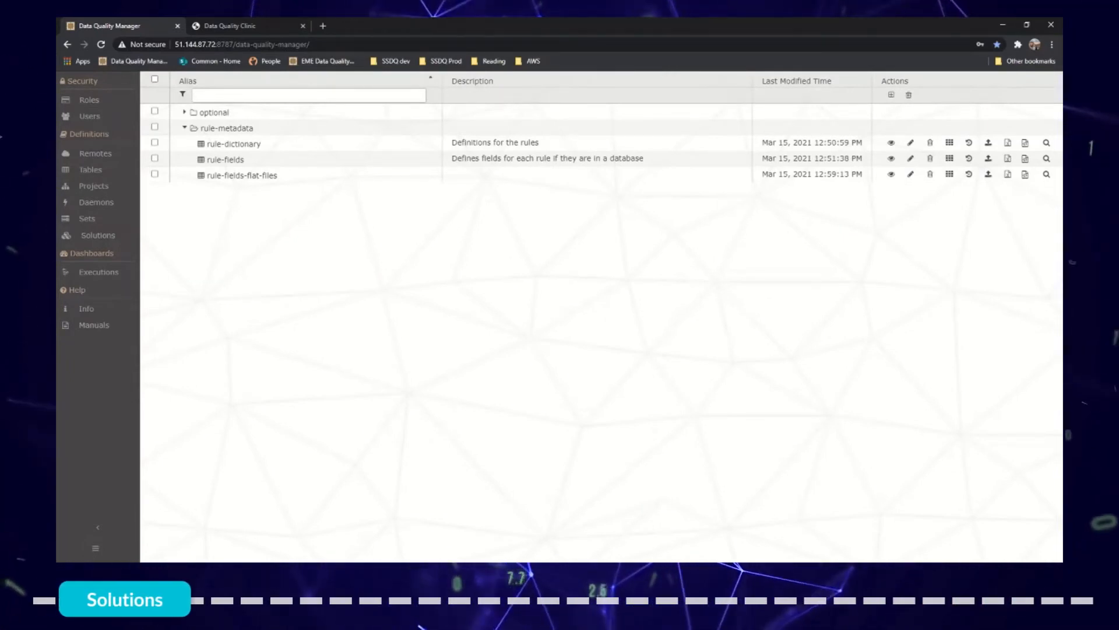
# Open the Metrics-Controller solution from the Solutions list and examine the workflow solutions it chains together.
pyautogui.click(96, 234)
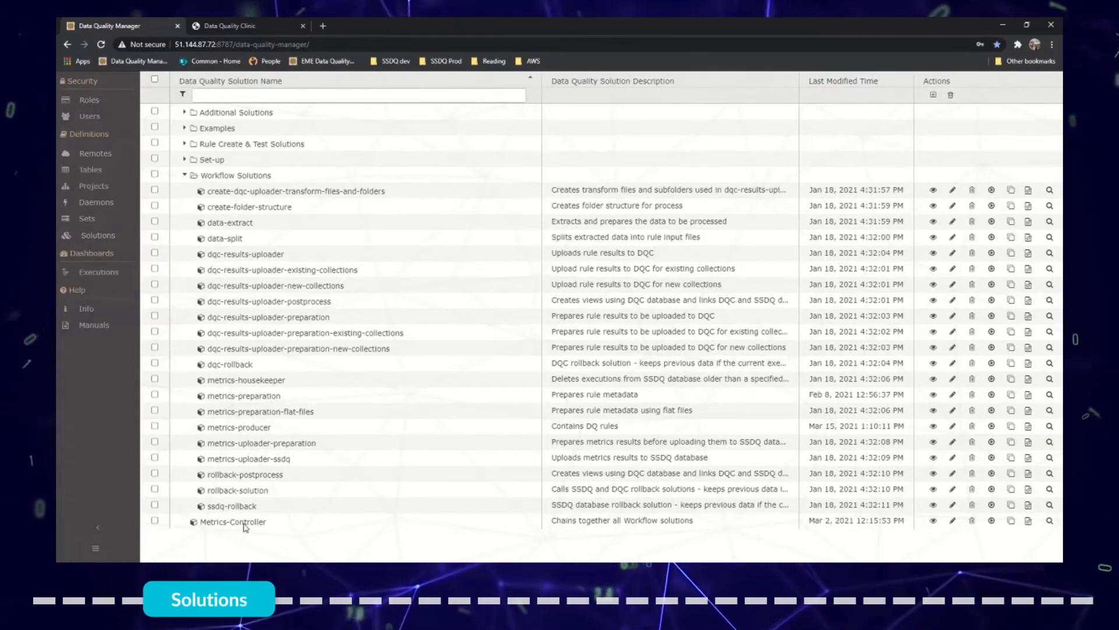
pyautogui.doubleClick(239, 523)
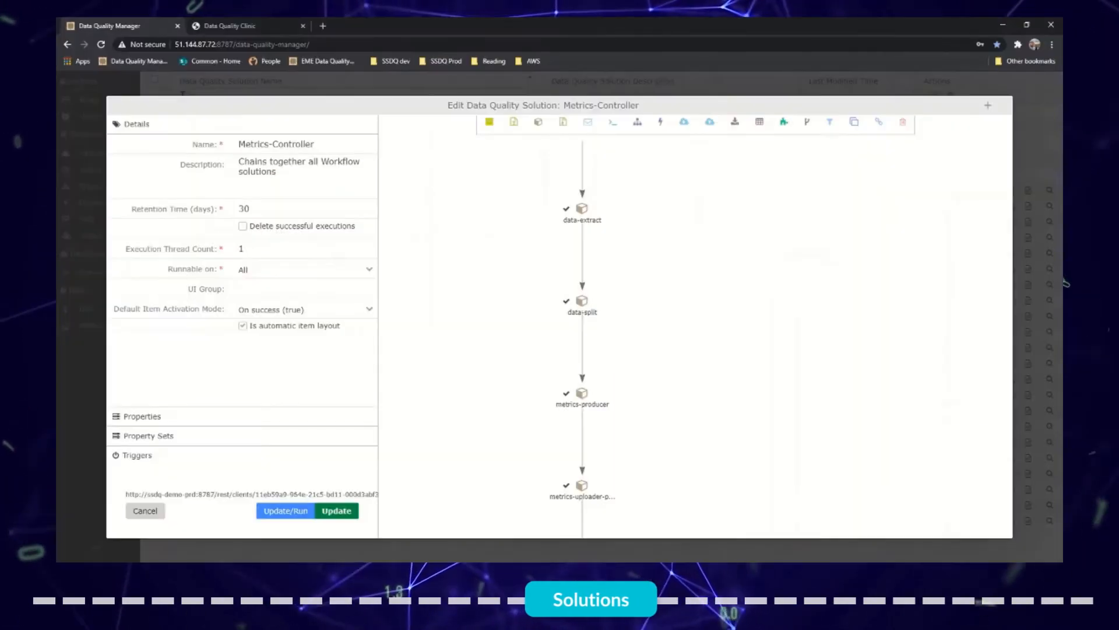
pyautogui.scroll(-1, 649, 303)
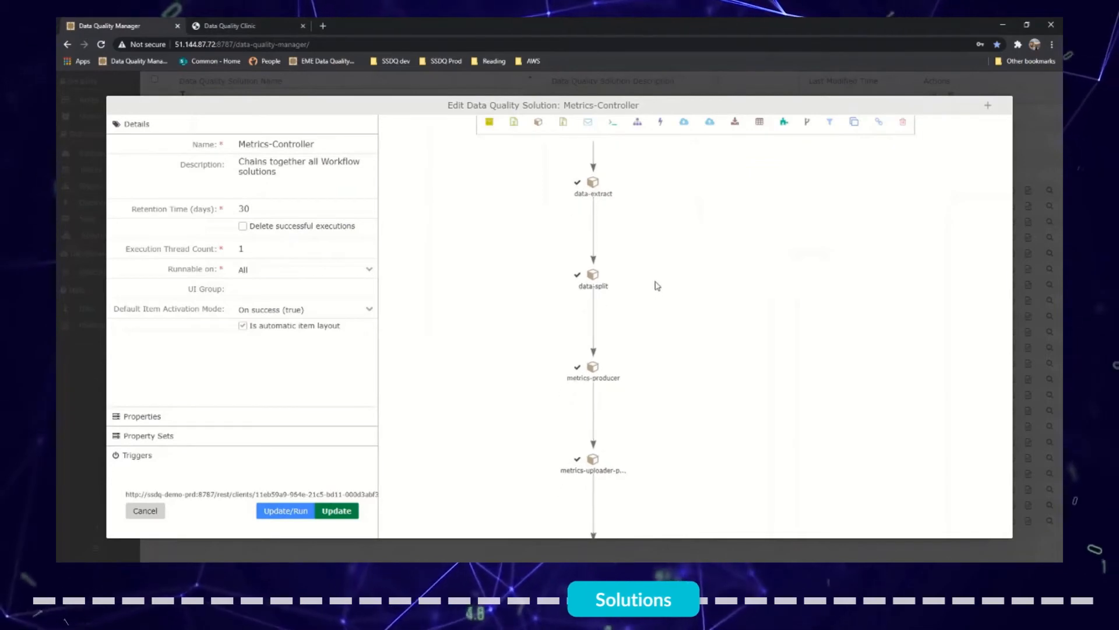
pyautogui.moveTo(660, 284); pyautogui.dragTo(664, 295)
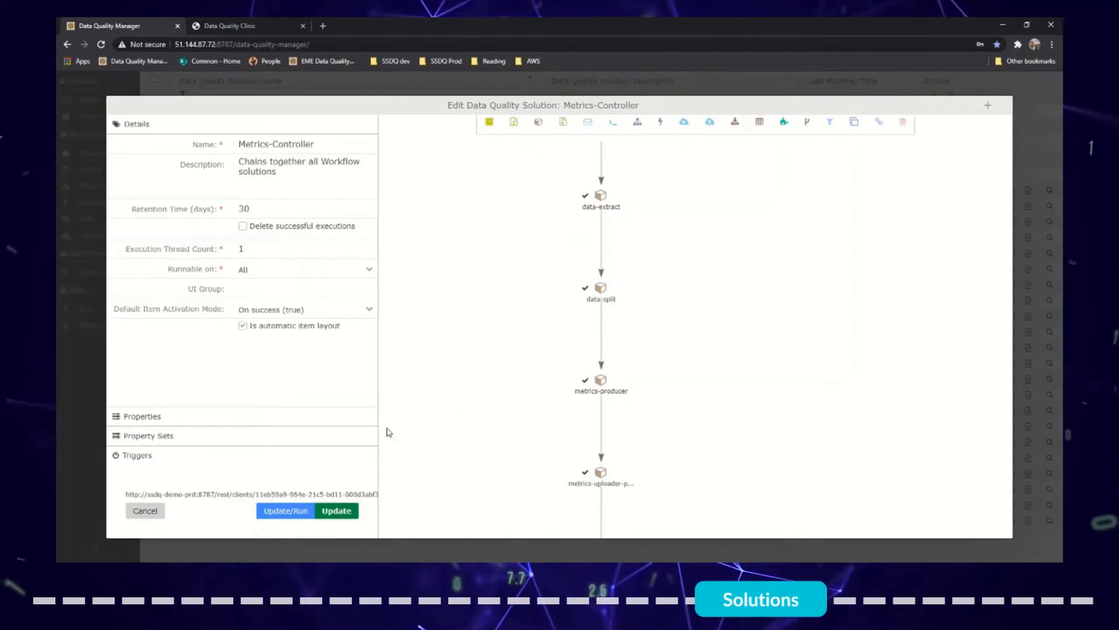
# Review the Metrics-Controller triggers, including the new weekly schedule options and the available trigger types, without creating a schedule.
pyautogui.click(268, 456)
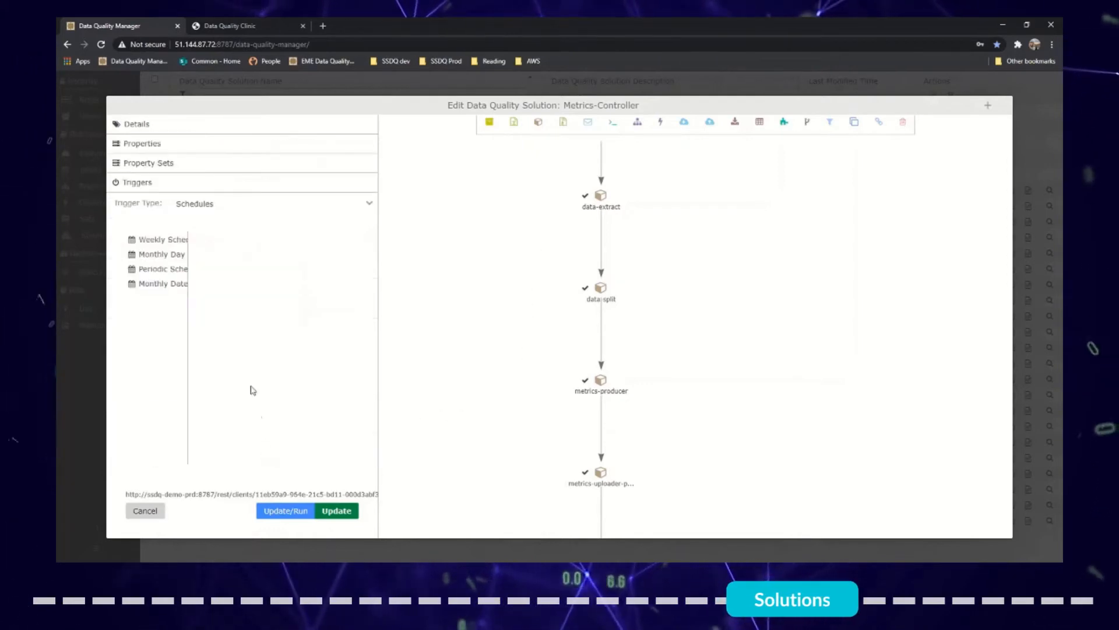
pyautogui.click(160, 243)
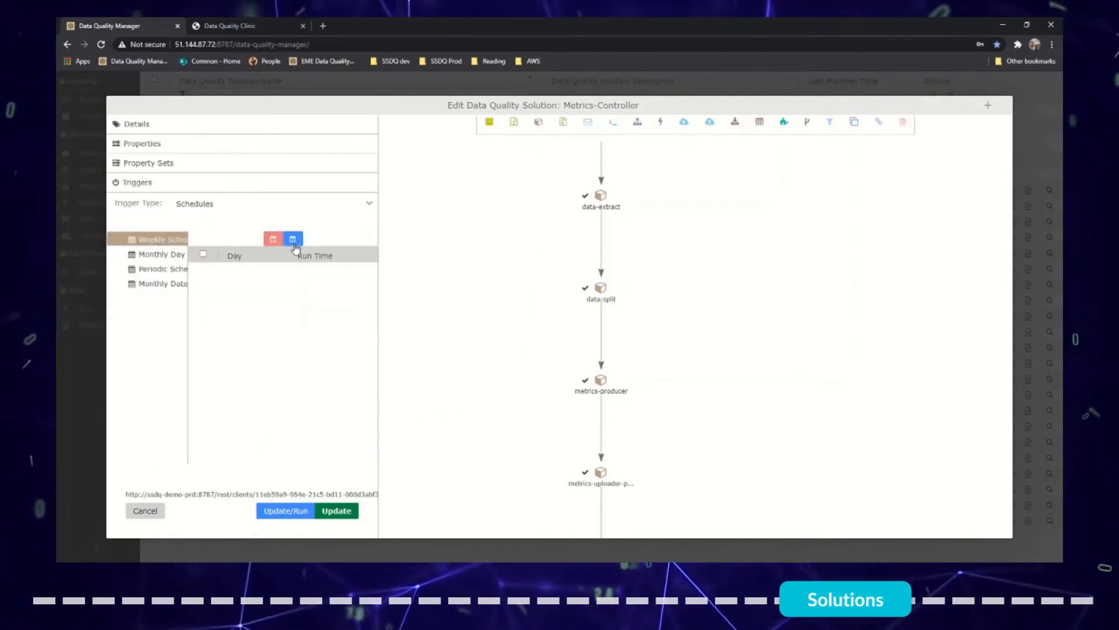
pyautogui.click(292, 240)
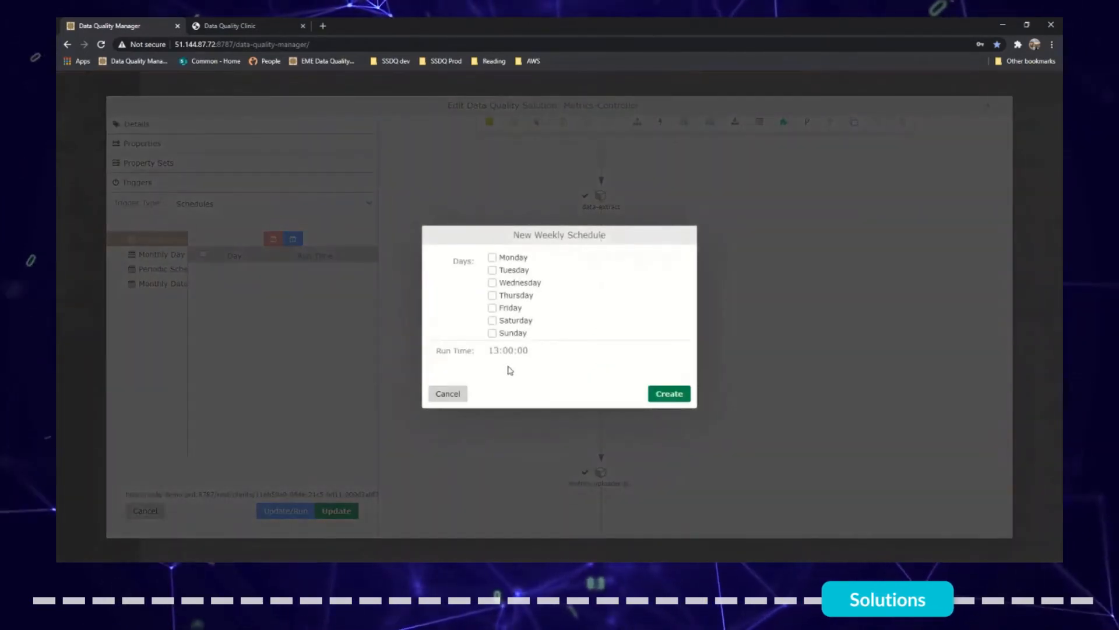
pyautogui.click(449, 395)
pyautogui.click(244, 204)
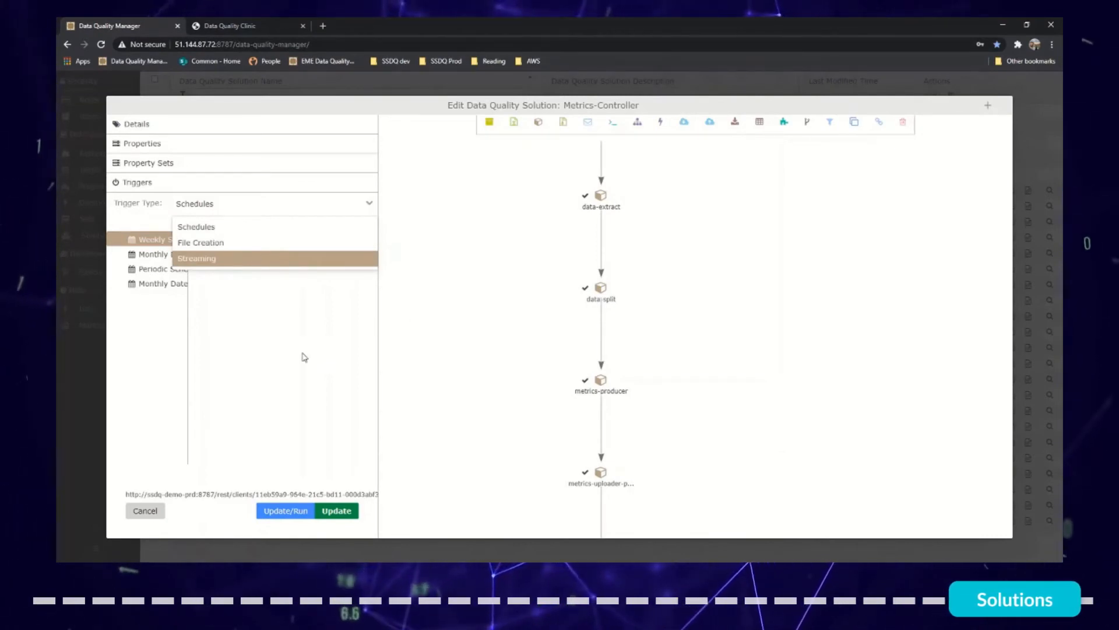
pyautogui.click(287, 207)
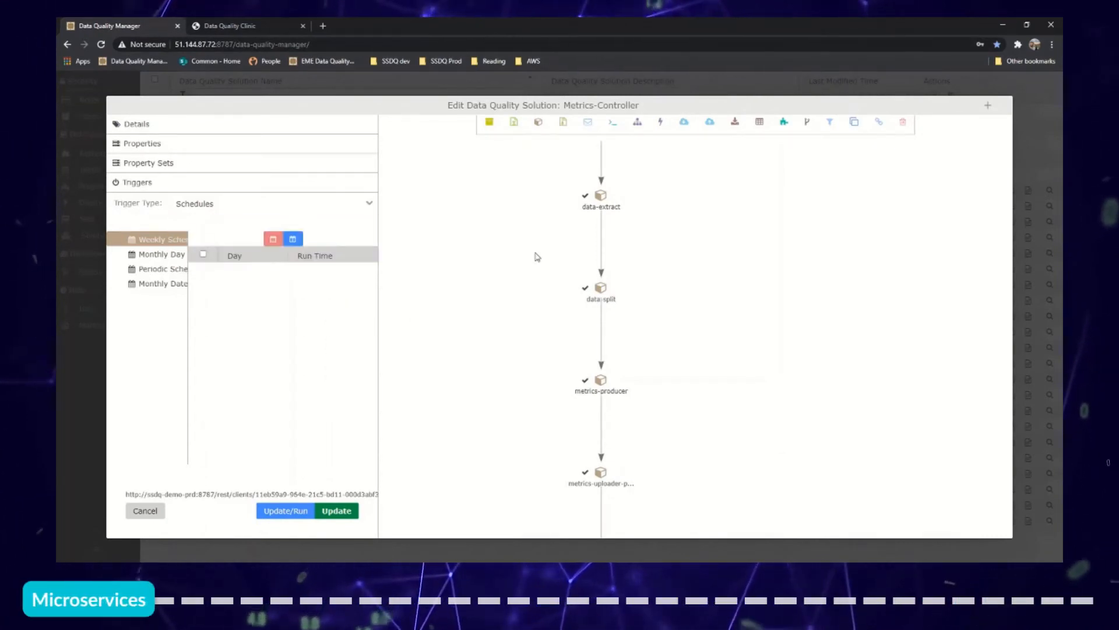
# Review the toolsets available for a new solution item and the items of the csv toolset, dismissing the form without creating anything.
pyautogui.moveTo(537, 257); pyautogui.dragTo(589, 273)
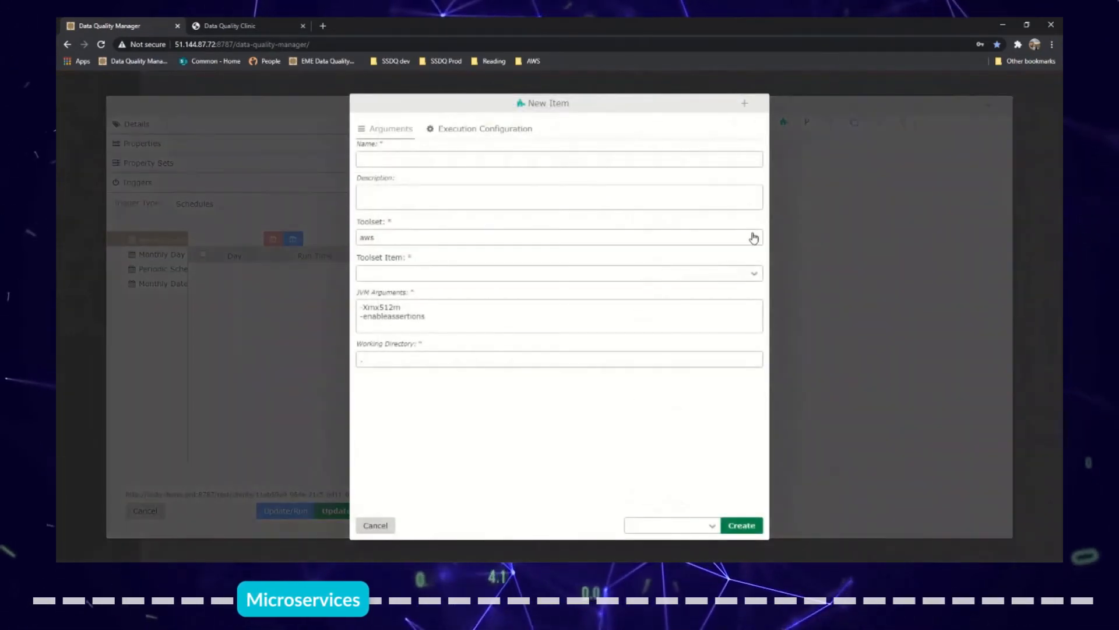
pyautogui.click(755, 238)
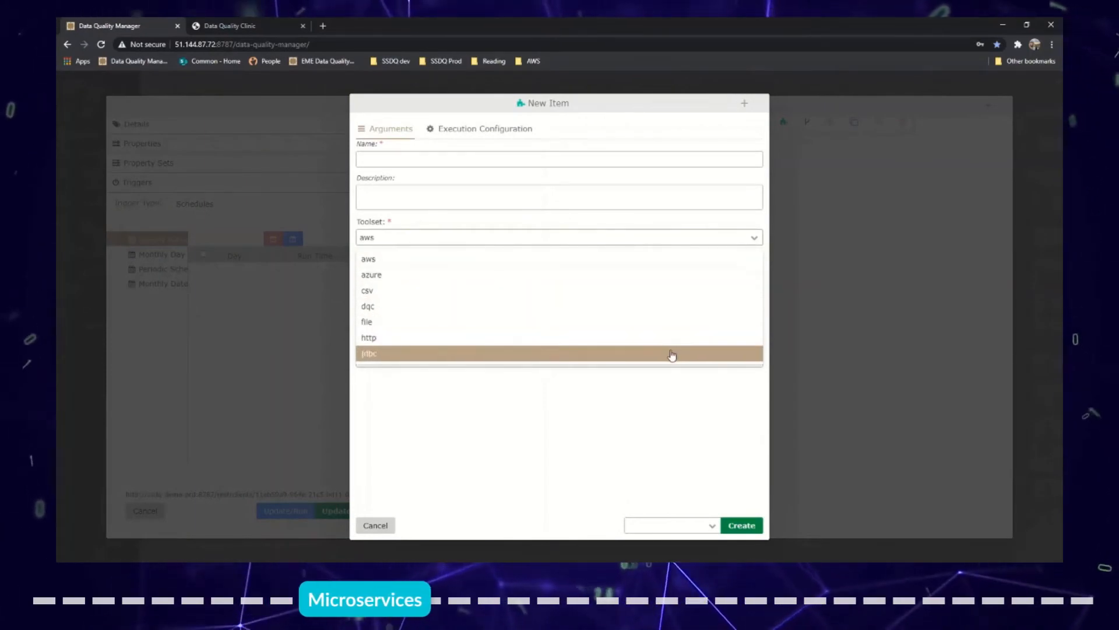
pyautogui.click(616, 290)
pyautogui.click(756, 274)
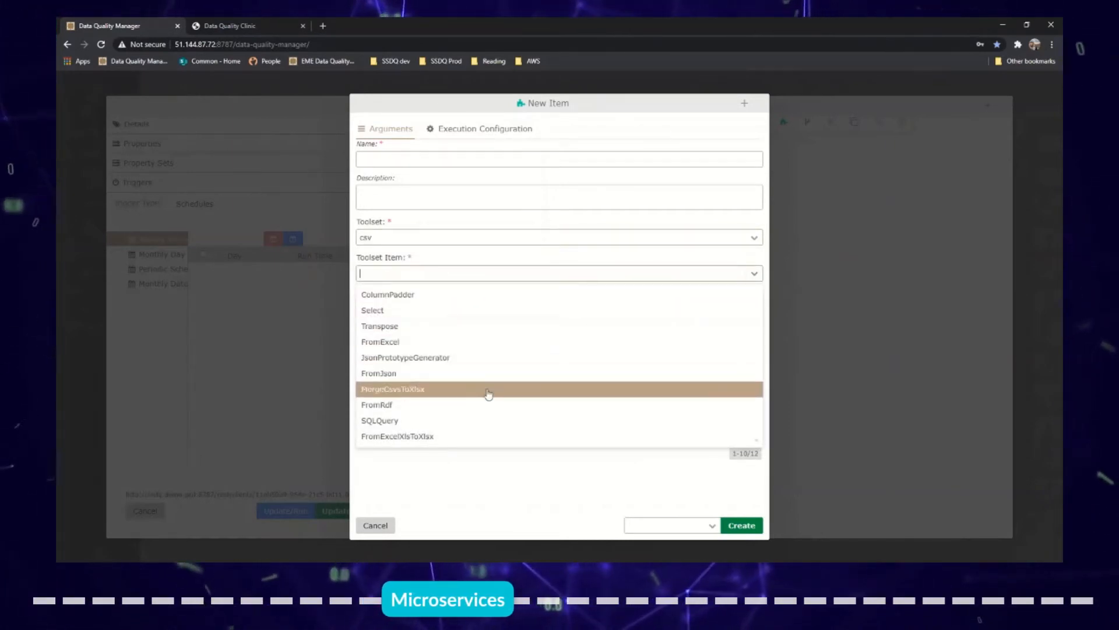
pyautogui.click(402, 514)
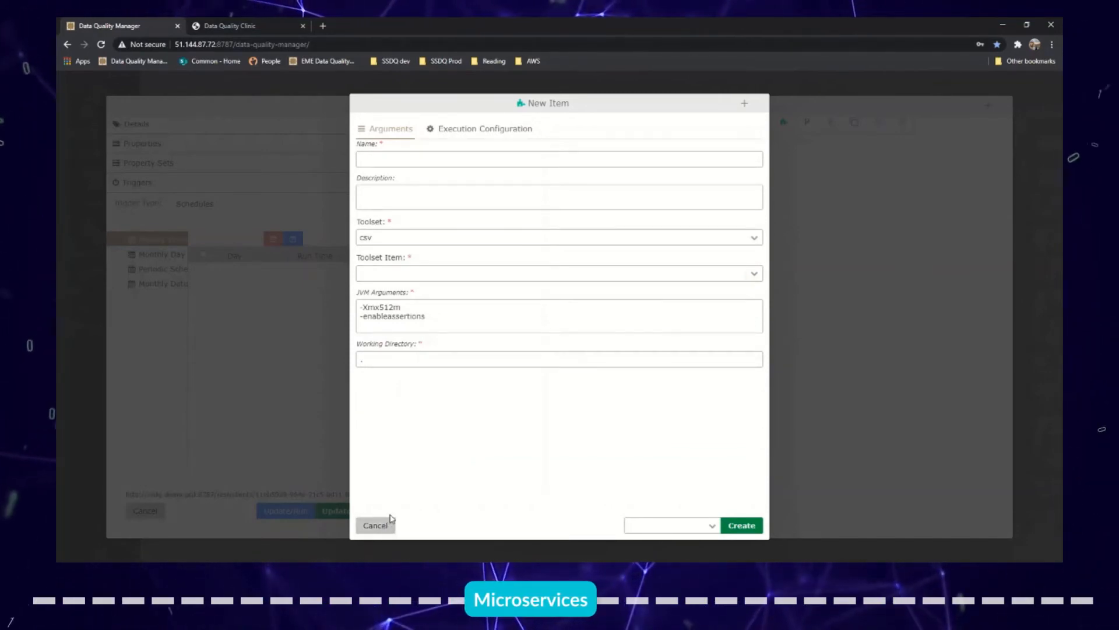
pyautogui.click(380, 527)
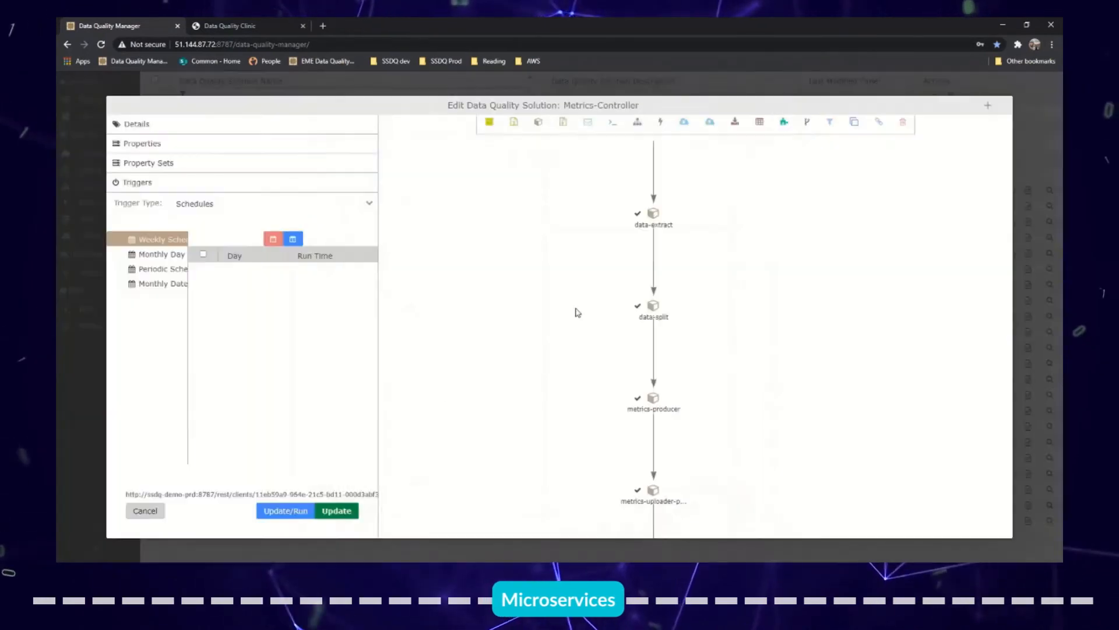
pyautogui.moveTo(617, 293); pyautogui.dragTo(534, 254)
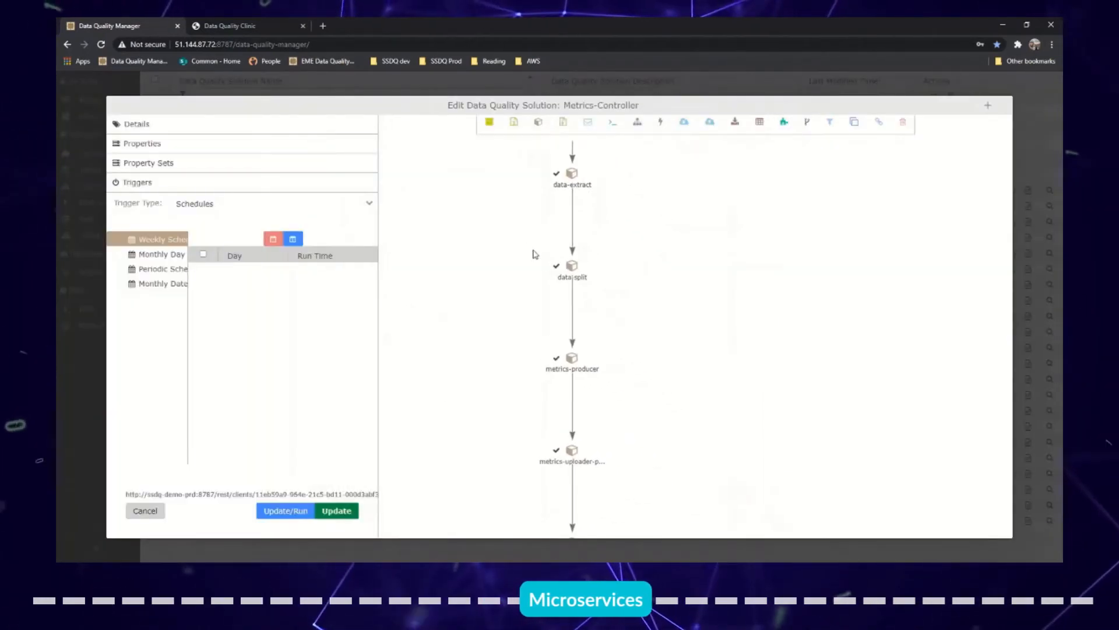
pyautogui.moveTo(640, 315); pyautogui.dragTo(687, 303)
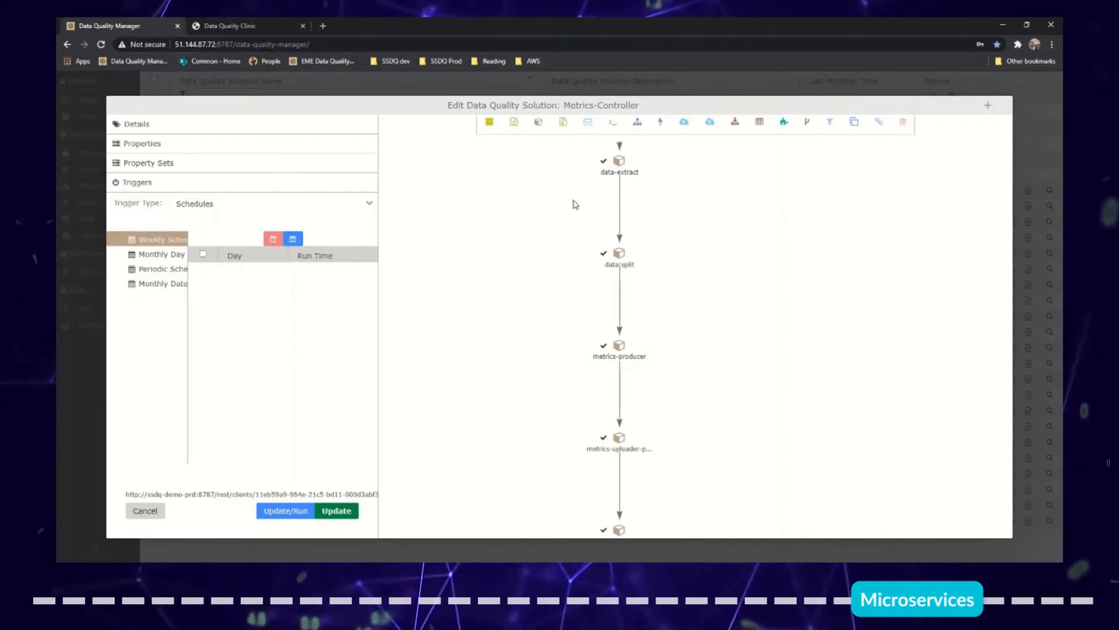
pyautogui.moveTo(572, 204); pyautogui.dragTo(579, 300)
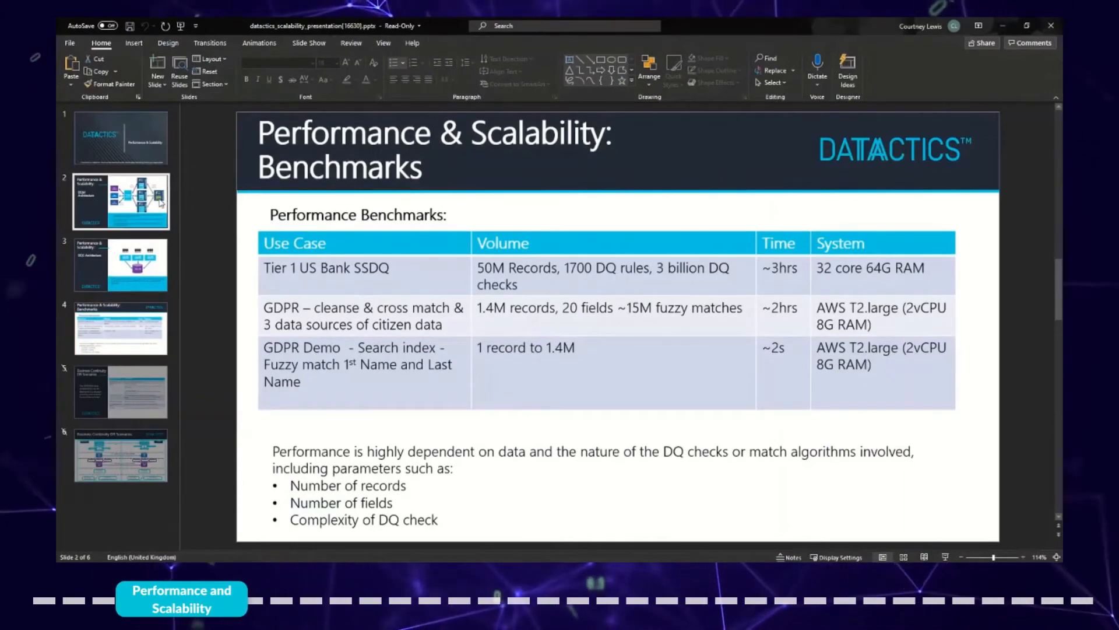
# View the DQM Architecture slide of the PowerPoint scalability presentation full screen, exit the slide show and return to Data Quality Manager.
pyautogui.click(137, 201)
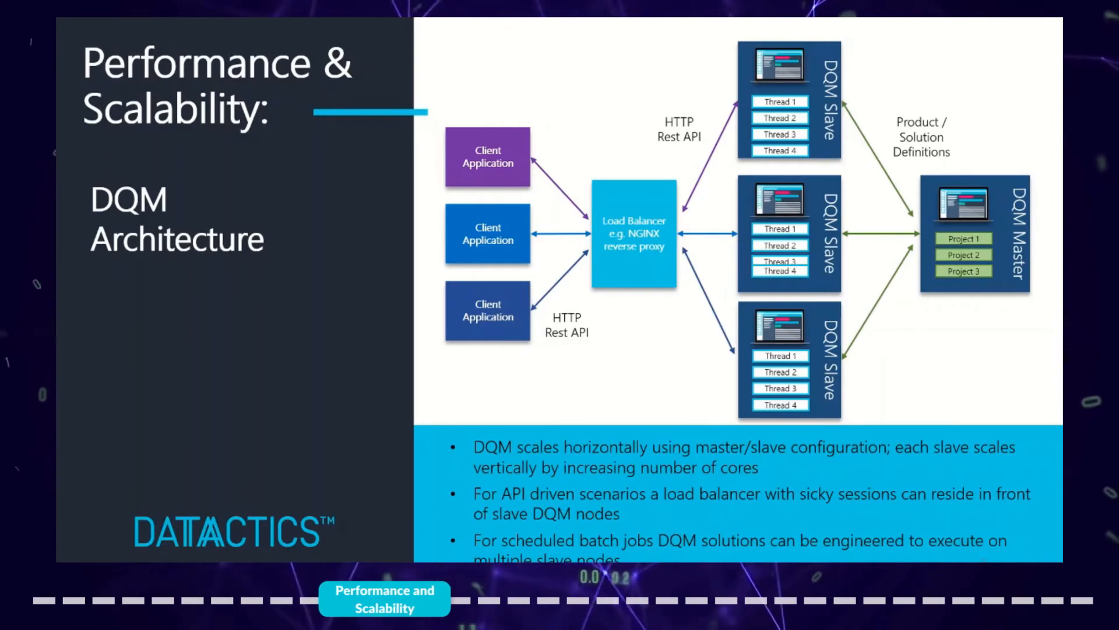
pyautogui.press('Escape')
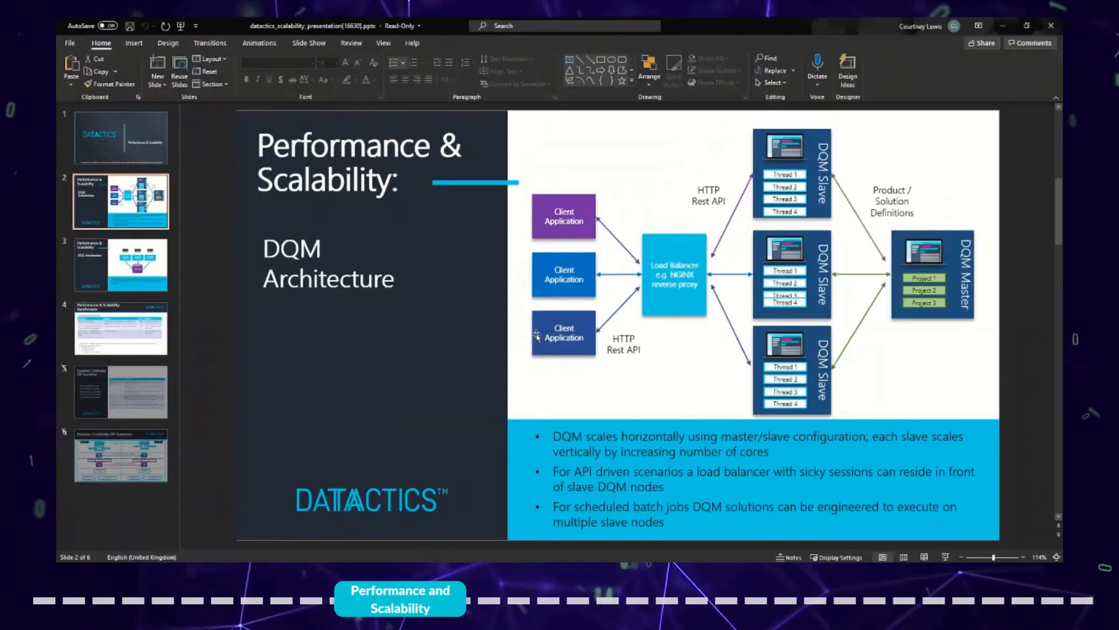
pyautogui.click(380, 570)
pyautogui.click(429, 530)
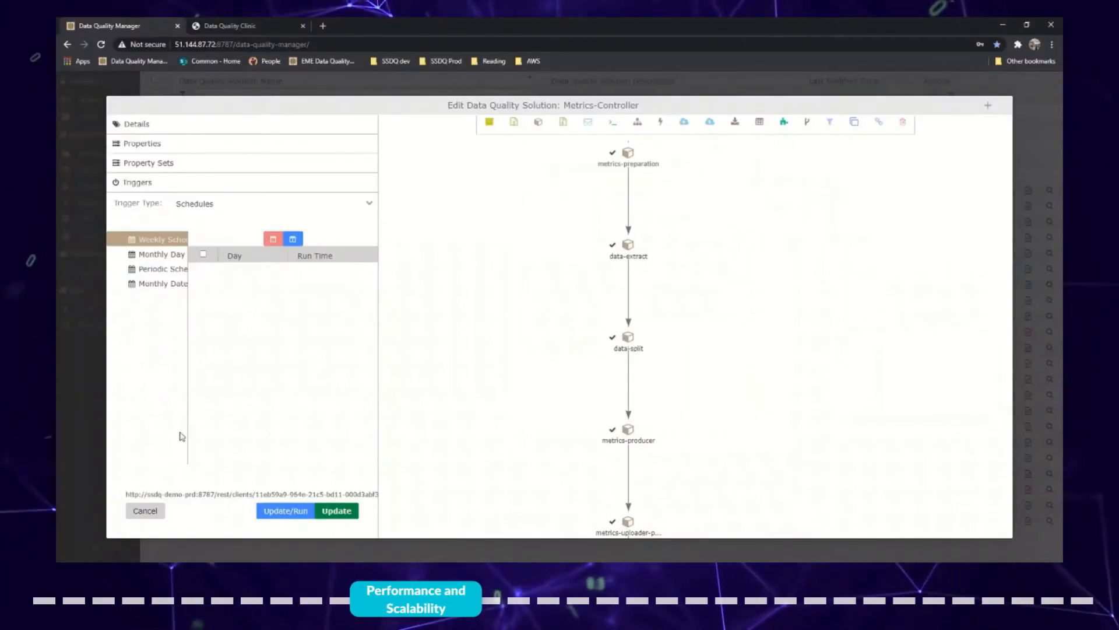
# Close Metrics-Controller without updating, open the metrics-preparation solution and review its execution thread count and parallel workflow branches.
pyautogui.click(145, 510)
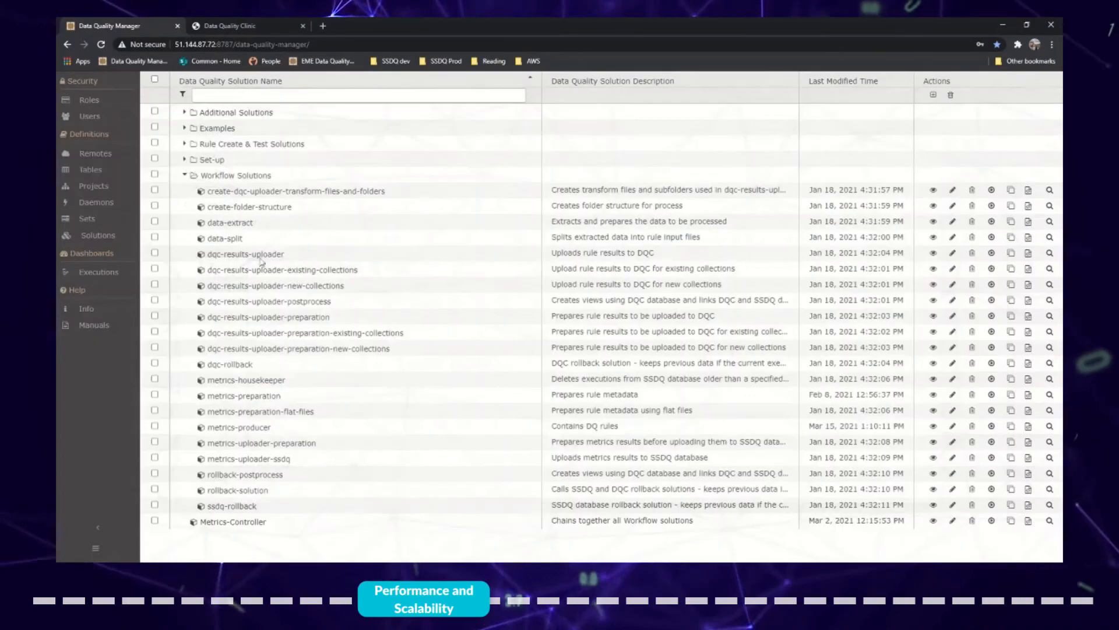
pyautogui.doubleClick(243, 398)
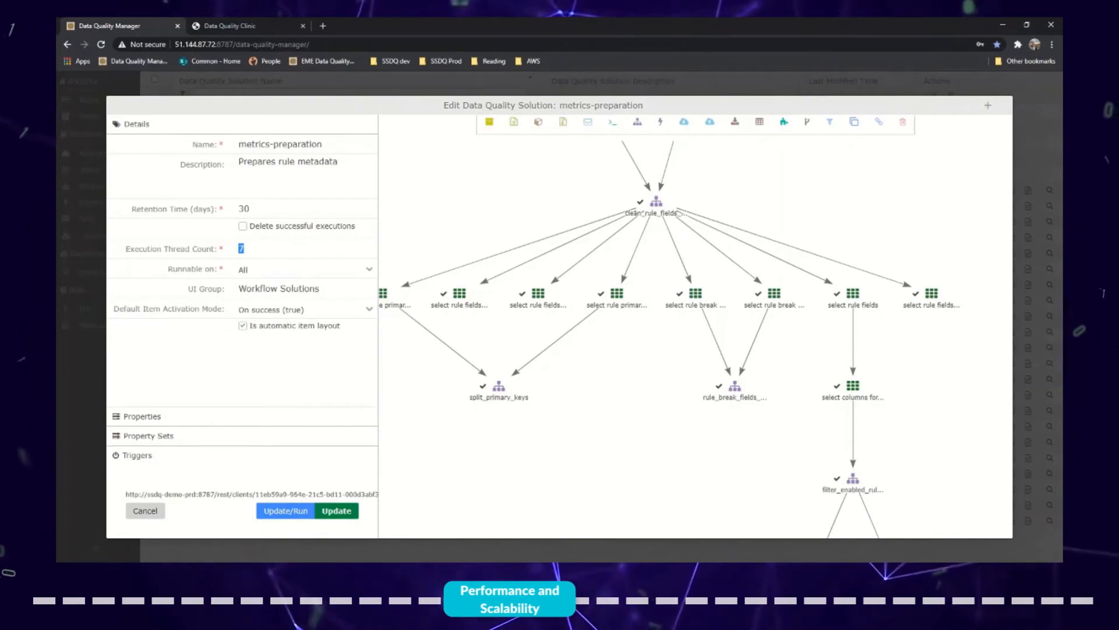
pyautogui.moveTo(532, 570)
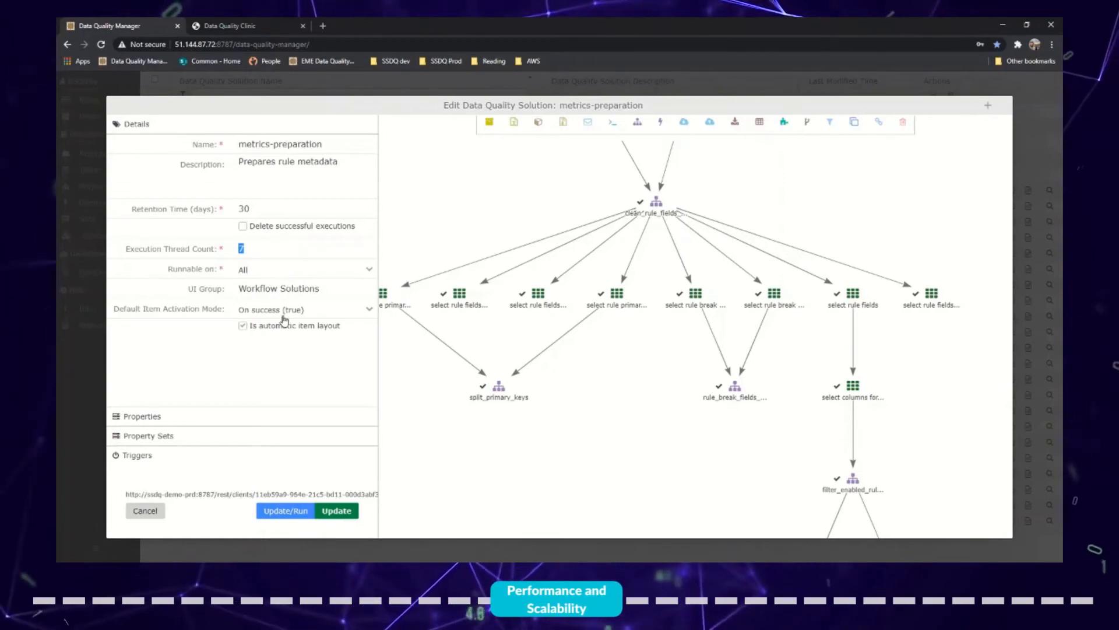
# Review the Runnable on options of metrics-preparation, switch to PowerPoint and view the DQM Architecture slide full screen.
pyautogui.click(282, 273)
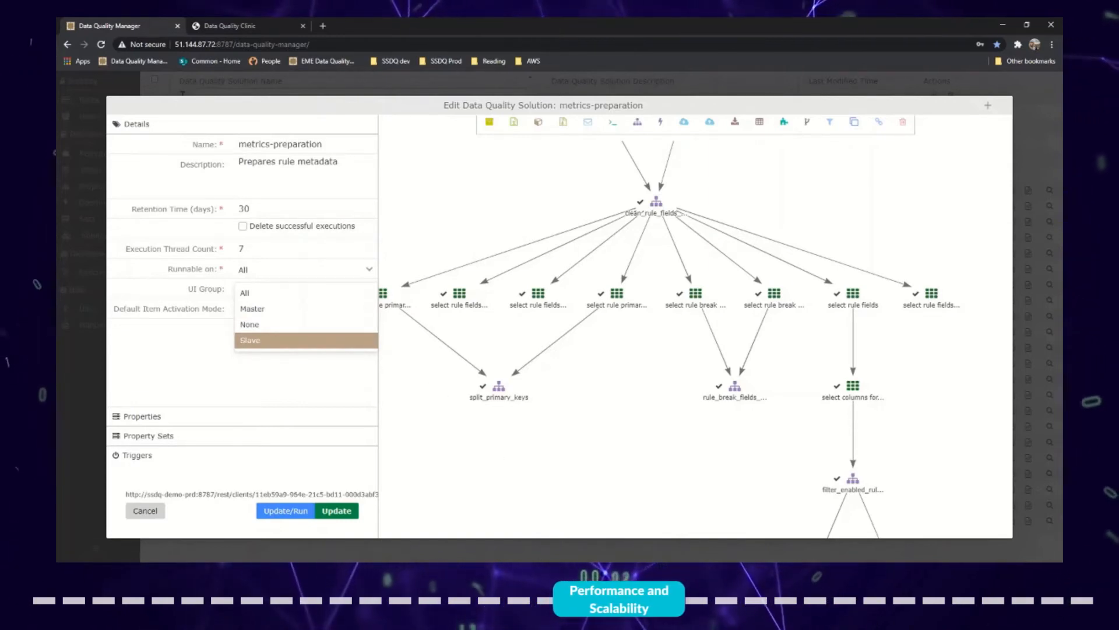
pyautogui.click(511, 535)
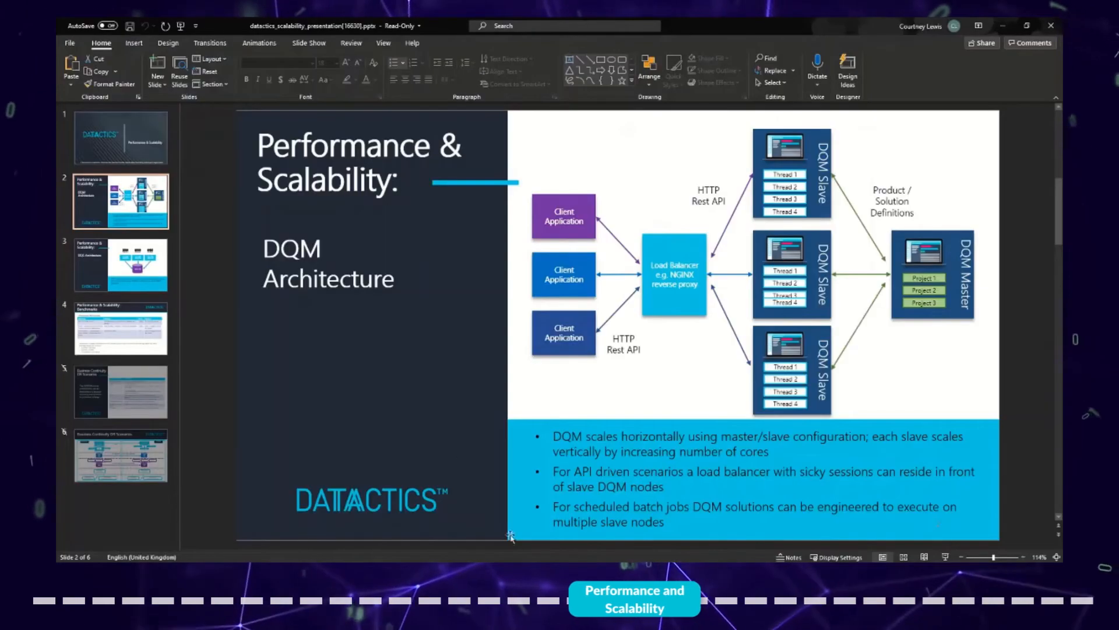
pyautogui.click(181, 27)
pyautogui.click(413, 248)
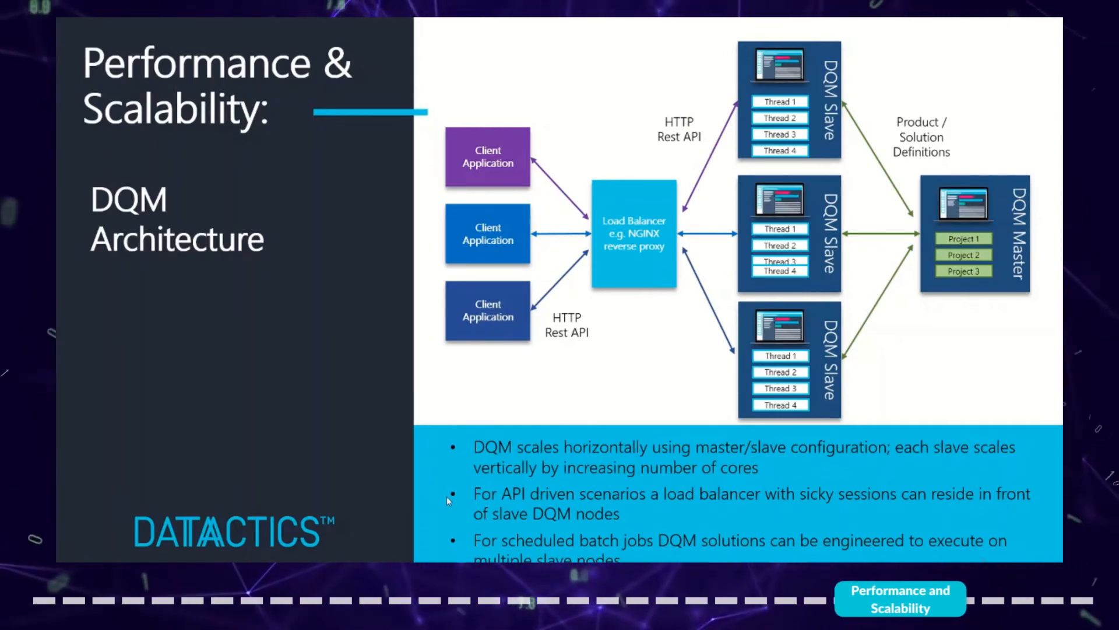
pyautogui.press('Escape')
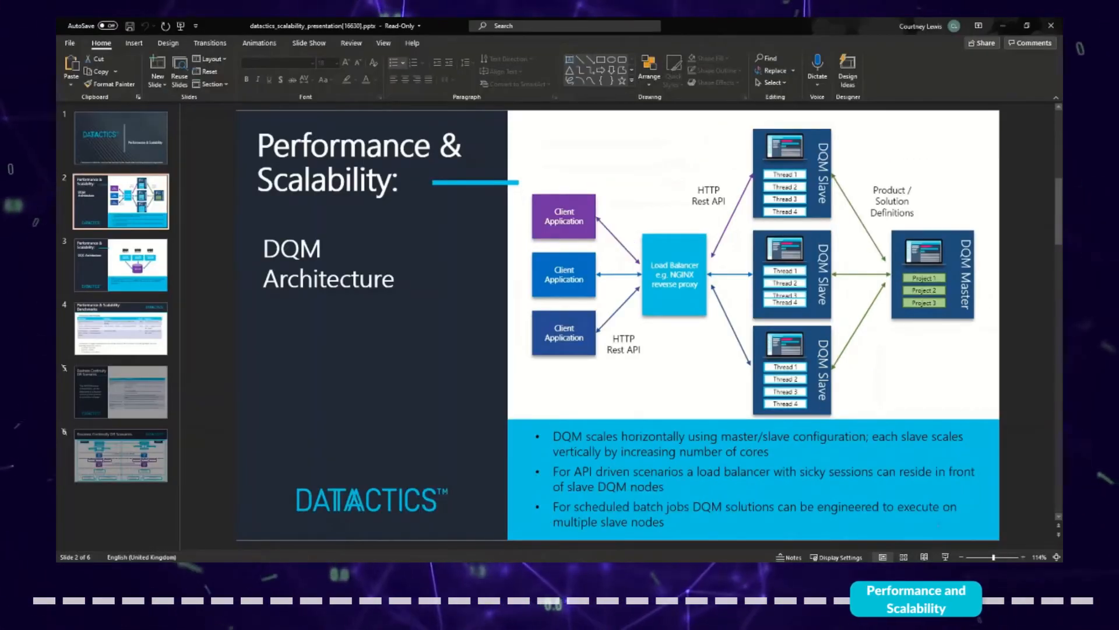
# Close the metrics-preparation solution in Data Quality Manager without updating it and bring up the ssdq-dashboard report maximized in Power BI Desktop.
pyautogui.moveTo(378, 572)
pyautogui.click(430, 530)
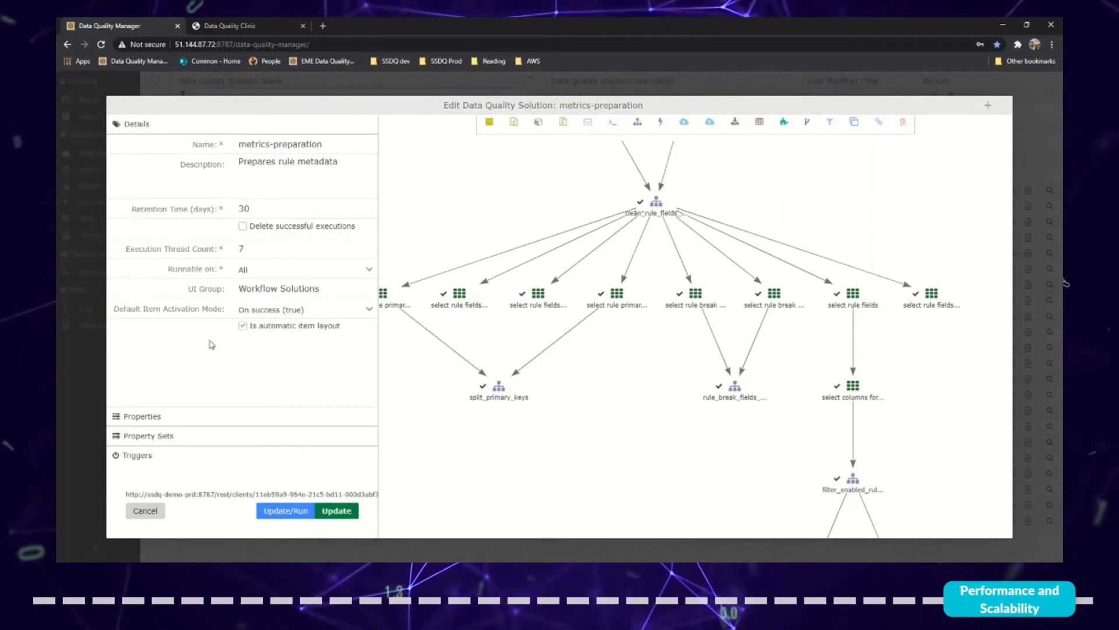
pyautogui.click(145, 511)
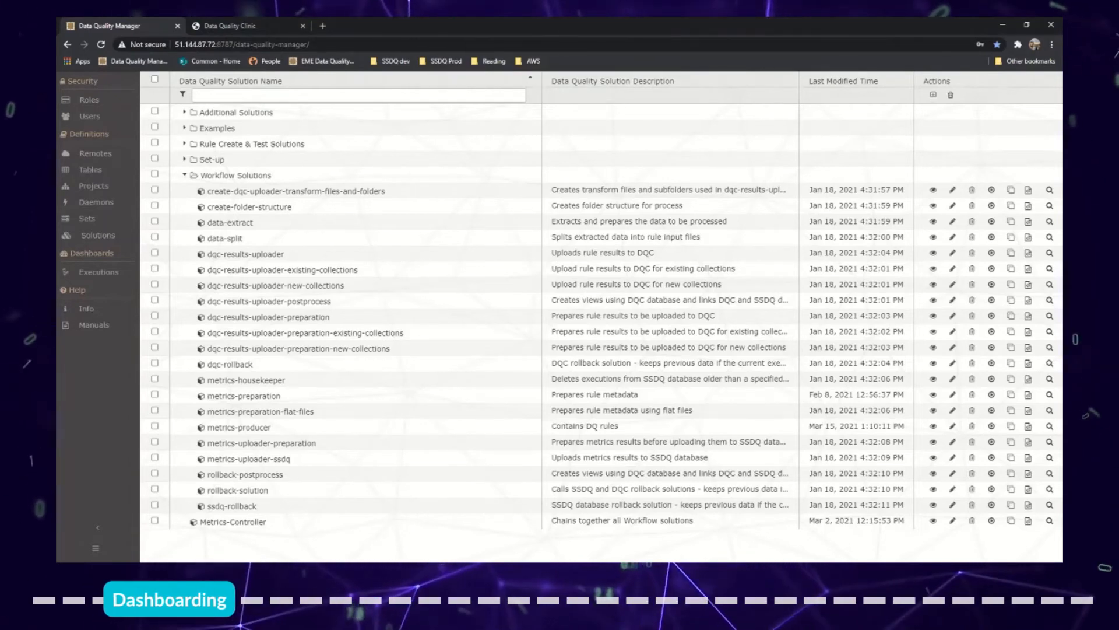
pyautogui.moveTo(429, 572)
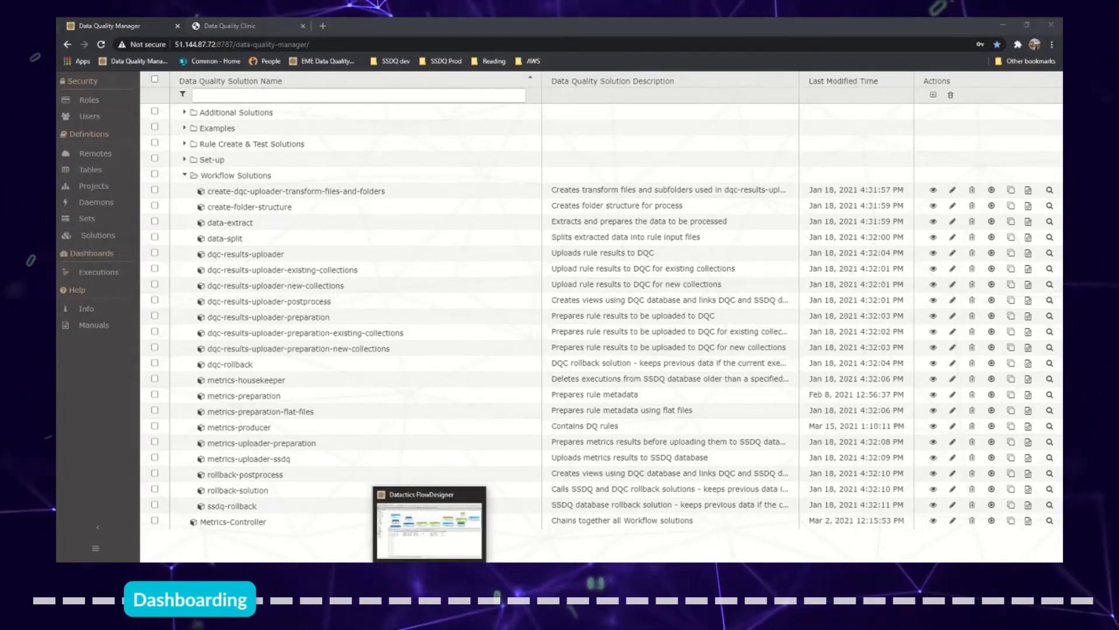
pyautogui.click(430, 522)
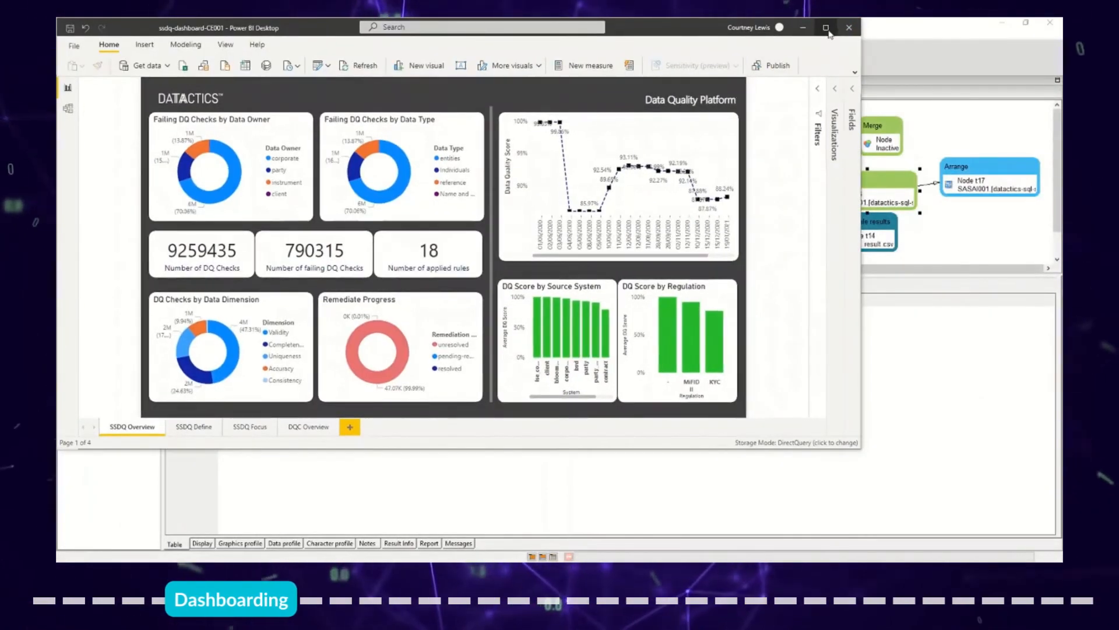
pyautogui.click(827, 27)
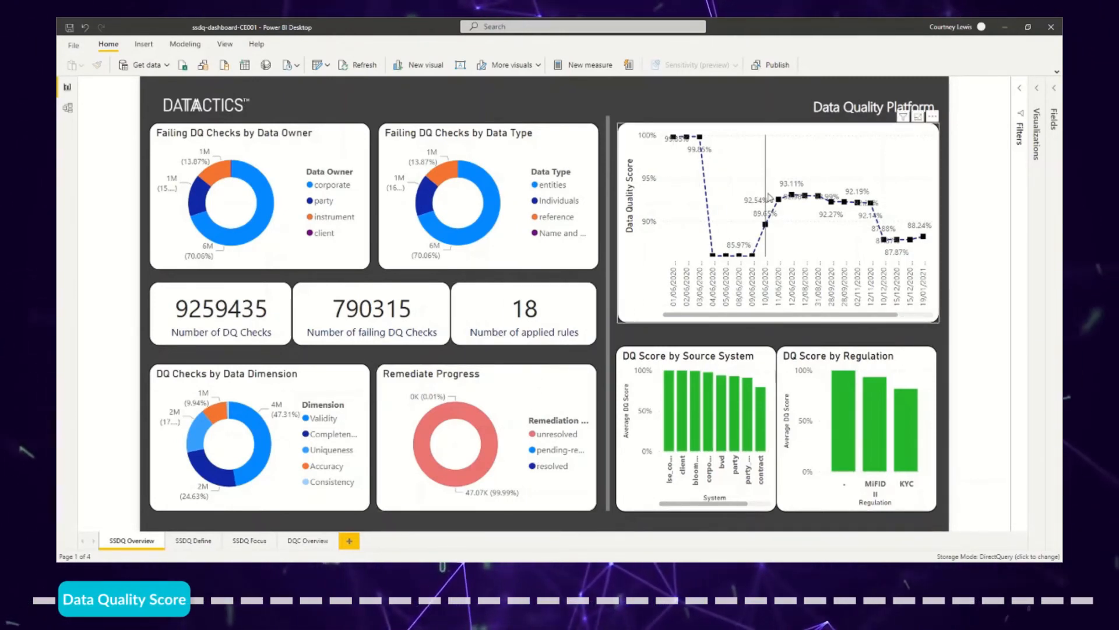
# Review the SSDQ Overview charts, including the data quality score trend, and examine the regulation scores filtered by the corporate data owner.
pyautogui.moveTo(712, 209)
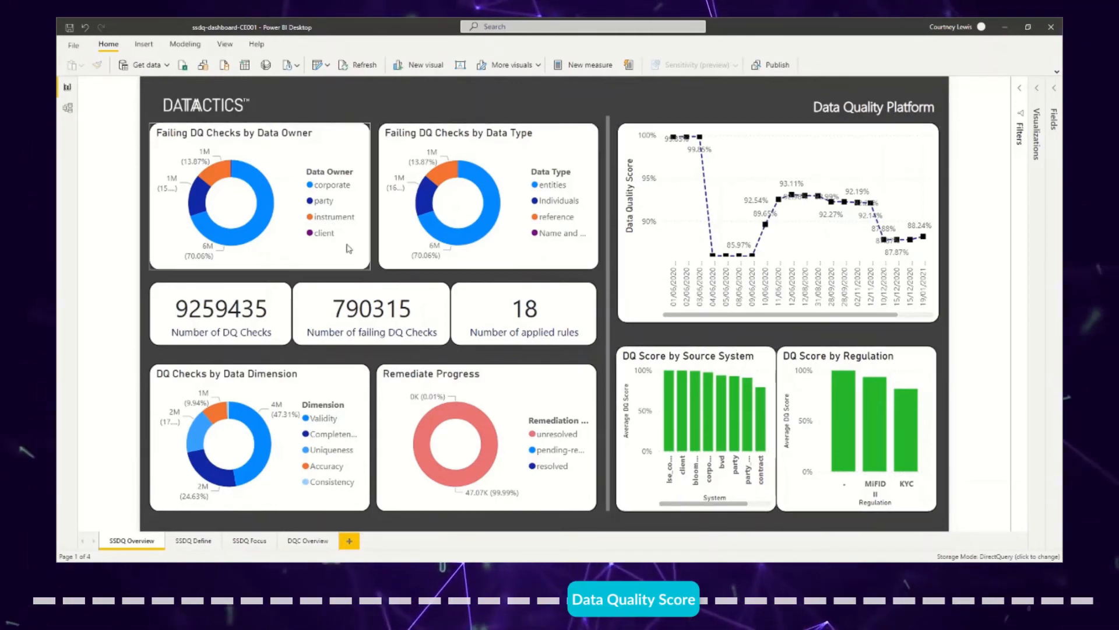
pyautogui.moveTo(261, 186)
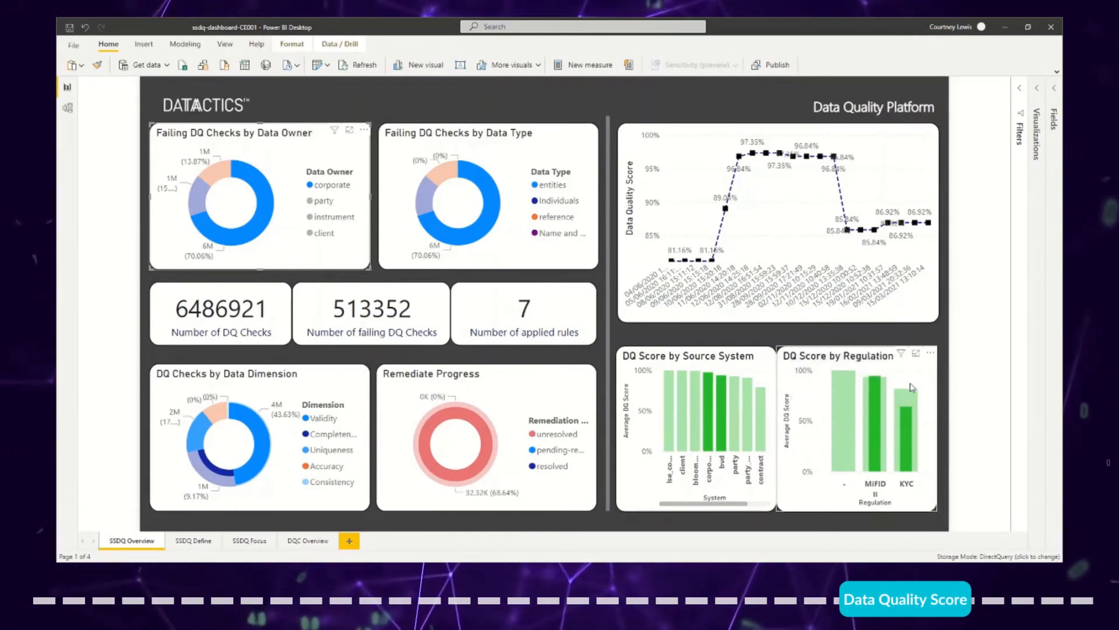
pyautogui.click(928, 336)
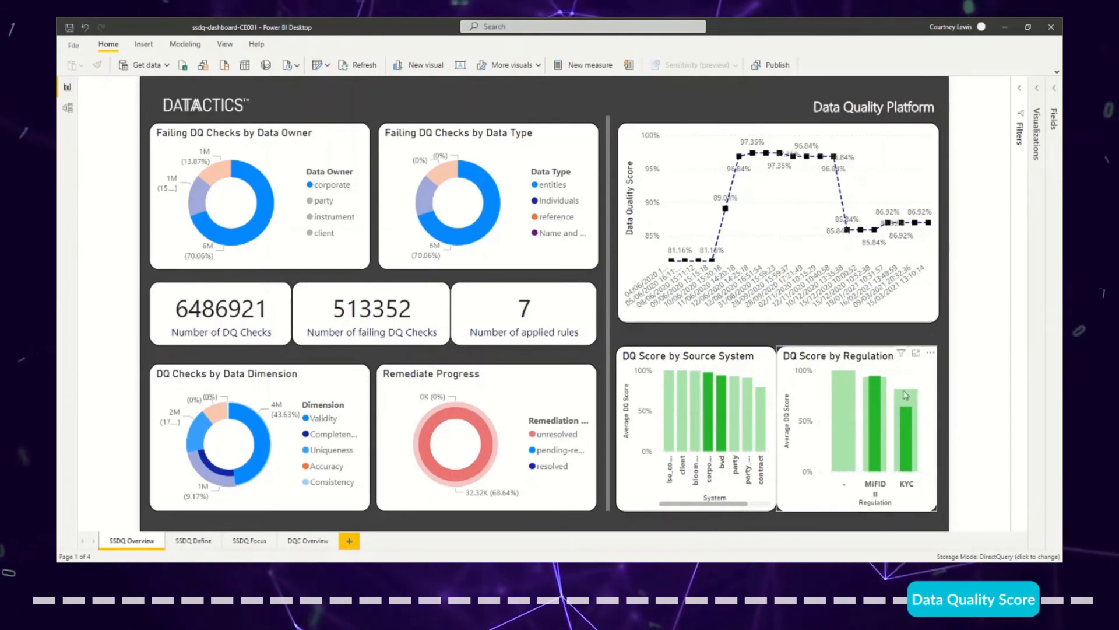
pyautogui.moveTo(888, 439)
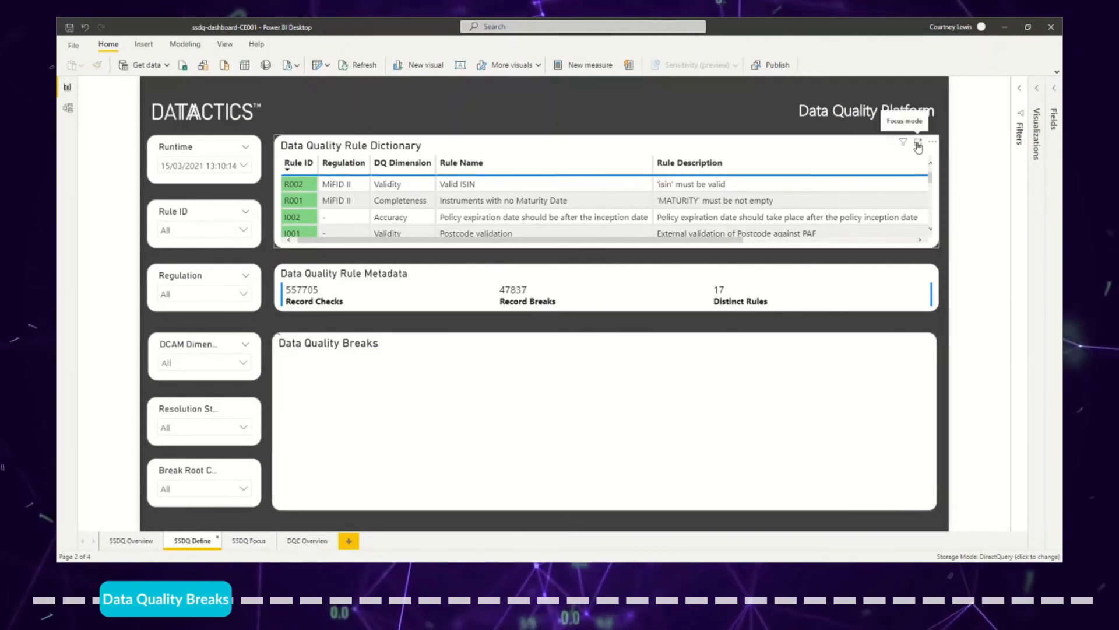
# Expand the Data Quality Rule Dictionary on SSDQ Define, select postcode validation rule I001 and return to the report.
pyautogui.click(918, 143)
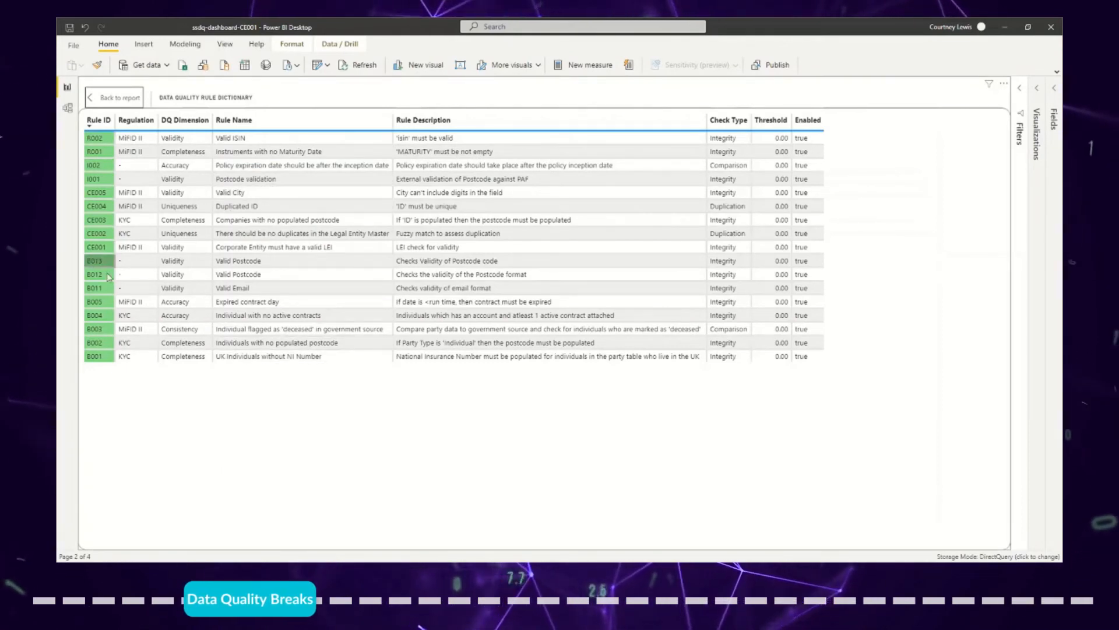
pyautogui.click(98, 179)
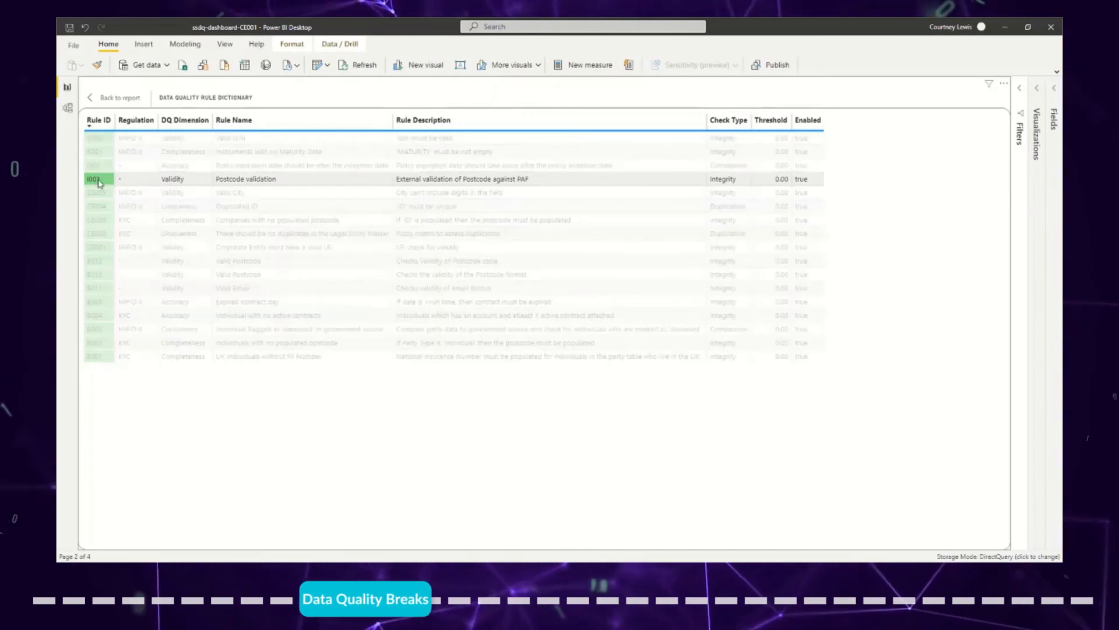
pyautogui.click(92, 98)
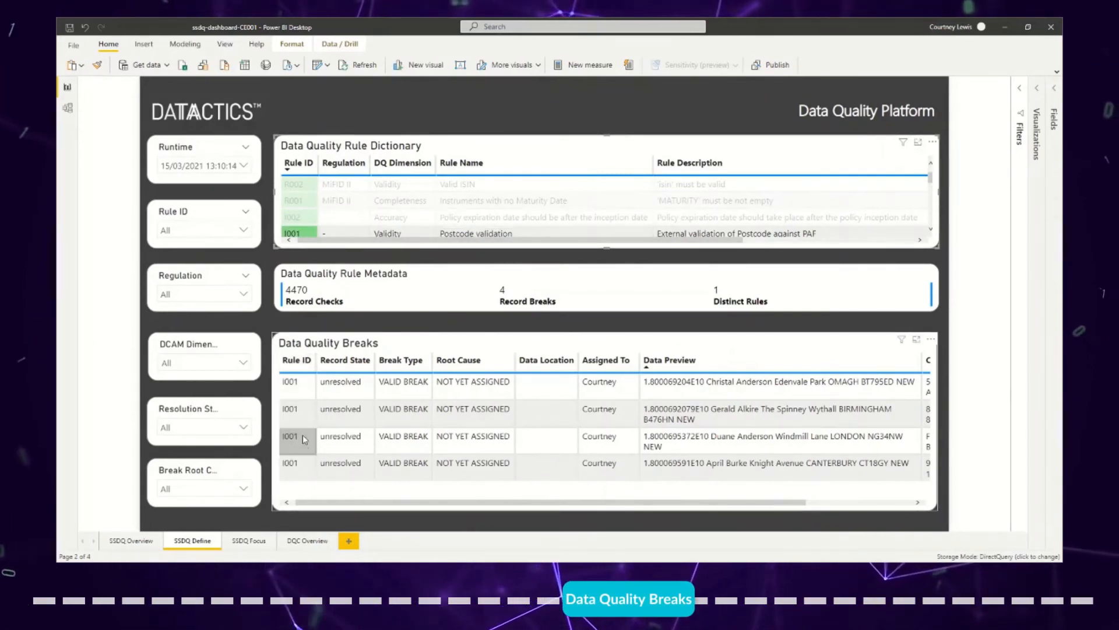
# Drill through from the second I001 break to SSDQ Focus and open its record in Data Quality Clinic.
pyautogui.rightClick(298, 416)
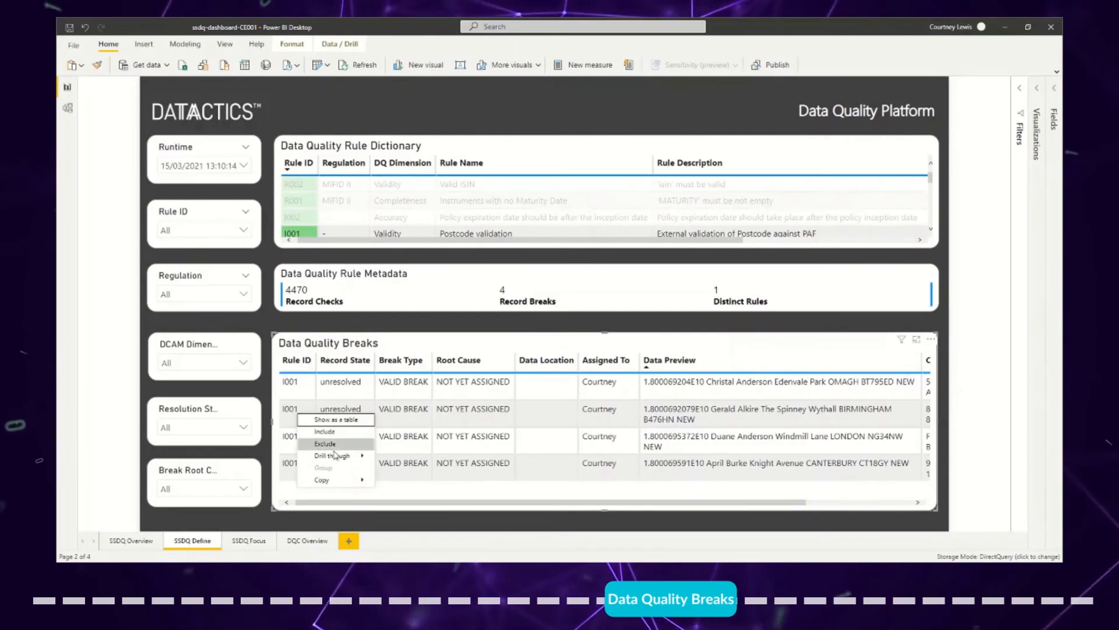
pyautogui.moveTo(338, 456)
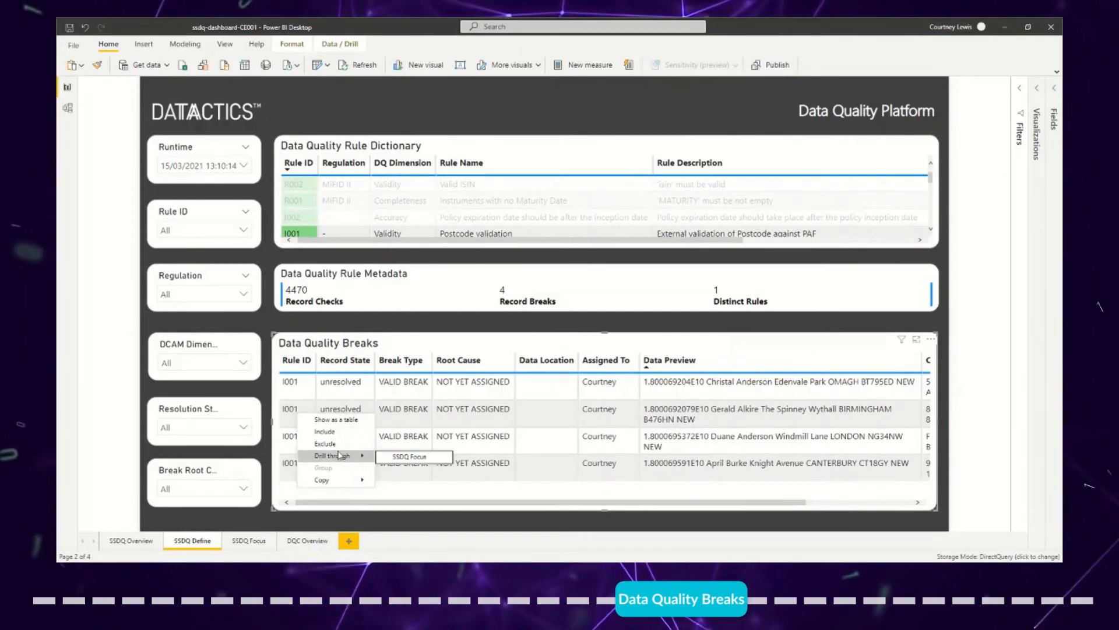
pyautogui.click(408, 457)
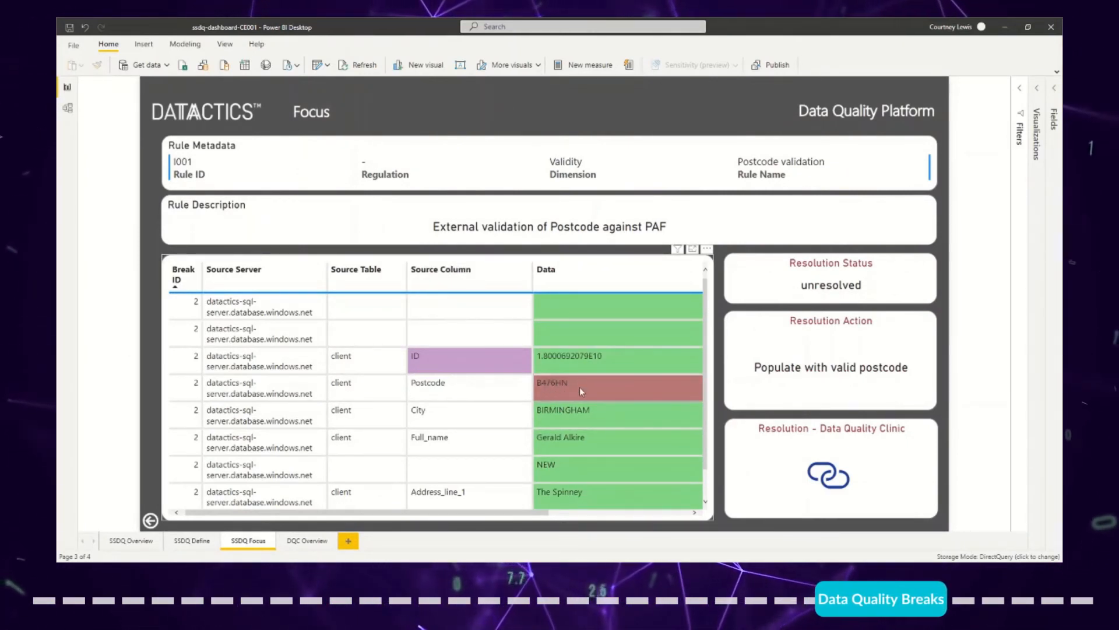
pyautogui.click(824, 479)
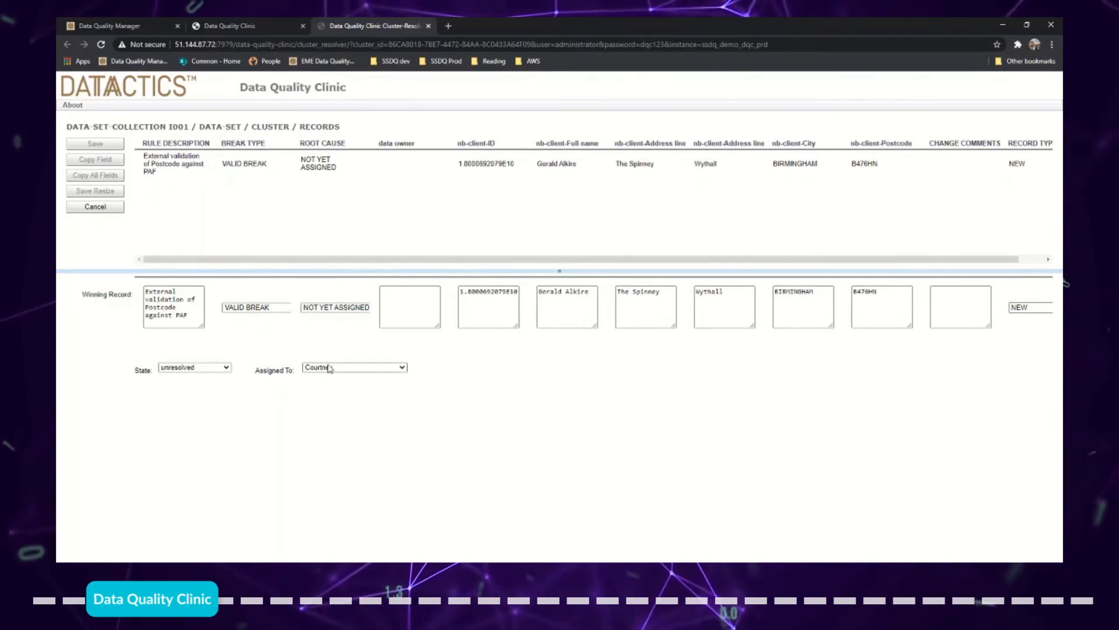
# Examine the list of data set collections in Data Quality Clinic and return to the I001 break record.
pyautogui.click(260, 30)
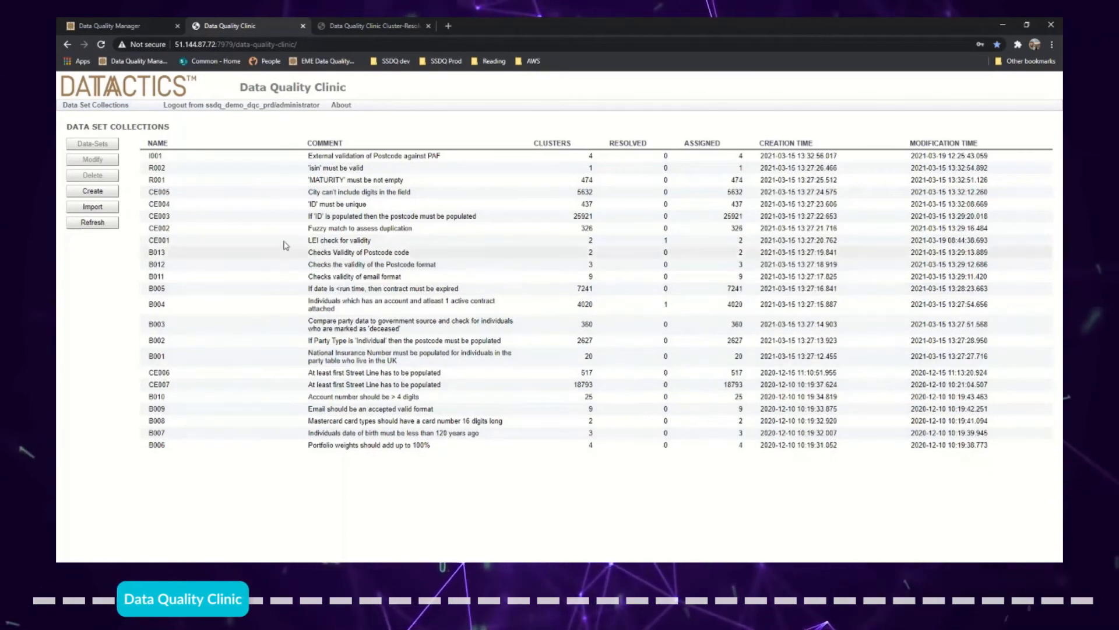
pyautogui.click(366, 23)
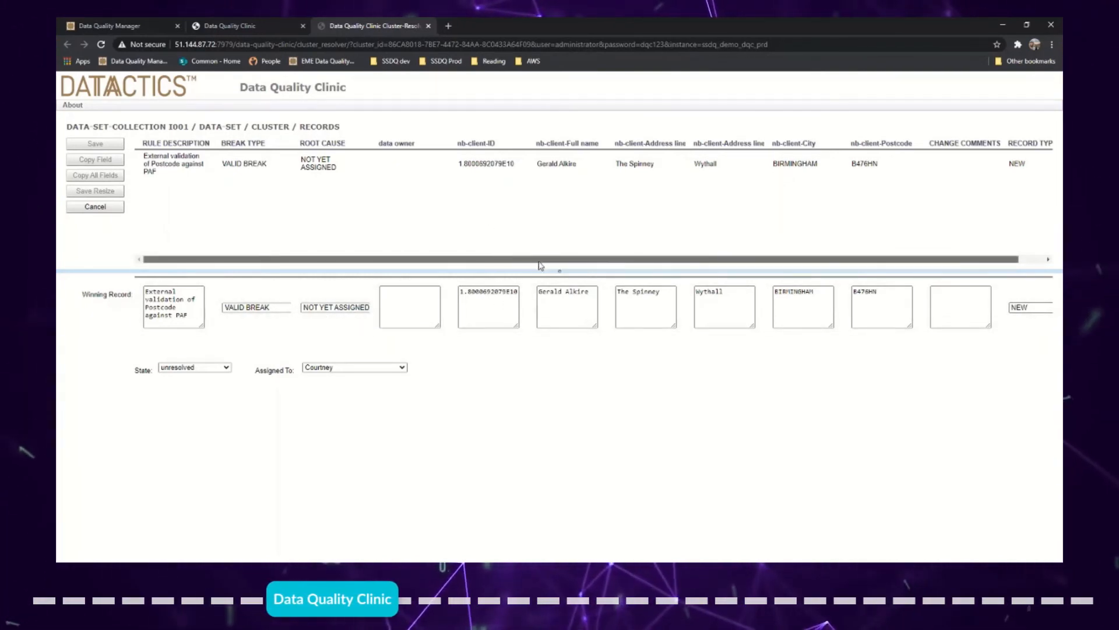
# Enter the corrected client postcode in the winning record.
pyautogui.moveTo(577, 261); pyautogui.dragTo(671, 251)
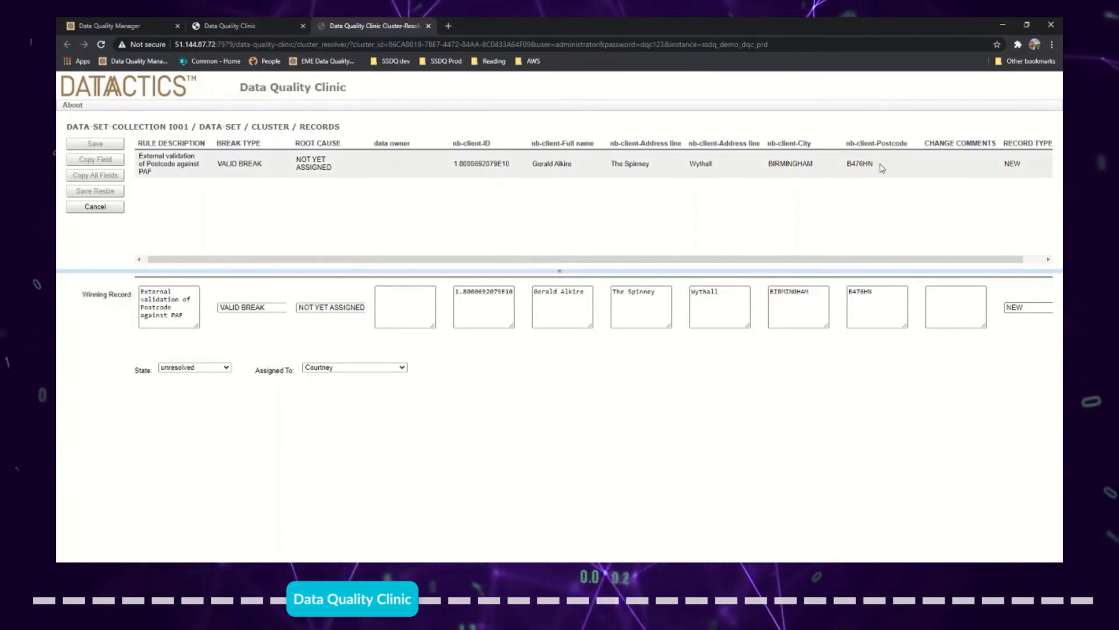
pyautogui.click(903, 297)
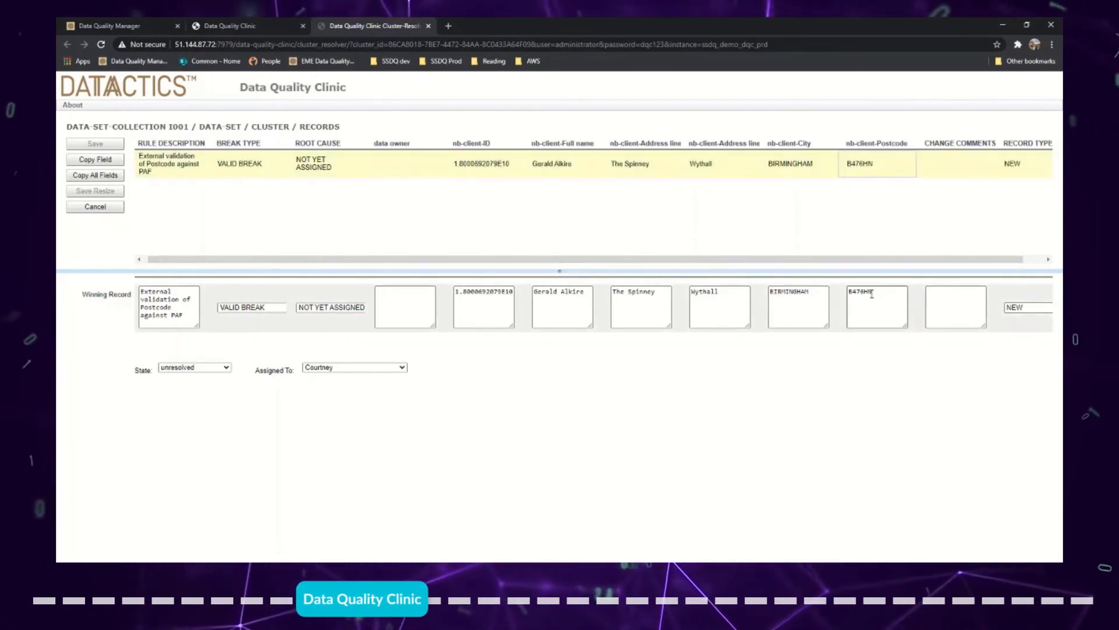
pyautogui.press('BackSpace')
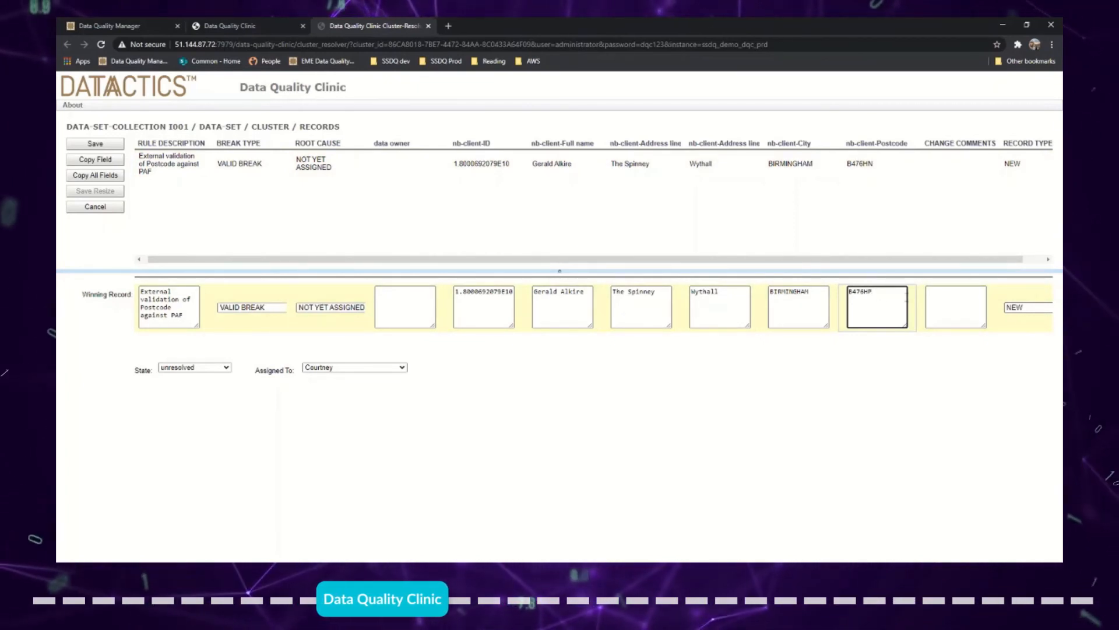
pyautogui.write('P')
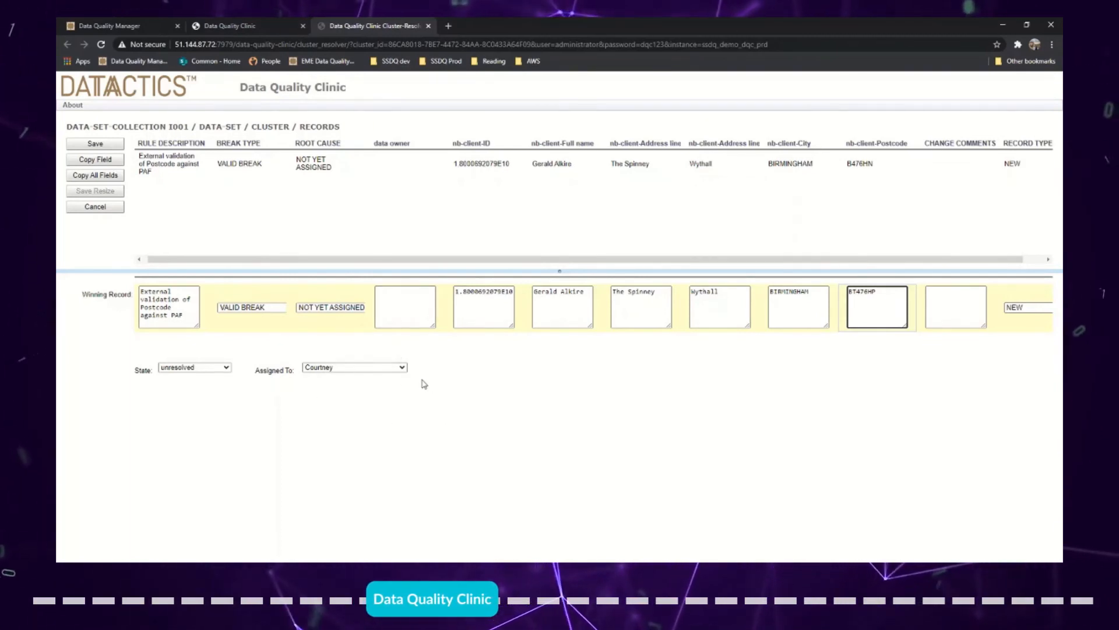
# Keep the winning record's break type as VALID BREAK and set its root cause to DATA ENTRY ERROR.
pyautogui.click(255, 307)
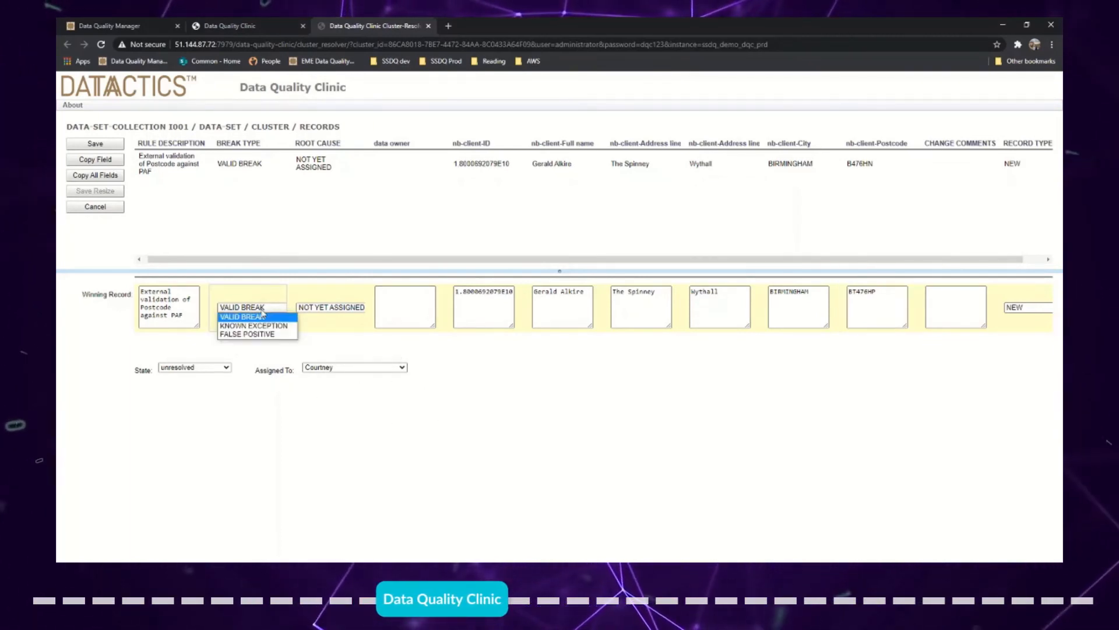
pyautogui.click(257, 319)
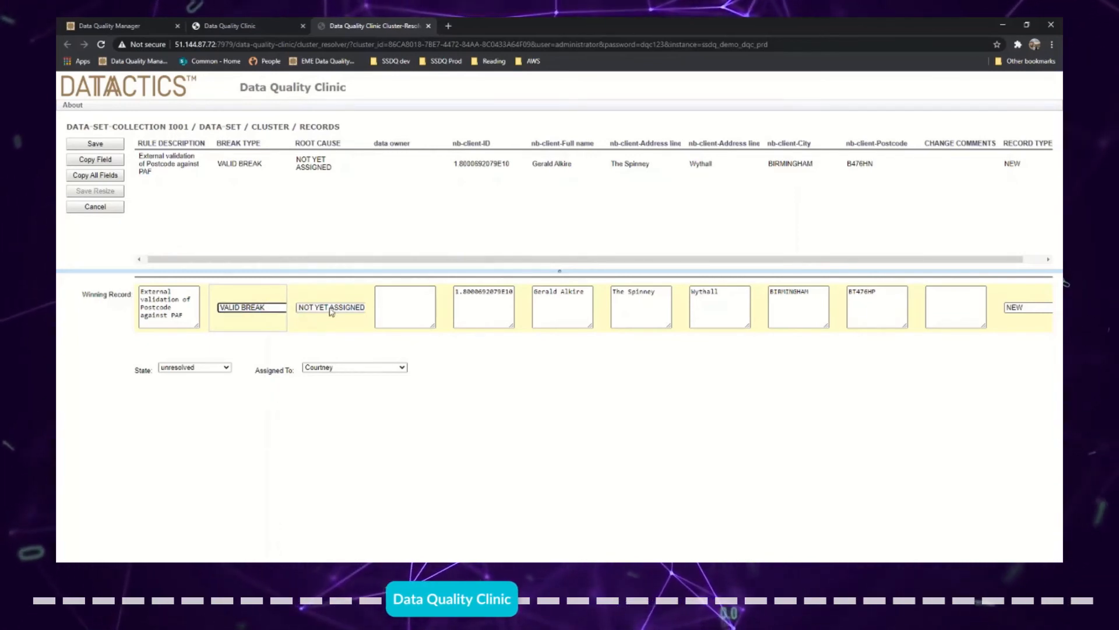
pyautogui.click(331, 307)
pyautogui.click(327, 322)
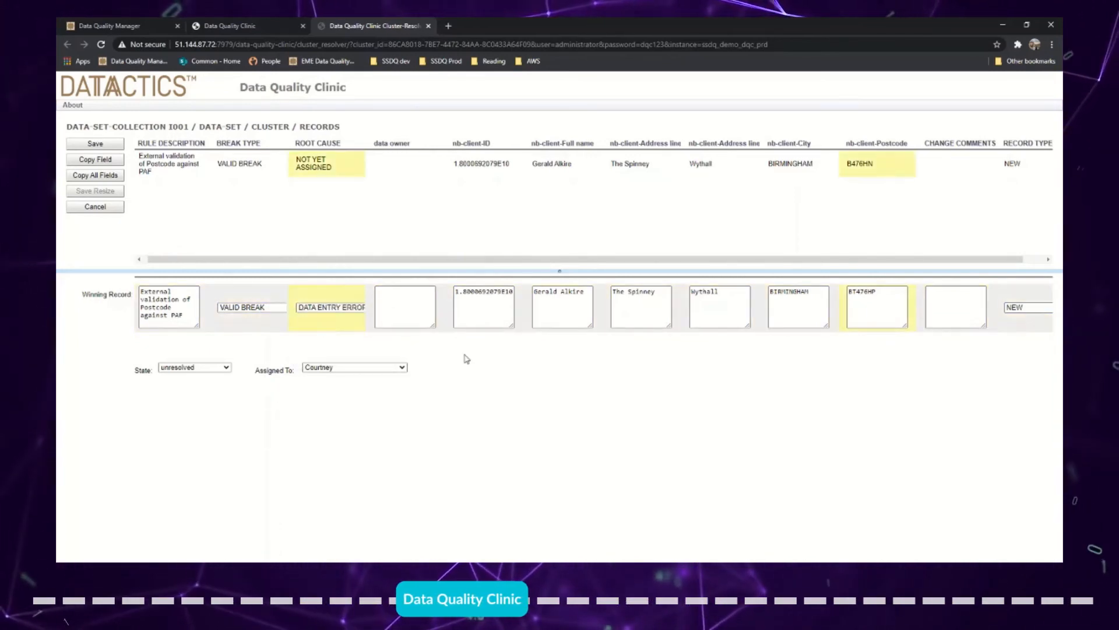
# Set the record's state to pending-resolved and assign it to administrator.
pyautogui.click(216, 367)
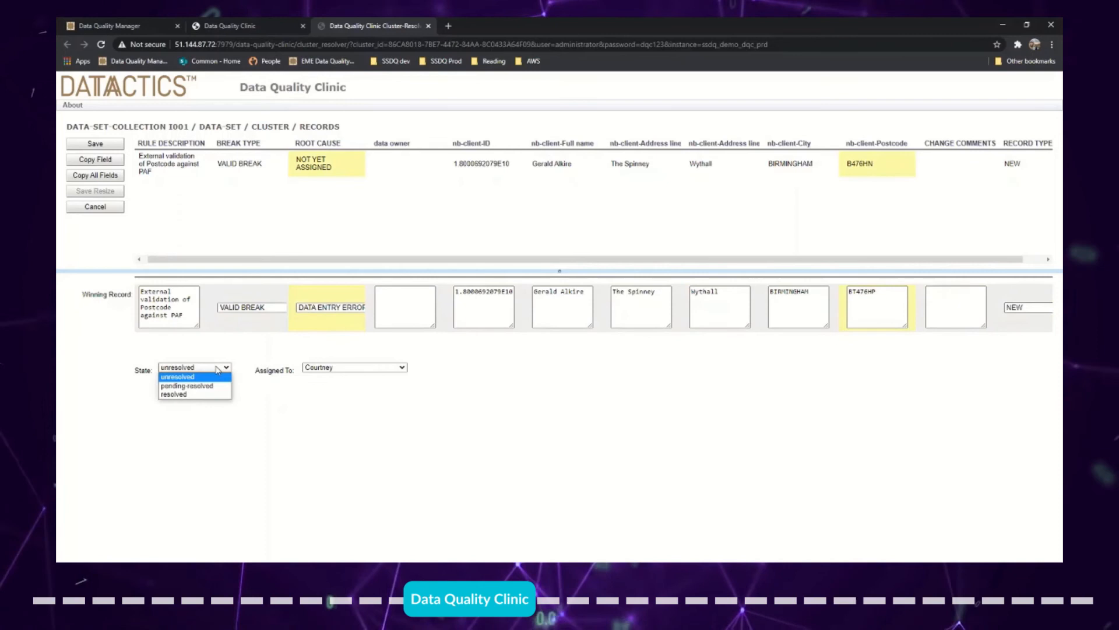
pyautogui.click(201, 395)
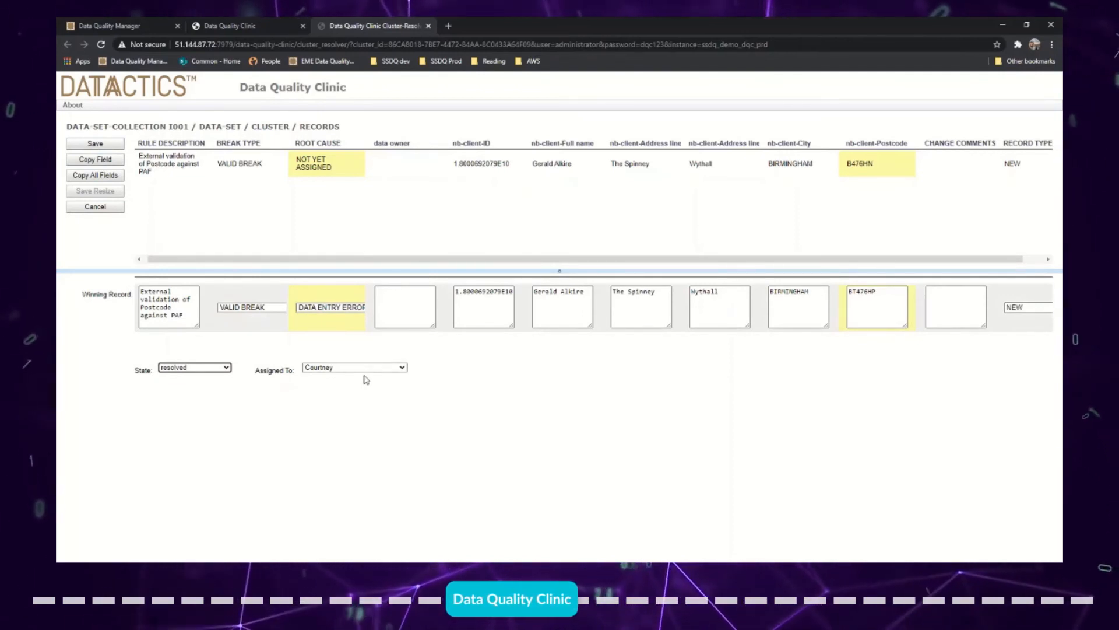
pyautogui.click(208, 369)
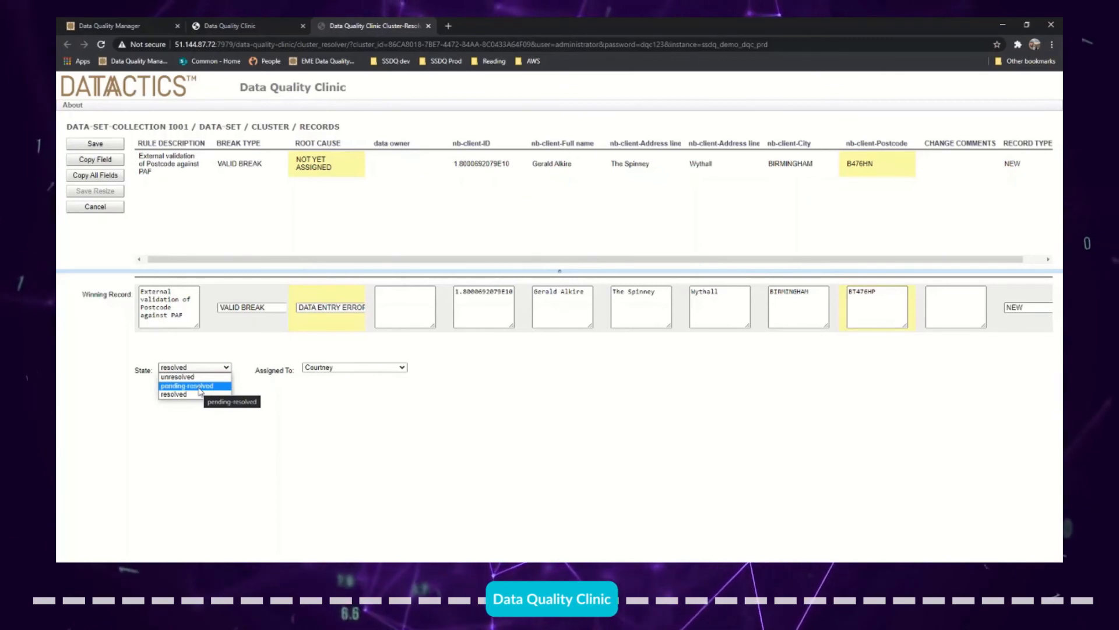
pyautogui.click(199, 387)
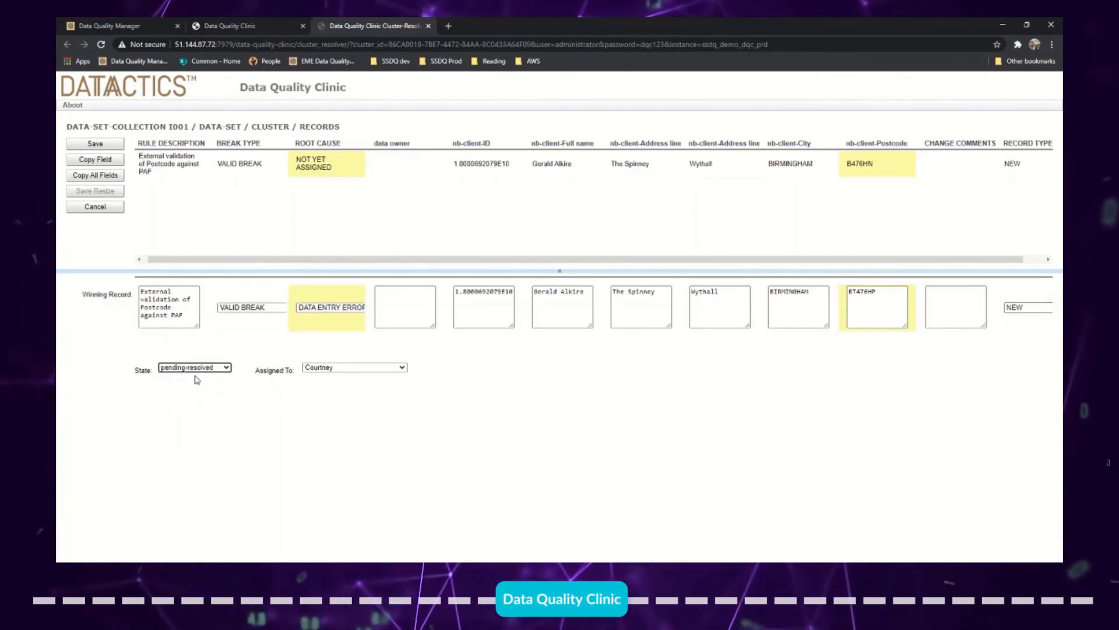
pyautogui.click(338, 367)
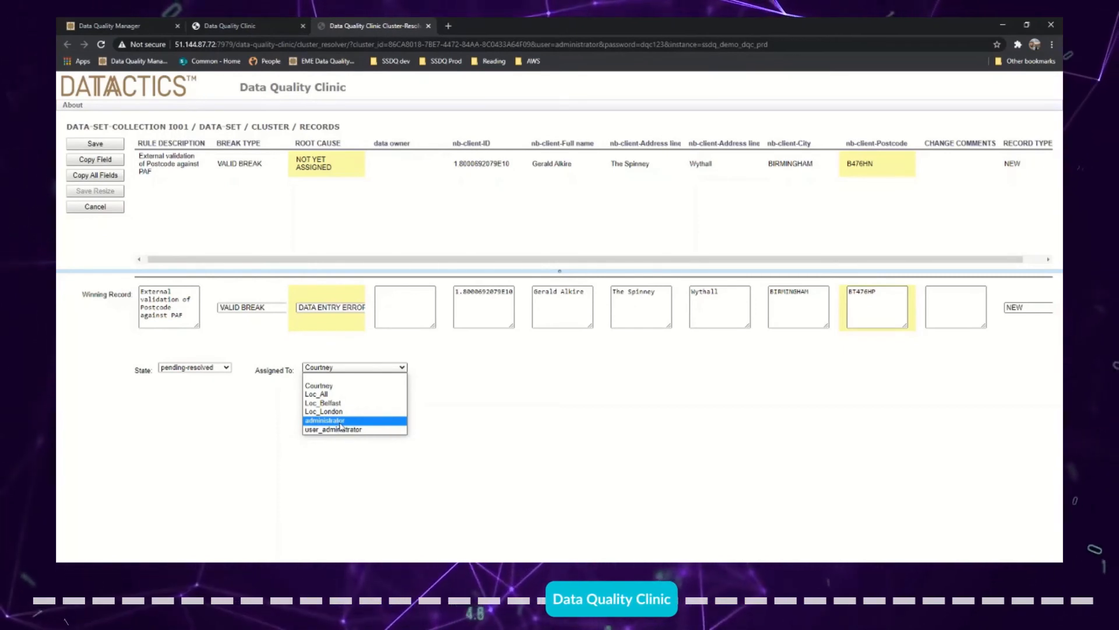
pyautogui.click(341, 422)
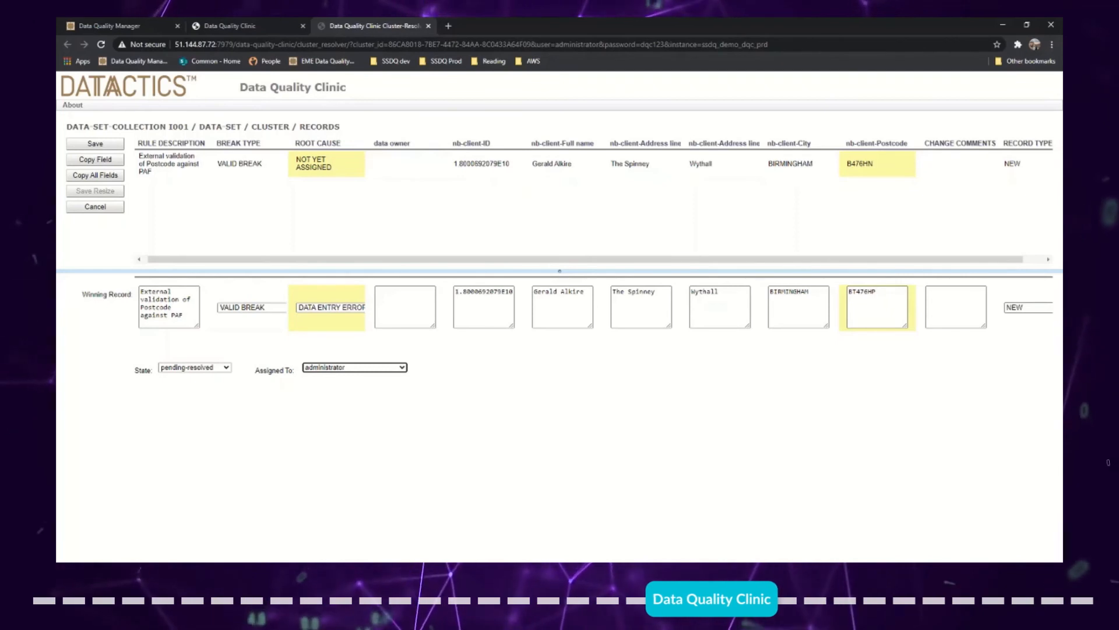
# Switch to the PowerPoint scalability presentation and show the DQC Architecture slide full screen.
pyautogui.moveTo(533, 571)
pyautogui.click(533, 537)
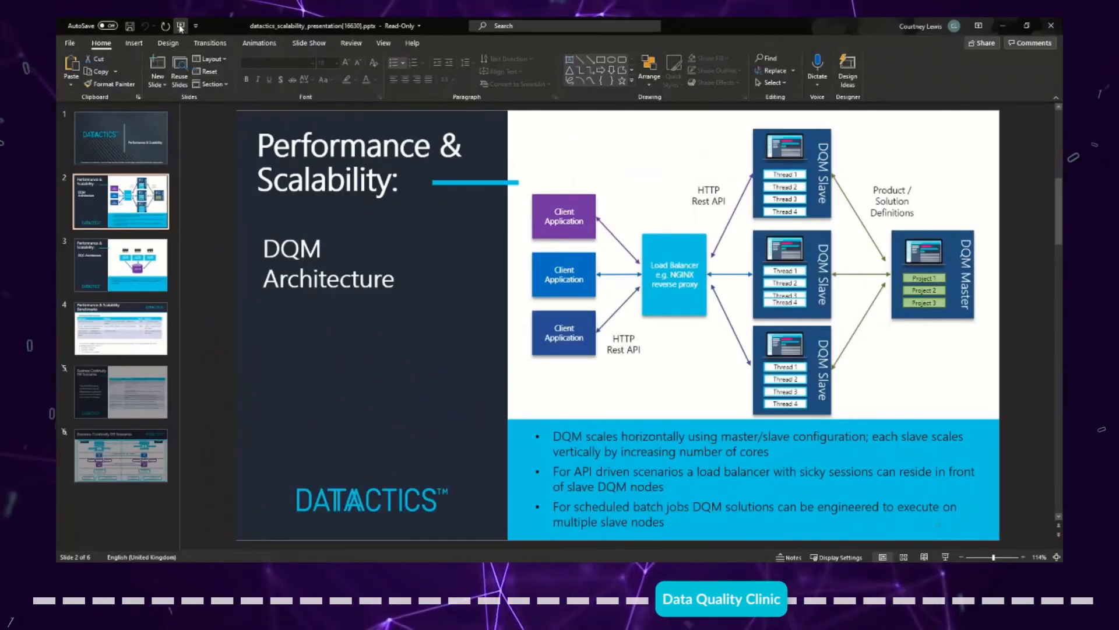
pyautogui.press('F5')
pyautogui.click(451, 317)
pyautogui.click(453, 323)
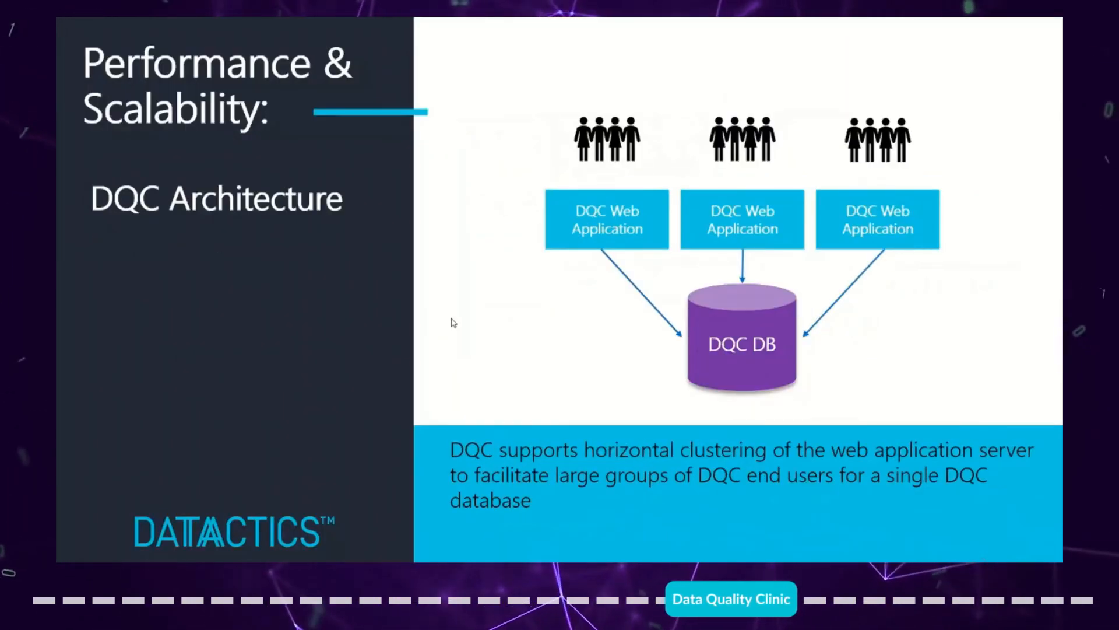